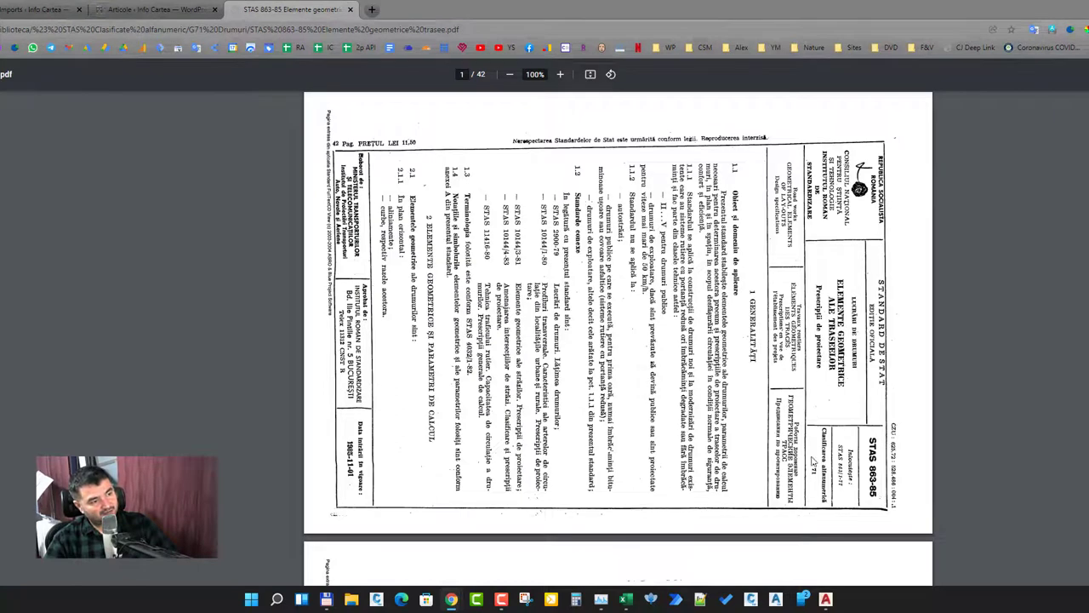
# Find Tabelul 2 on page 4 of the STAS 863-85 PDF and enlarge it to 150% for reading
pyautogui.scroll(-20, 868, 475)
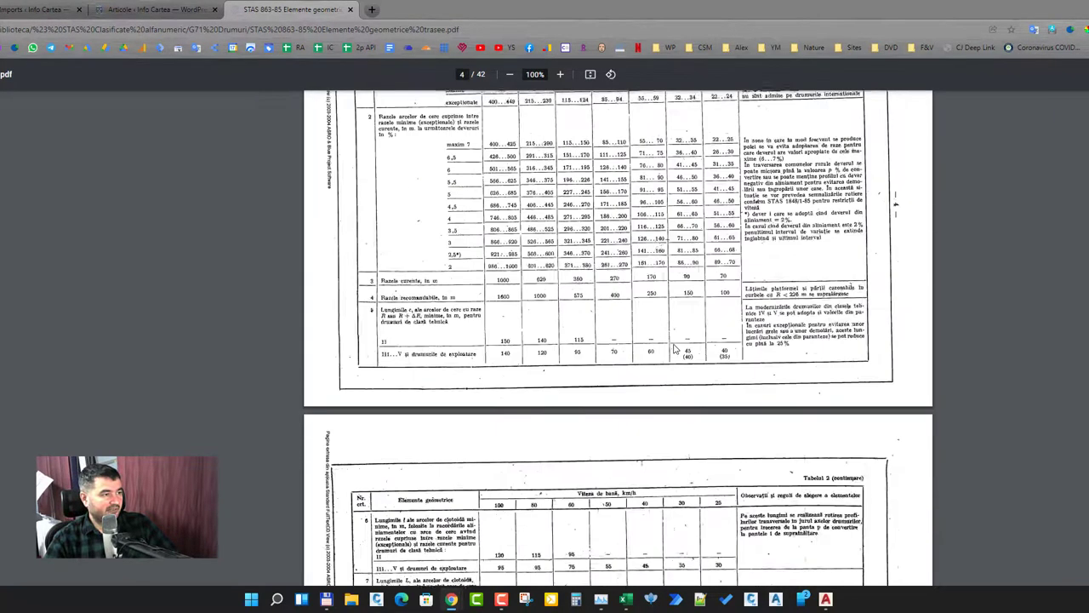
pyautogui.scroll(3, 675, 349)
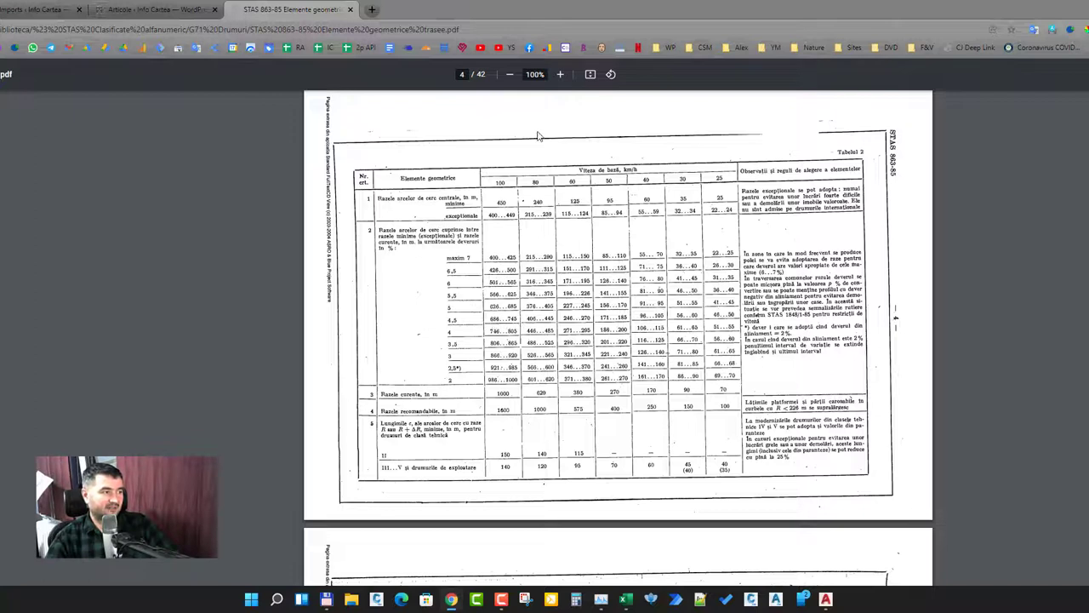
pyautogui.click(561, 74)
pyautogui.click(560, 74)
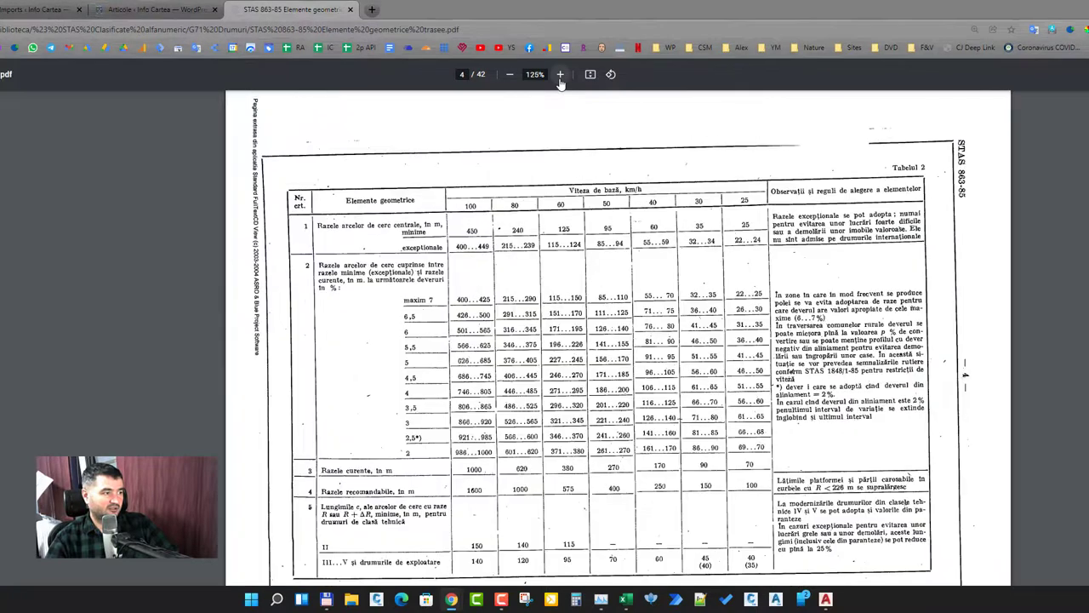
pyautogui.click(561, 74)
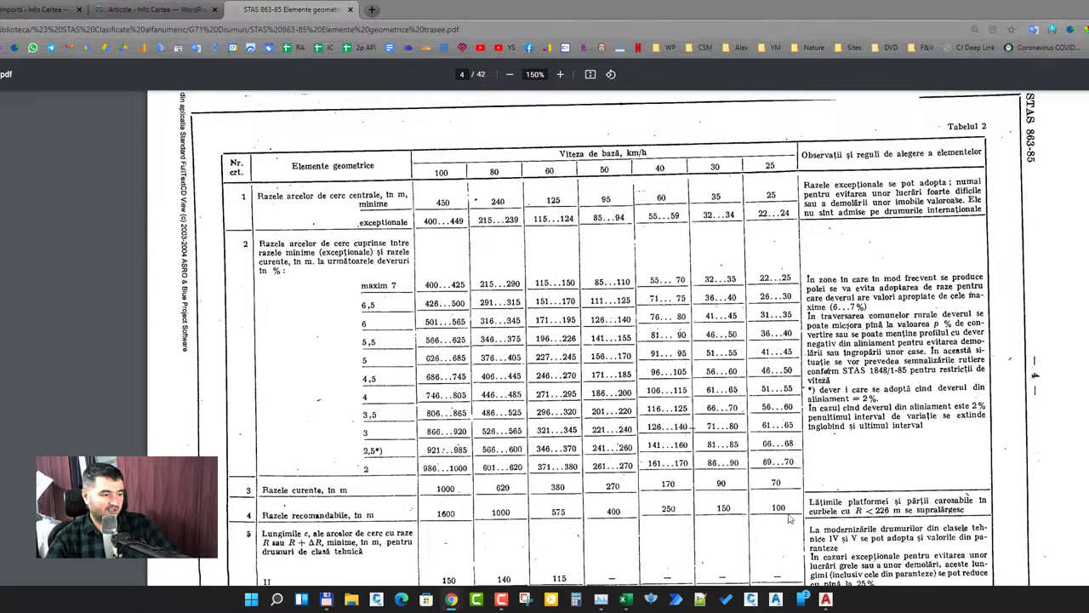
pyautogui.click(825, 599)
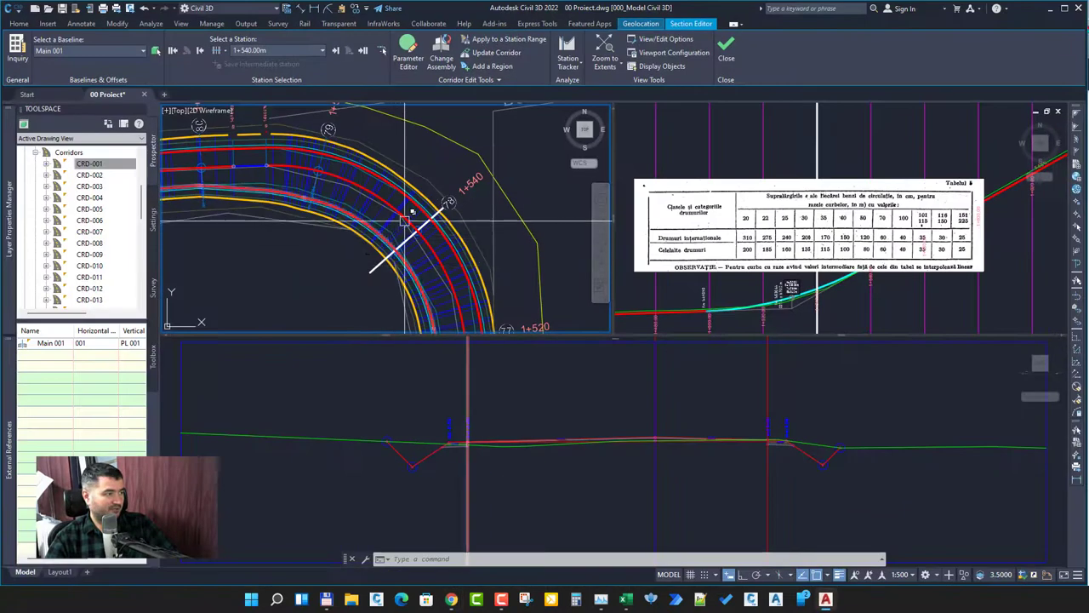
pyautogui.click(406, 214)
pyautogui.click(444, 267)
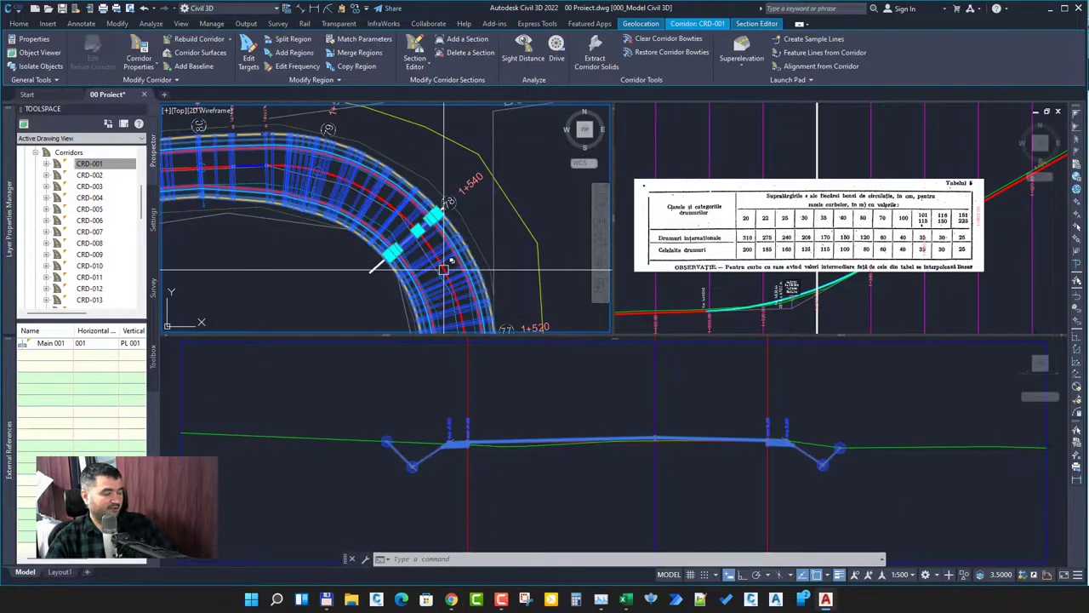
pyautogui.press('Escape')
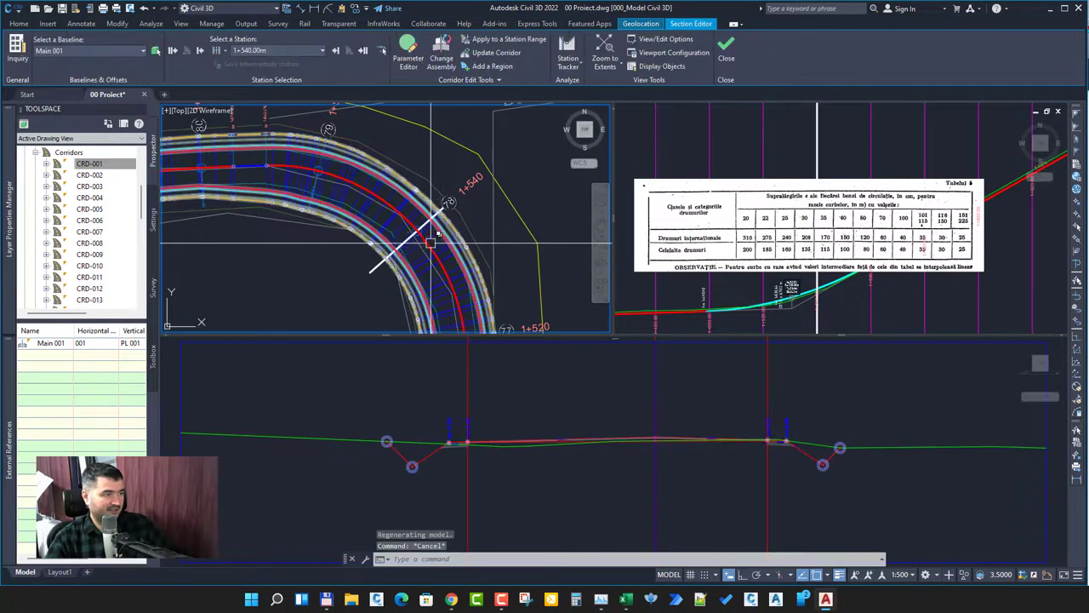
pyautogui.click(439, 238)
pyautogui.press('Escape')
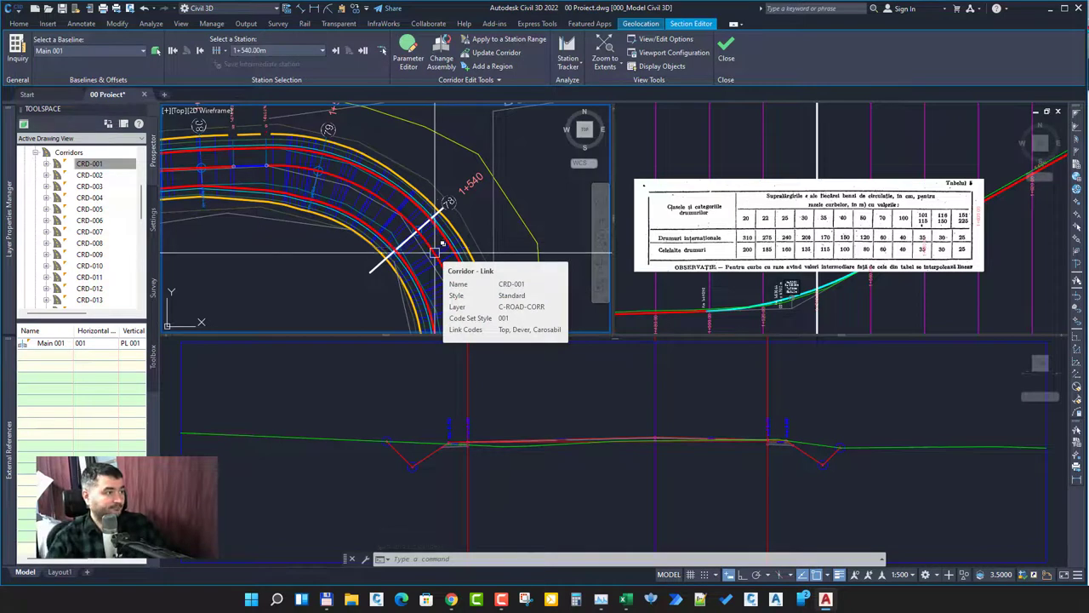
pyautogui.click(442, 244)
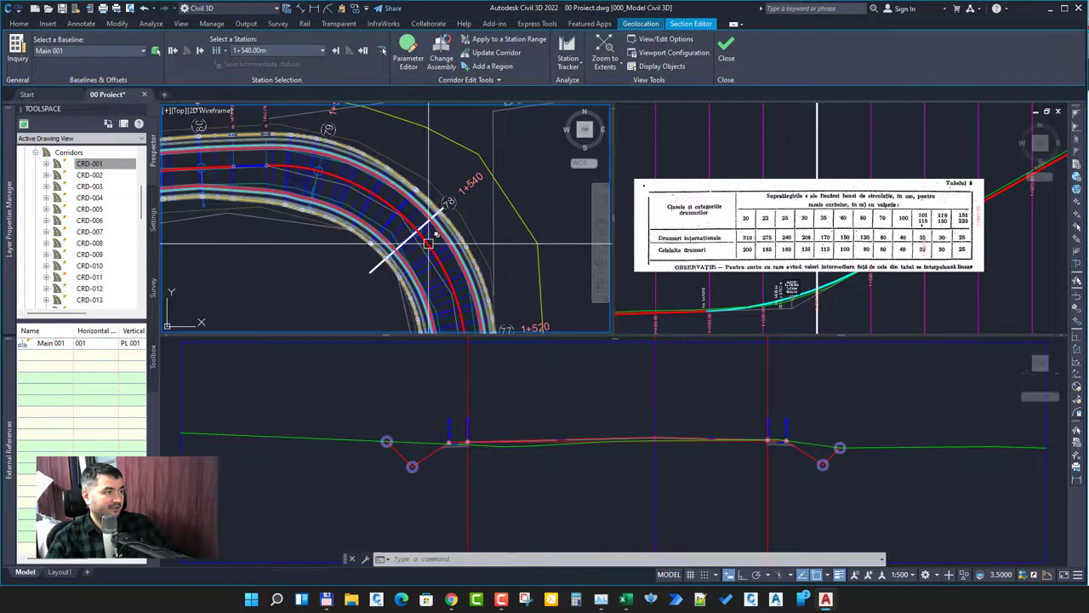
pyautogui.press('Escape')
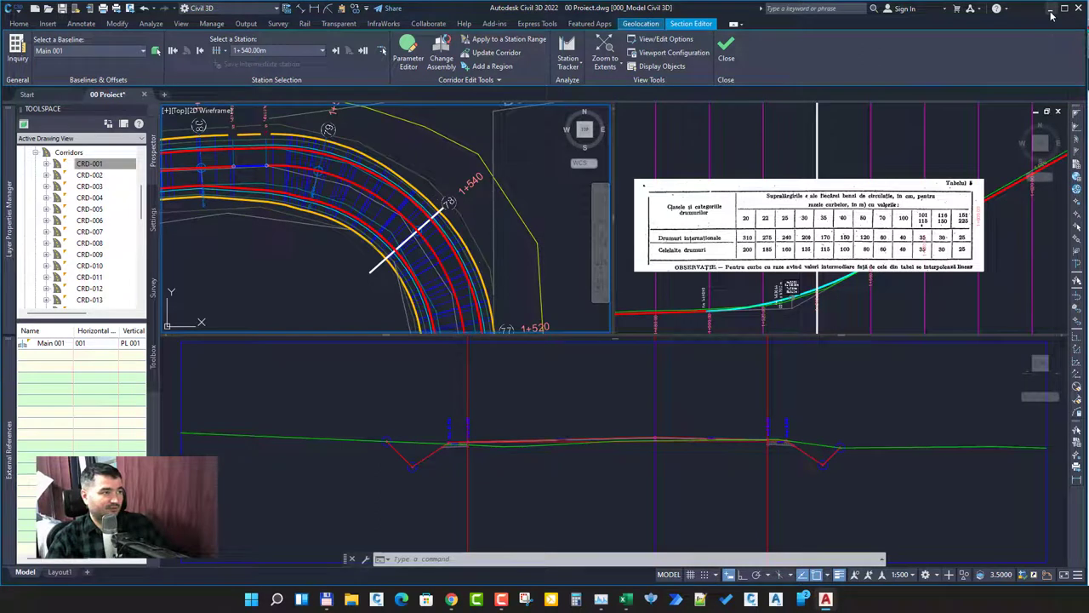
pyautogui.click(1051, 16)
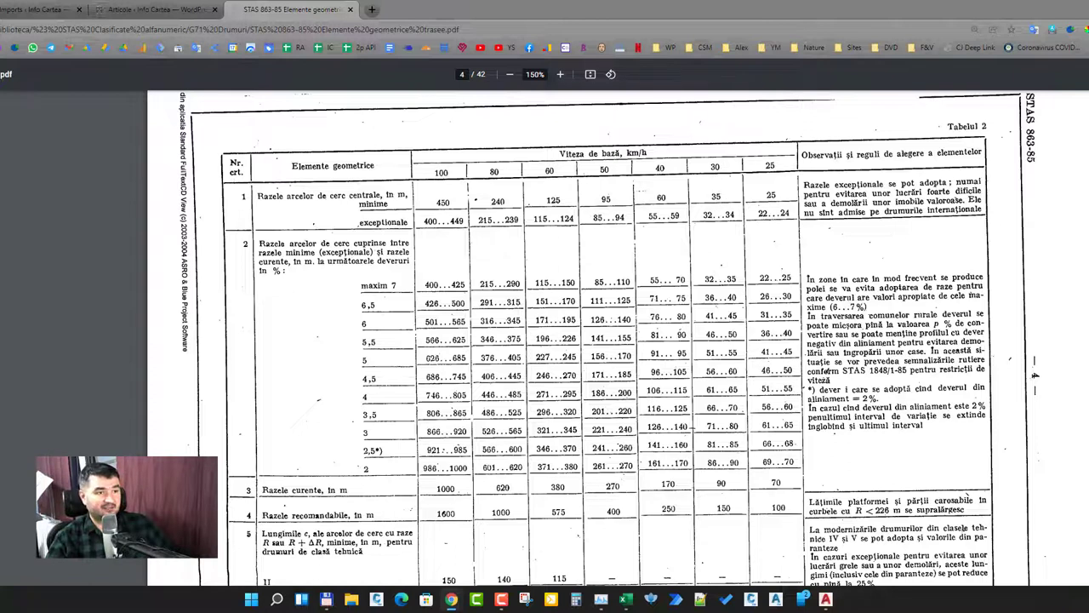
# Switch to Civil 3D and display the layout parameters of alignment 001's curve near station 1+540 through the Geometry Editor
pyautogui.hotkey('alt', 'Tab')
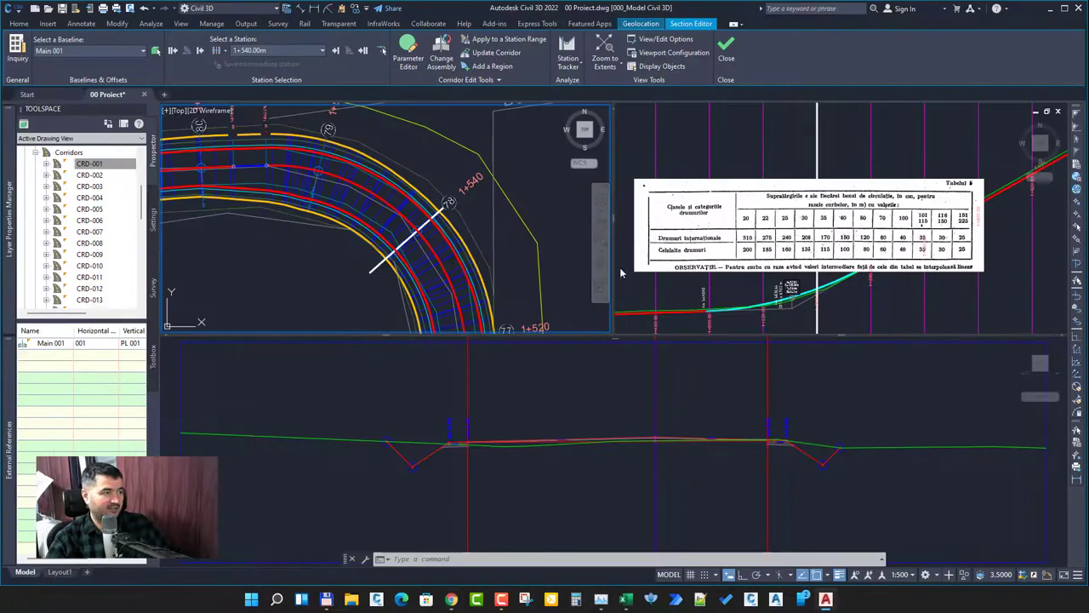
pyautogui.click(432, 244)
pyautogui.press('Escape')
pyautogui.click(440, 252)
pyautogui.click(256, 53)
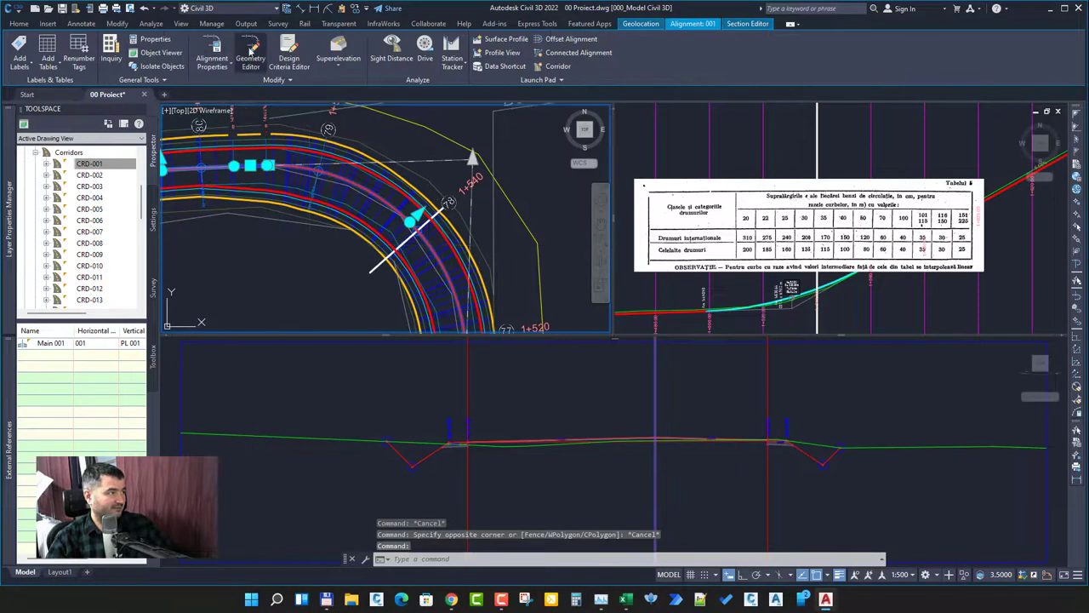
pyautogui.click(486, 118)
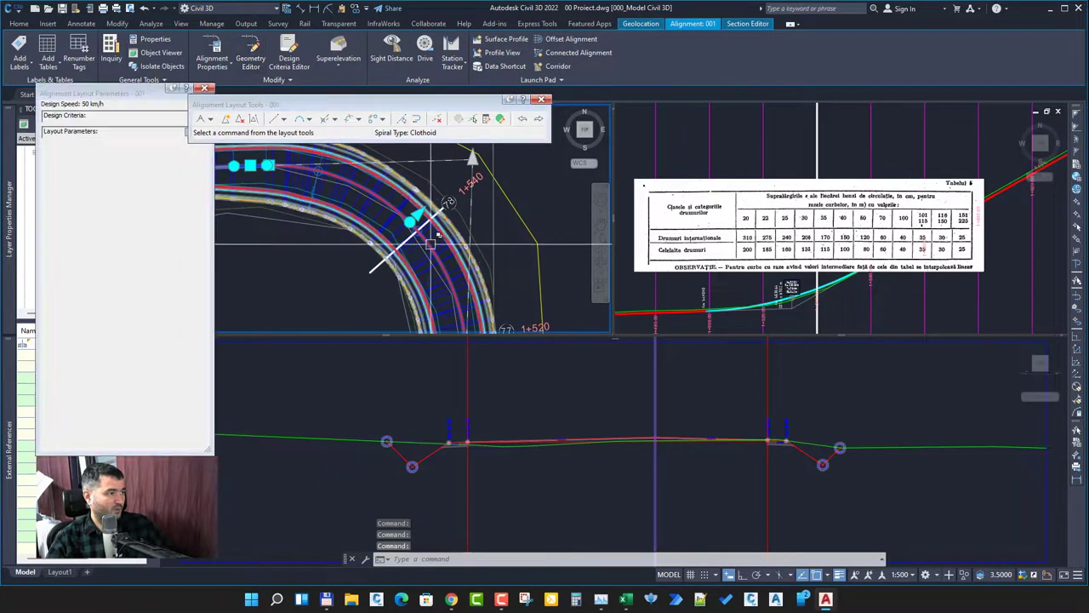
pyautogui.click(460, 120)
pyautogui.click(438, 234)
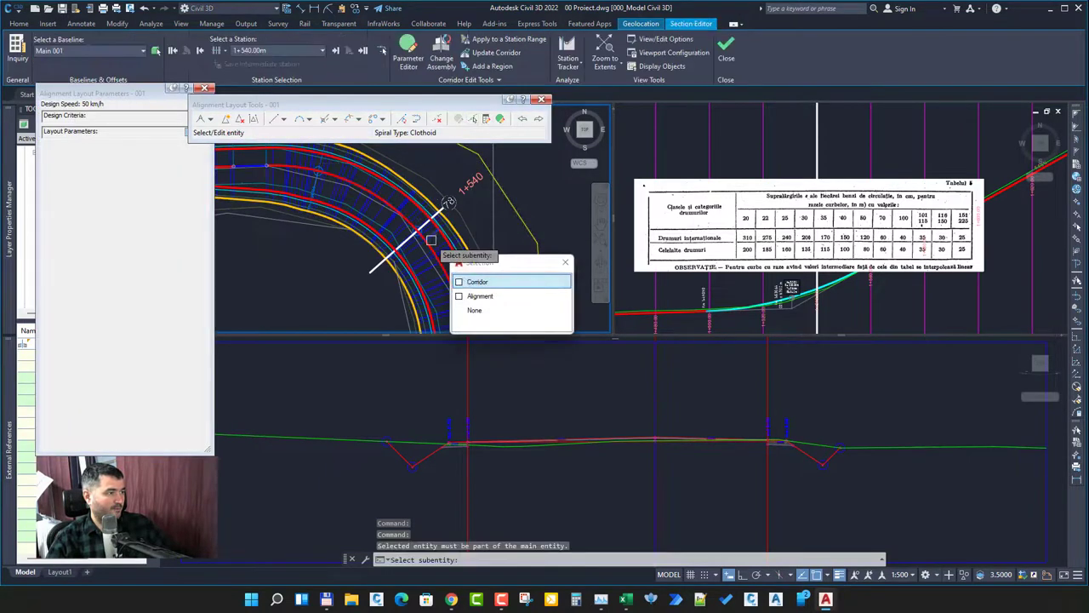
pyautogui.click(477, 297)
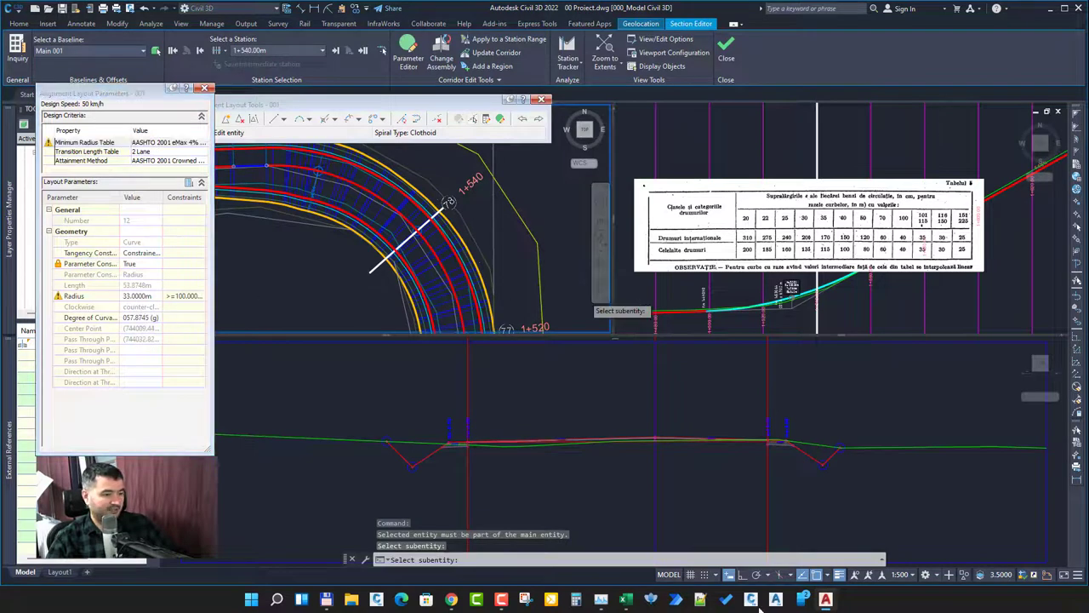
# Compare the curve's radius with Tabelul 2 in the STAS 863-85 PDF in Chrome, and close the Alignment Layout Parameters in Civil 3D
pyautogui.click(826, 600)
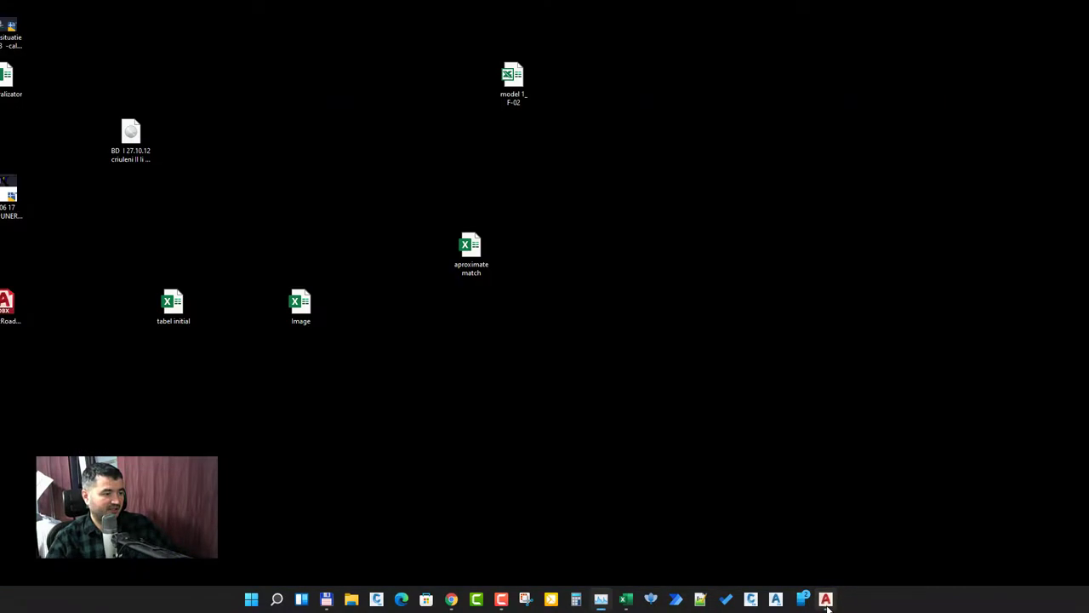
pyautogui.click(825, 600)
pyautogui.moveTo(451, 600)
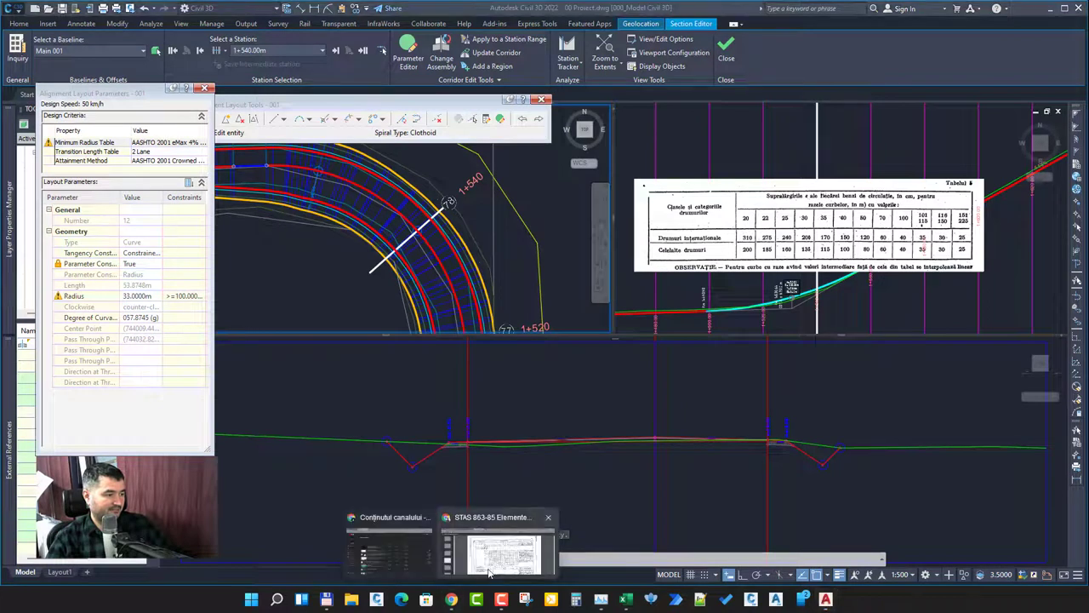
pyautogui.click(515, 523)
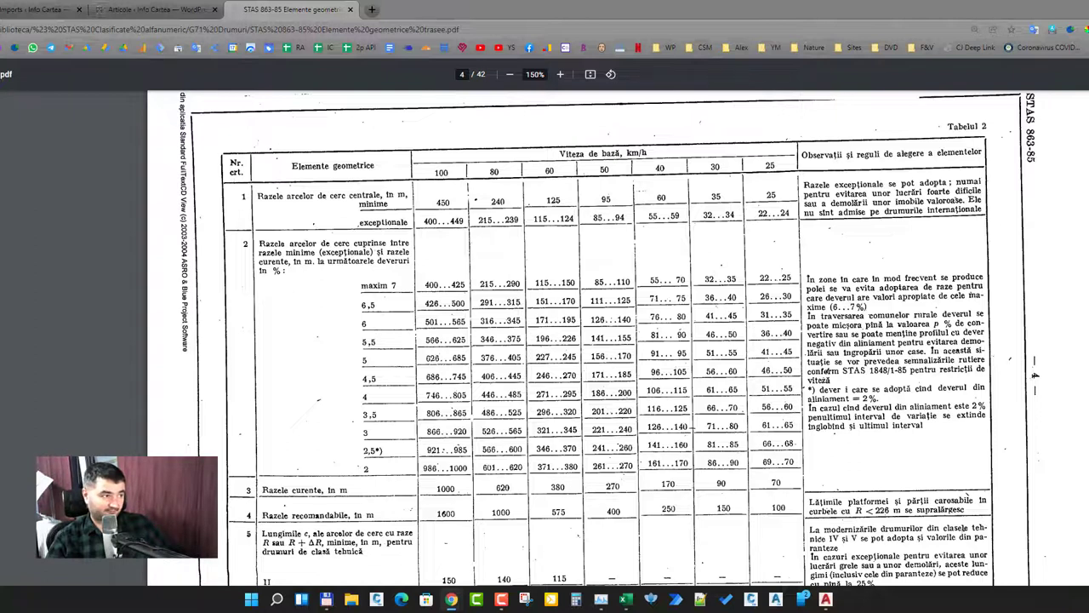
pyautogui.hotkey('alt', 'Tab')
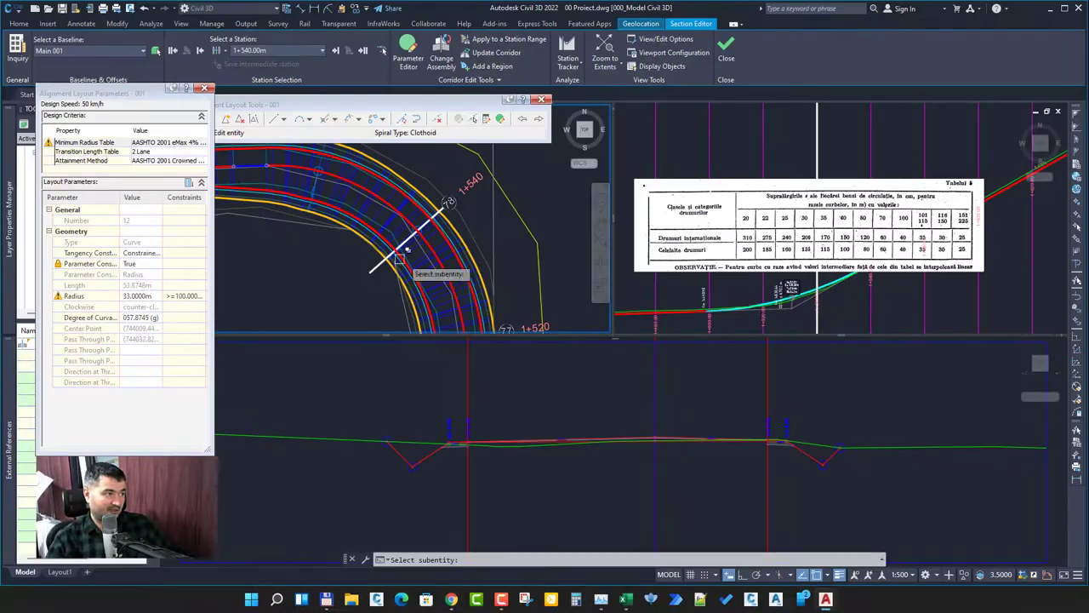
pyautogui.click(325, 268)
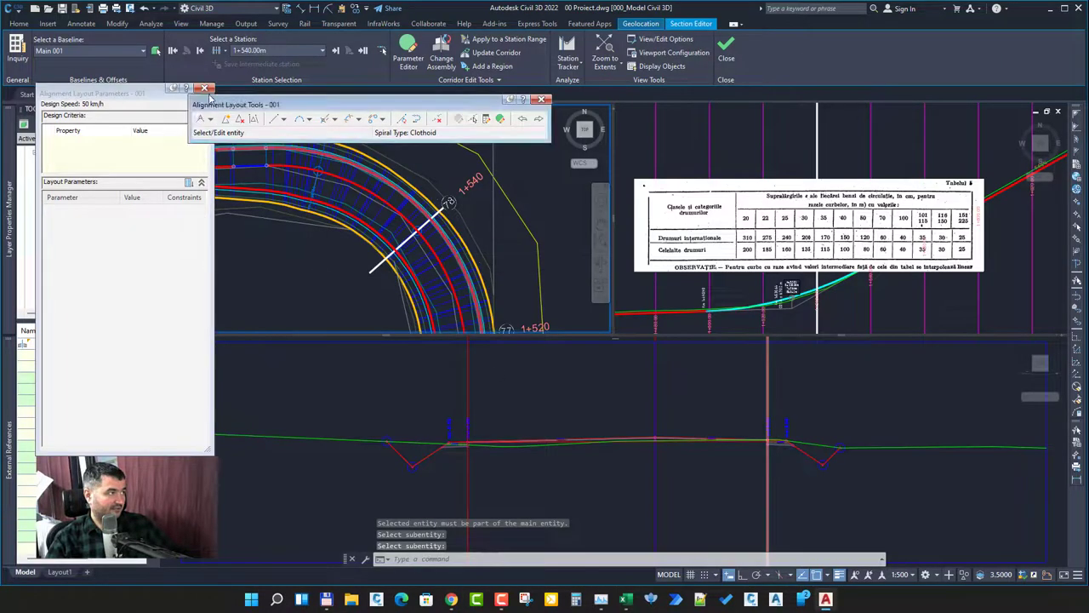
pyautogui.click(206, 90)
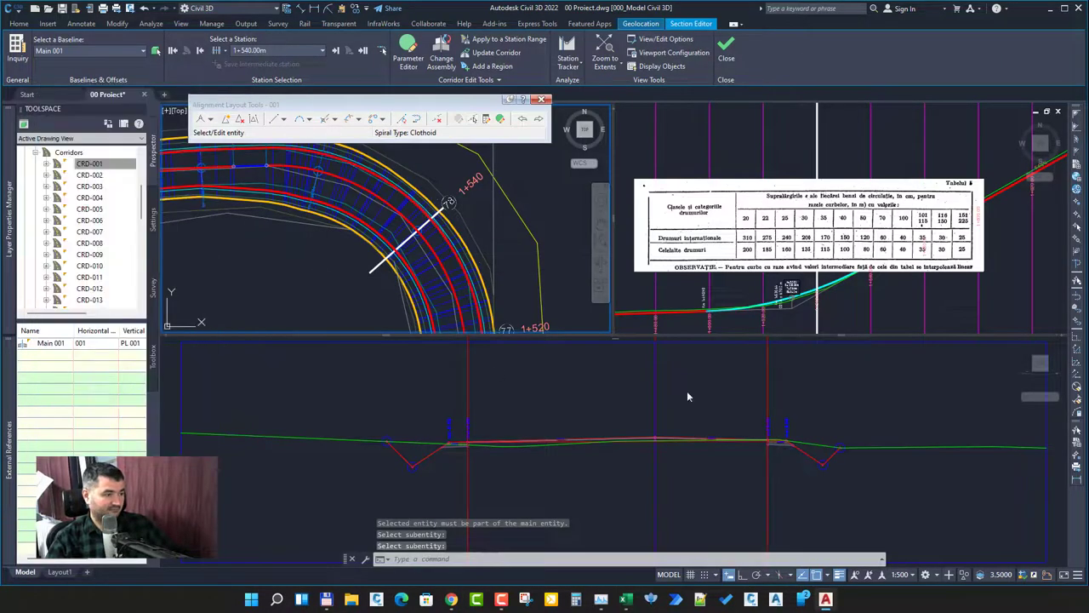
# Switch to the STAS 863-85 PDF in Chrome and capture the whole of Tabelul 2 with a rectangular Snipping Tool snip
pyautogui.moveTo(825, 602)
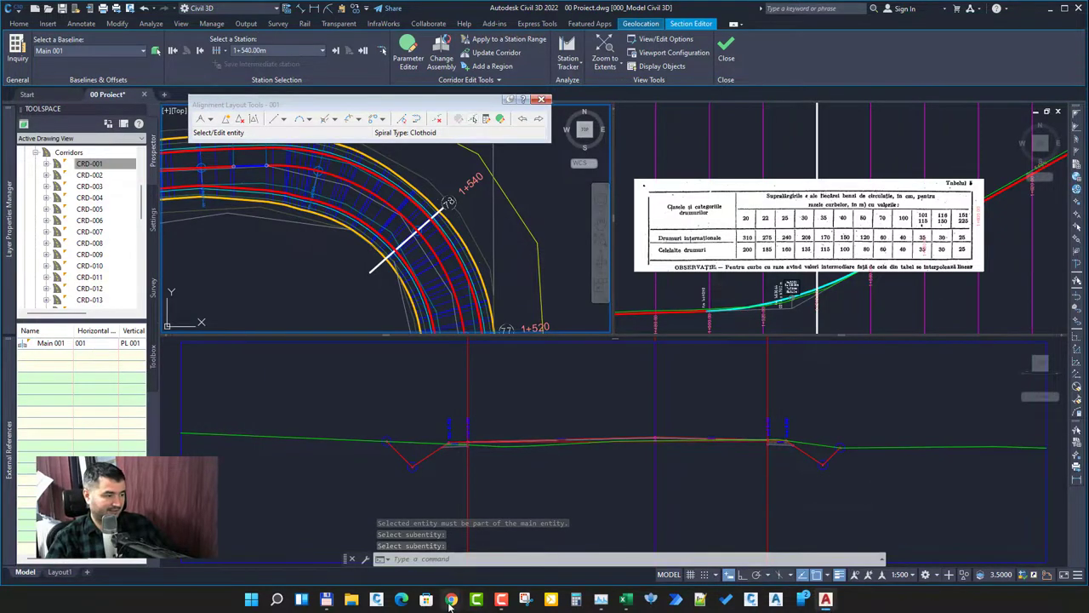
pyautogui.click(450, 600)
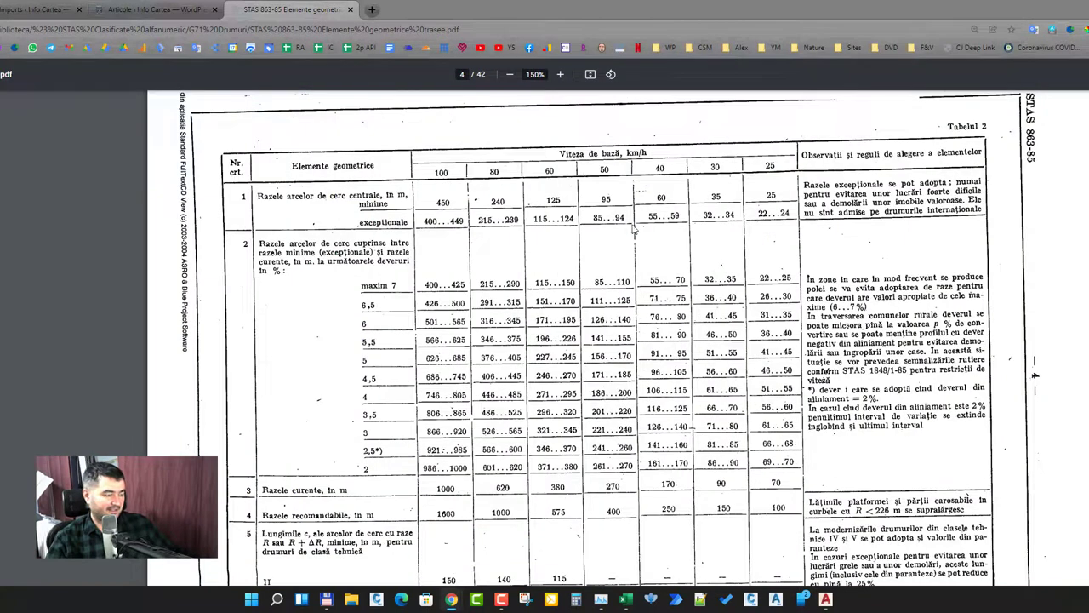
pyautogui.click(510, 75)
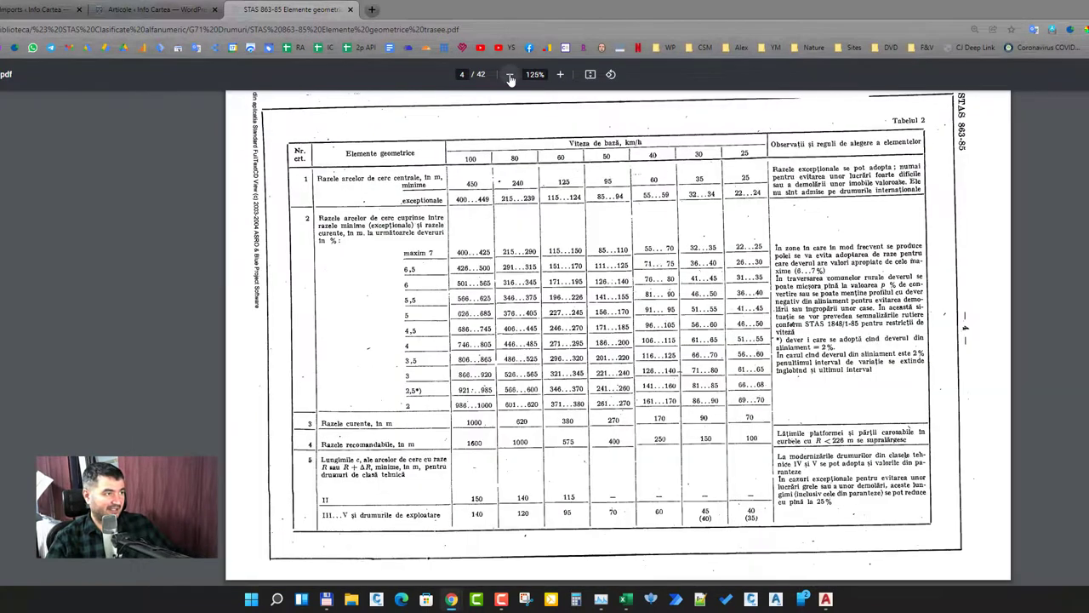
pyautogui.click(510, 75)
pyautogui.scroll(2, 553, 312)
pyautogui.scroll(-1, 553, 312)
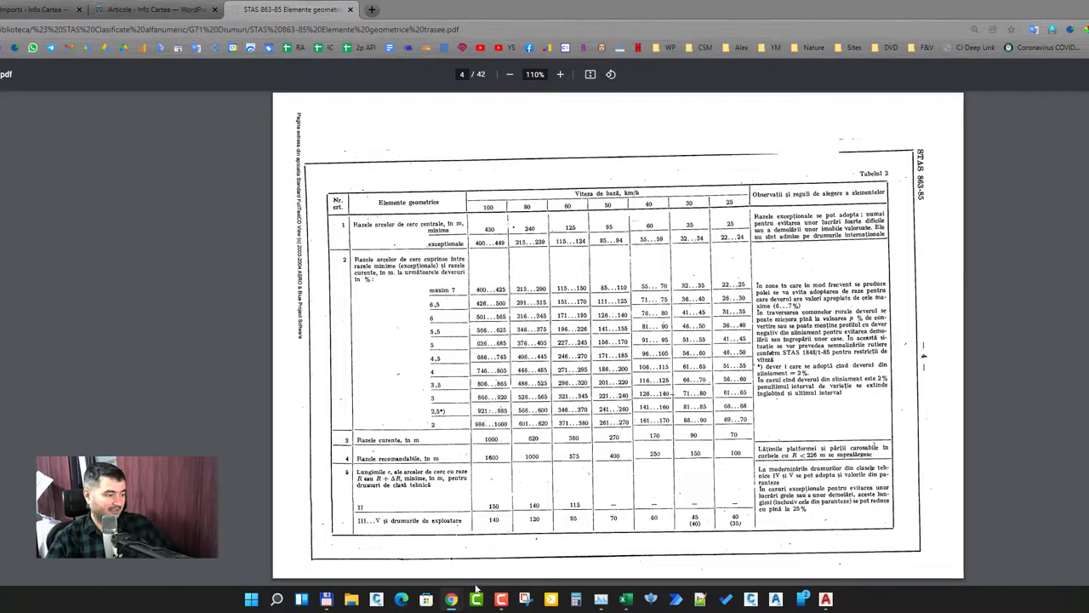
pyautogui.click(524, 601)
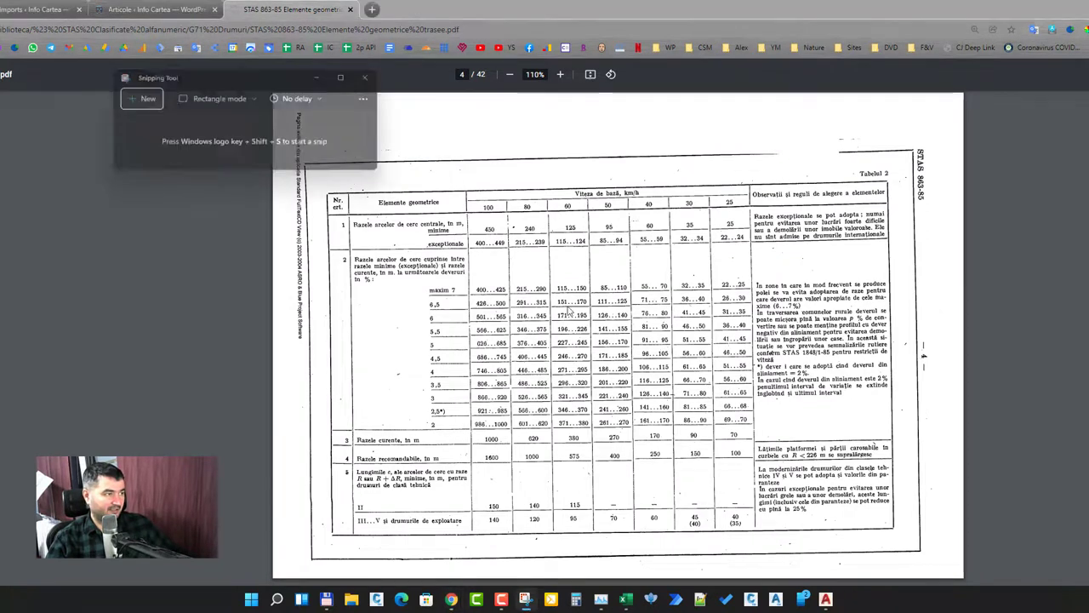
pyautogui.click(143, 102)
pyautogui.moveTo(281, 139); pyautogui.dragTo(939, 567)
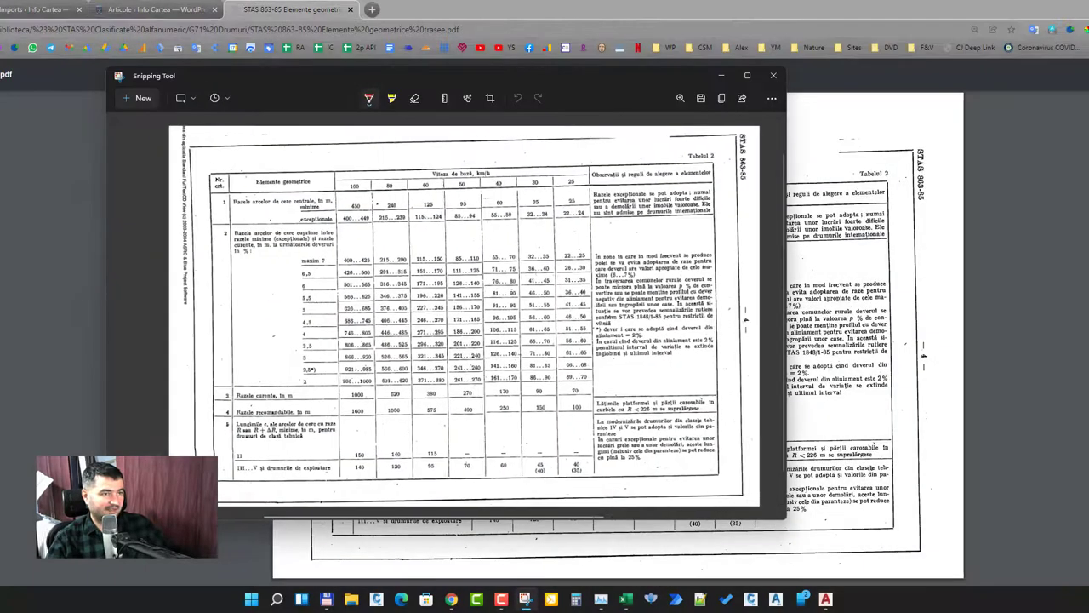
# Switch to Civil 3D and paste the captured Tabelul 2 image into empty space beside the existing table in the profile viewport
pyautogui.click(451, 599)
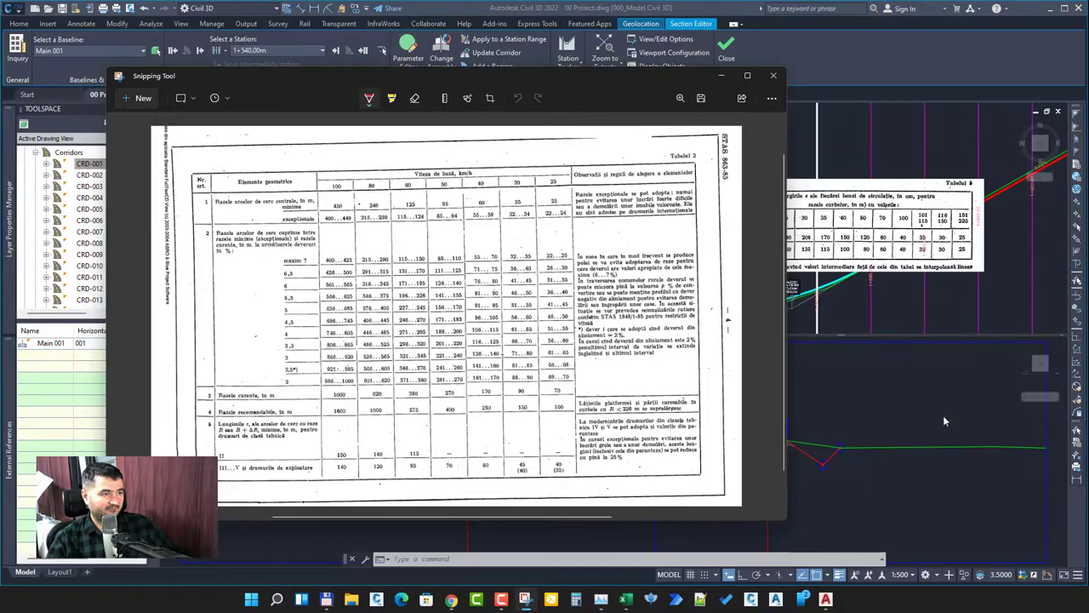
pyautogui.click(894, 308)
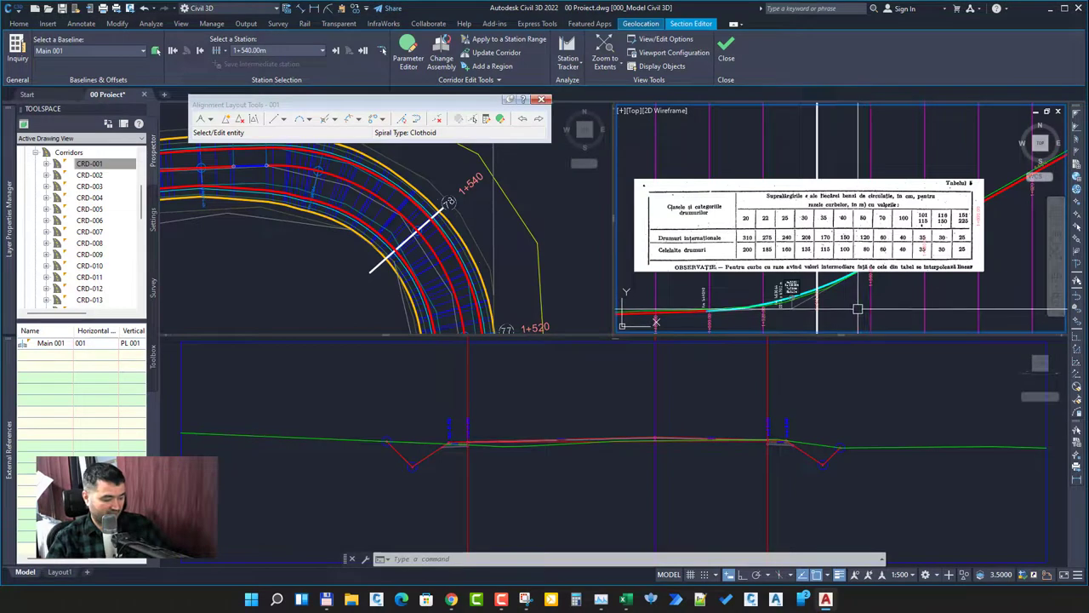
pyautogui.scroll(-3, 706, 266)
pyautogui.moveTo(696, 266); pyautogui.dragTo(729, 301, button='middle')
pyautogui.click(713, 299)
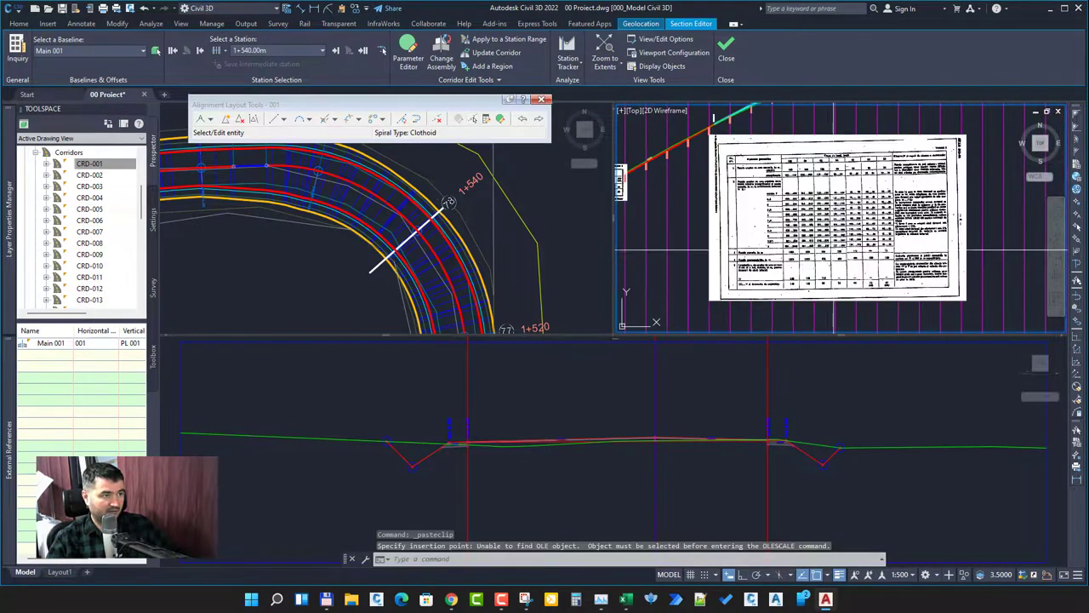
pyautogui.scroll(4, 765, 255)
pyautogui.scroll(-3, 838, 217)
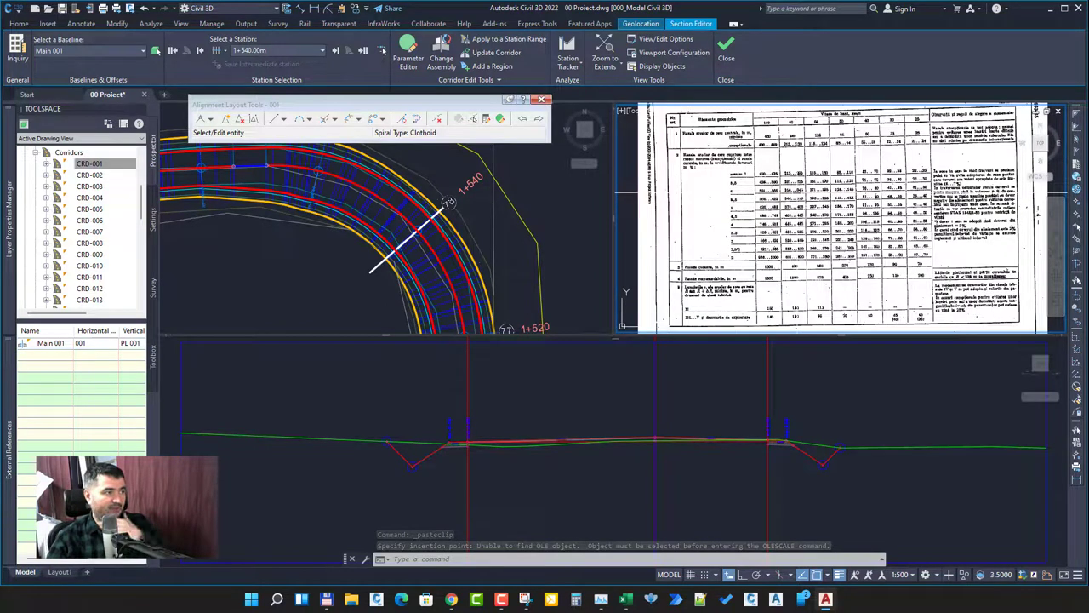
# Select alignment 001 in the plan view near station 1+540 and launch the Calculate Superelevation wizard for it
pyautogui.click(274, 261)
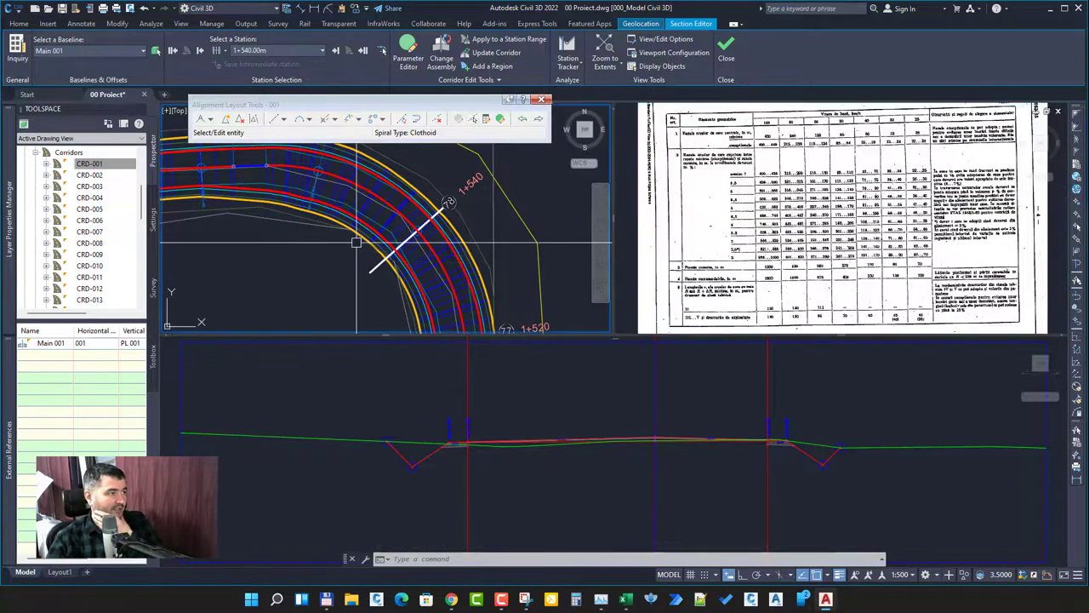
pyautogui.click(363, 186)
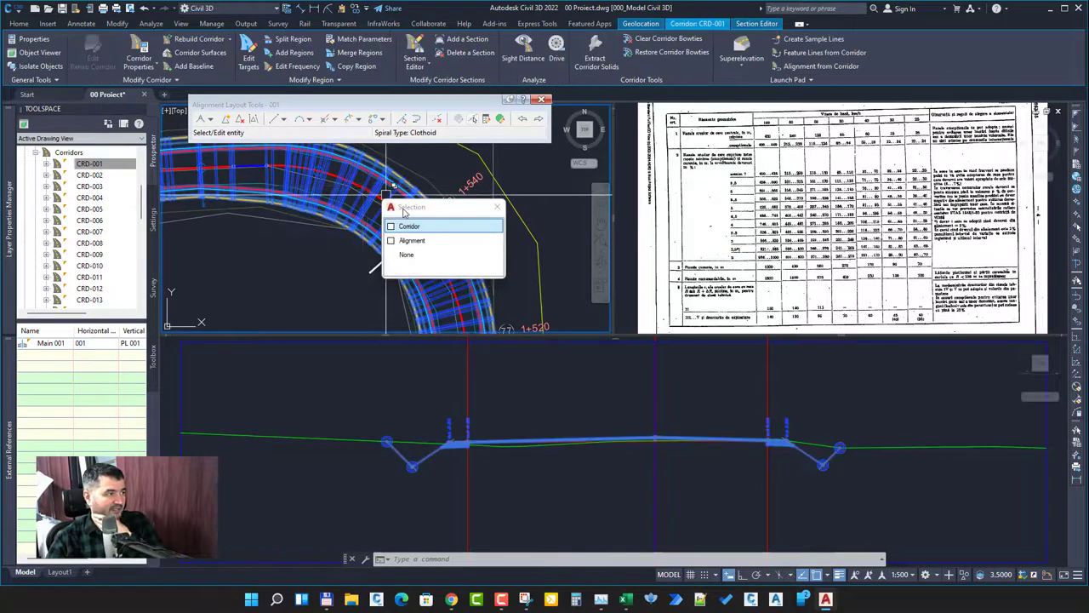
pyautogui.click(393, 239)
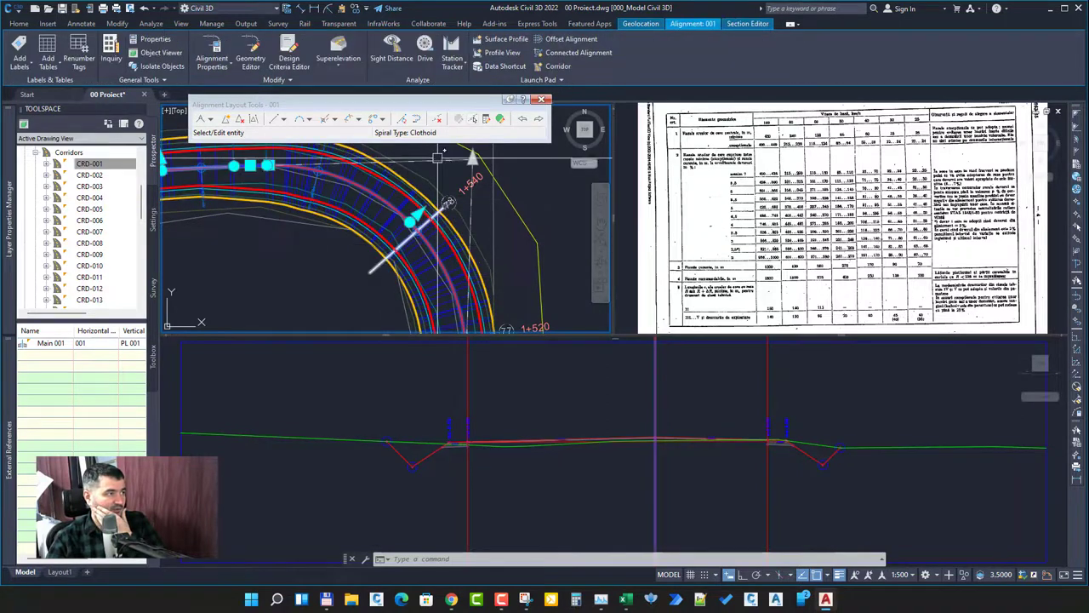
pyautogui.click(338, 66)
pyautogui.click(368, 86)
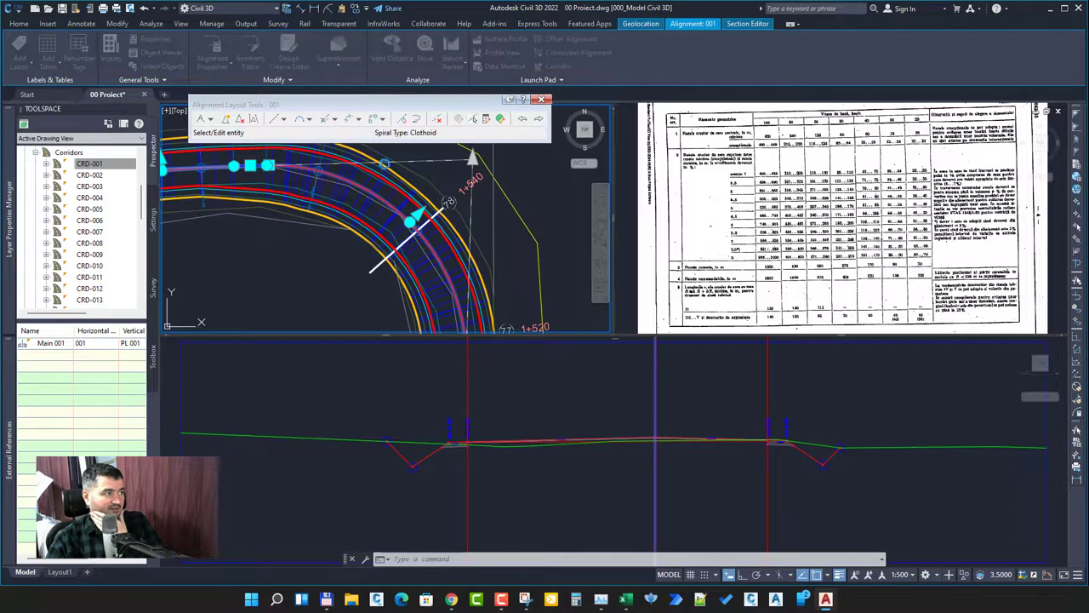
pyautogui.click(524, 268)
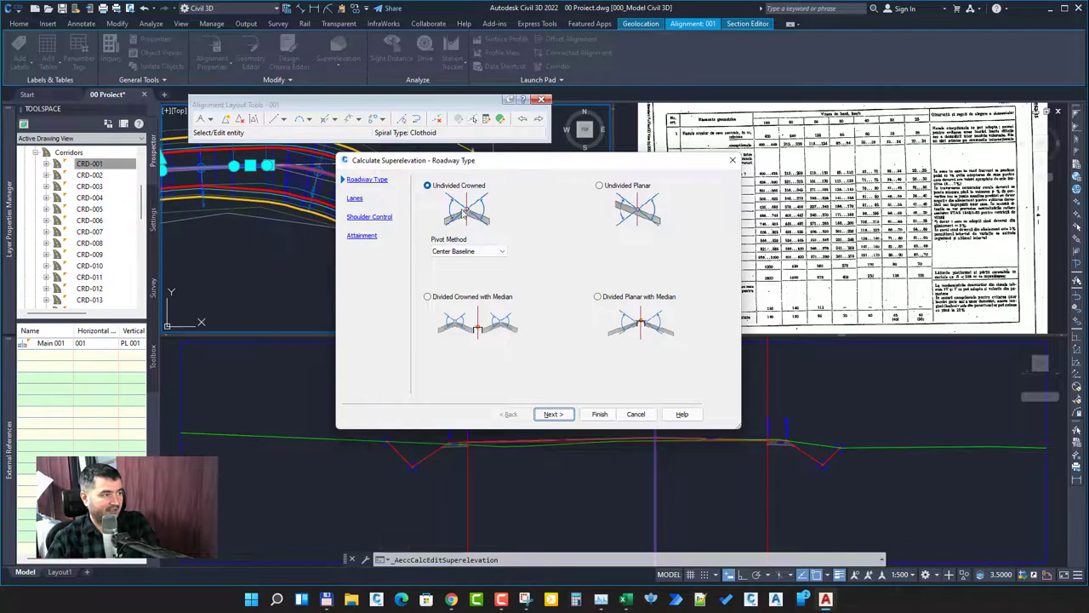
# Keep the Undivided Crowned roadway type and set the symmetric lanes to a 3 m normal width and a -2.5% normal slope
pyautogui.click(553, 414)
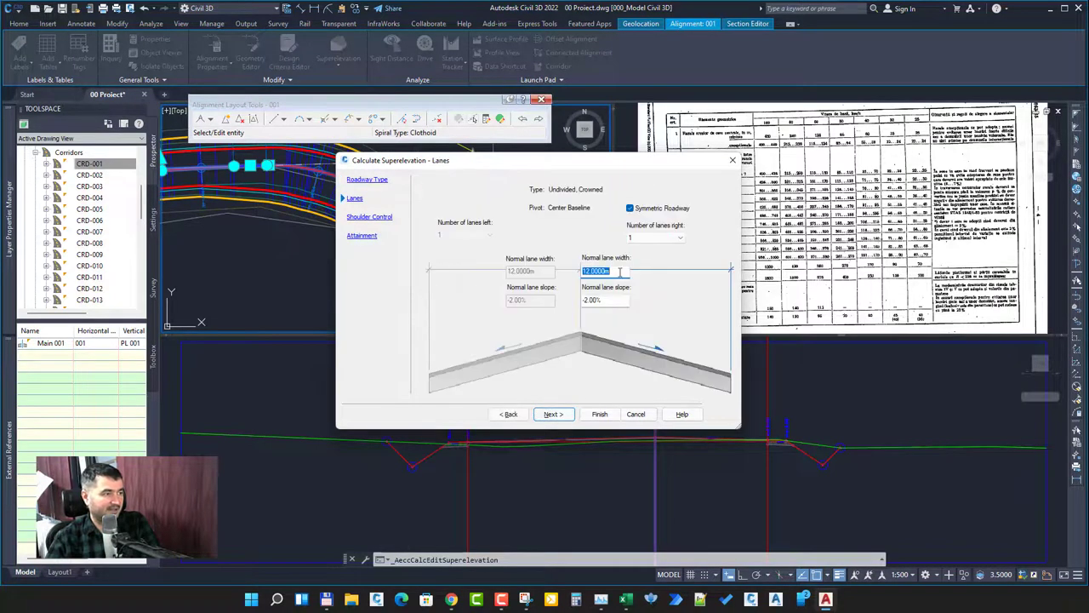
pyautogui.write('3')
pyautogui.press('Tab')
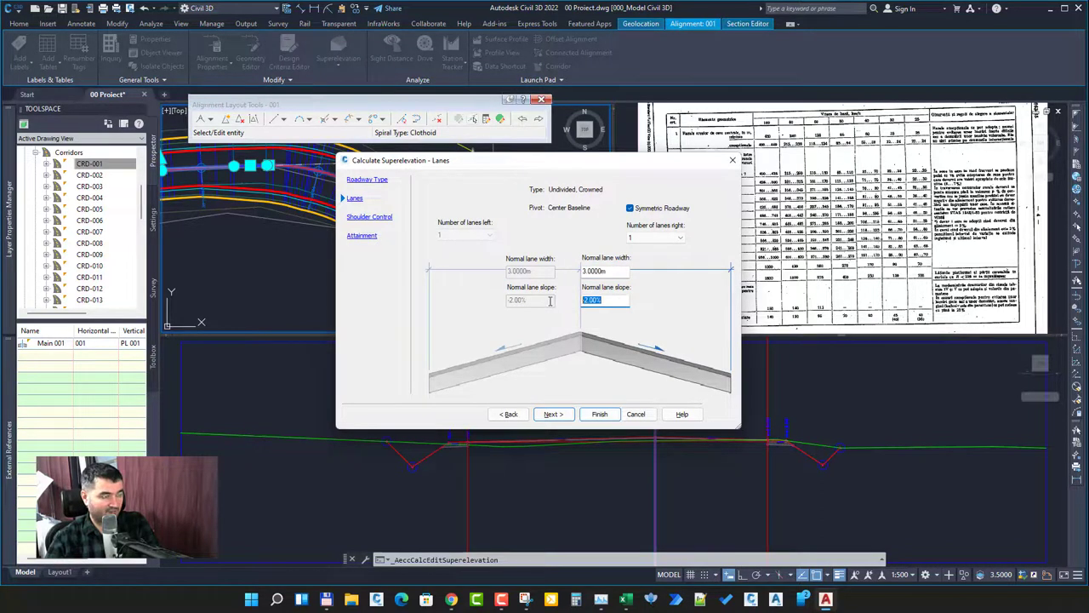
pyautogui.write('-2')
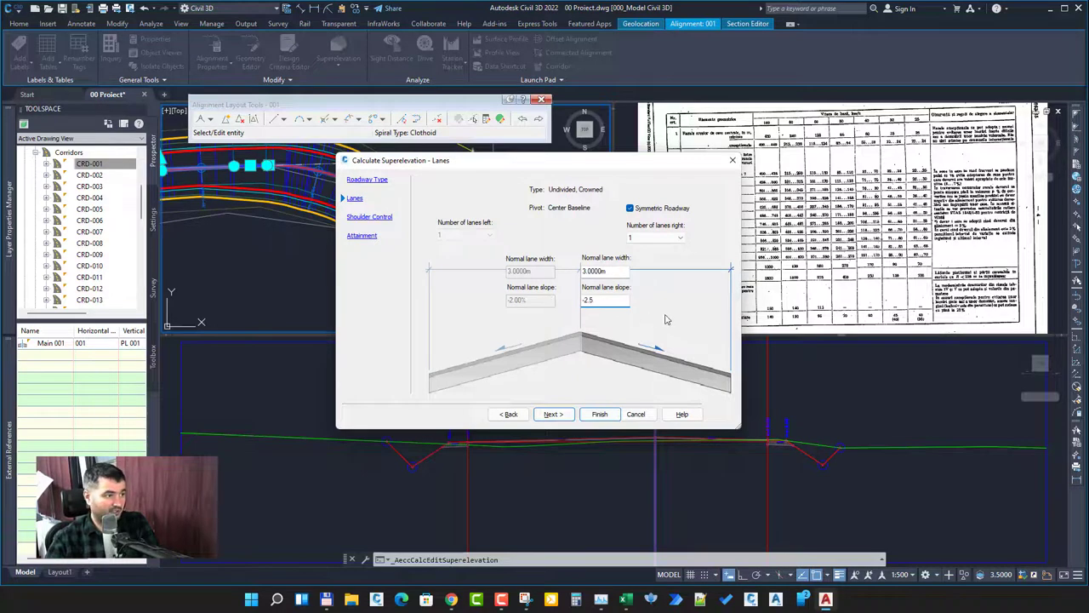
pyautogui.click(553, 414)
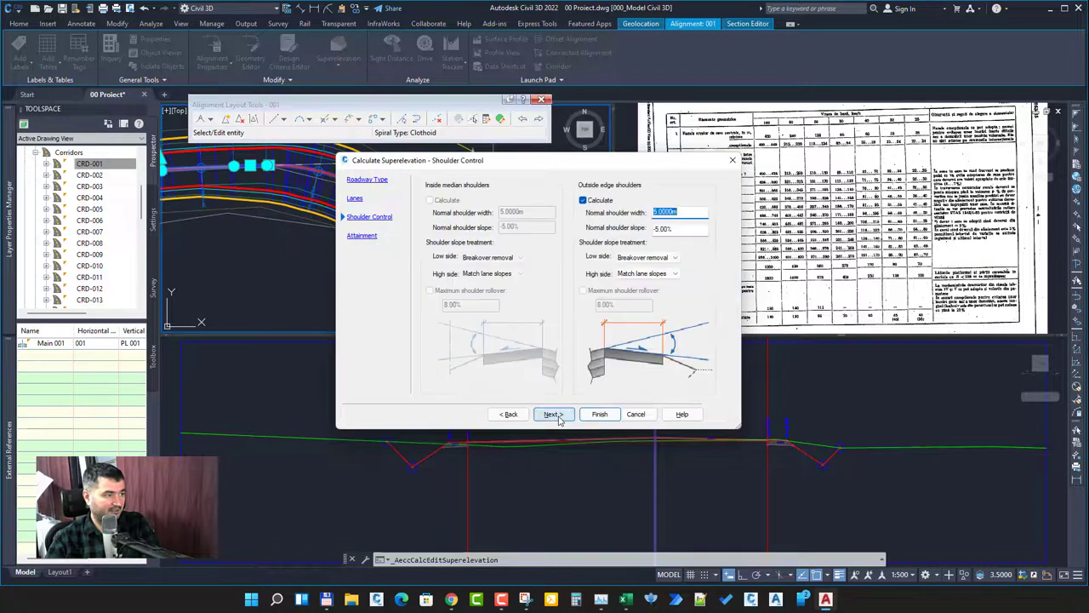
# Exclude the outside edge shoulders from the superelevation calculation and proceed to the attainment settings
pyautogui.click(615, 202)
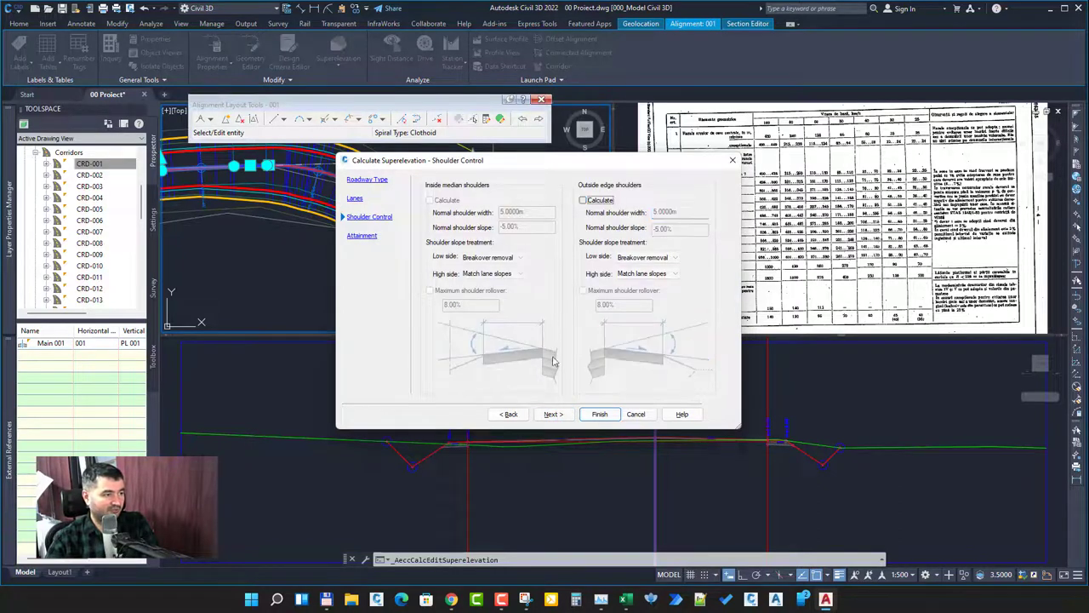
pyautogui.click(553, 415)
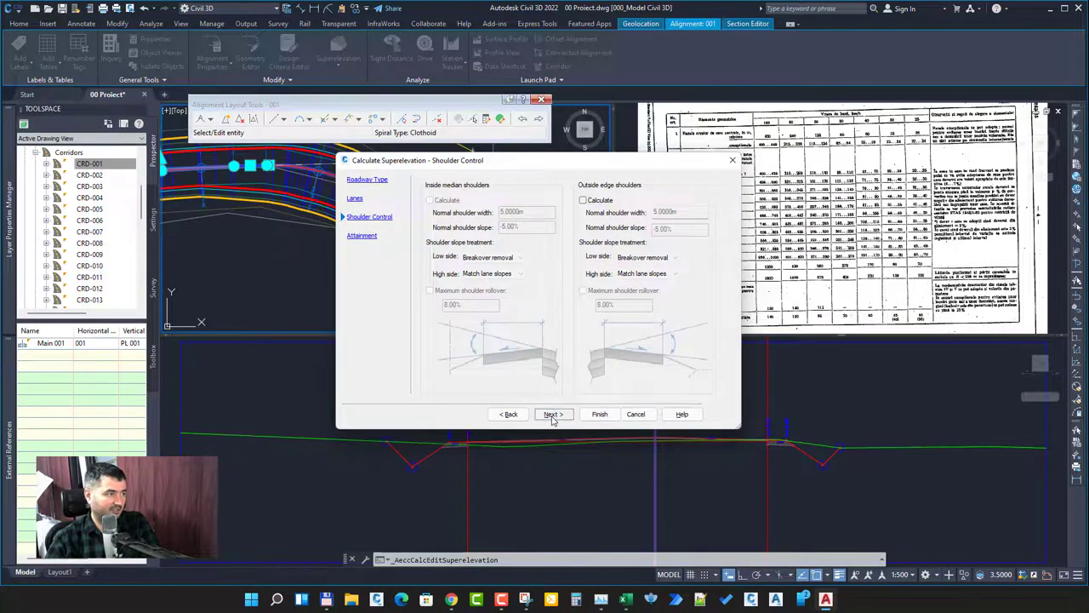
pyautogui.click(551, 415)
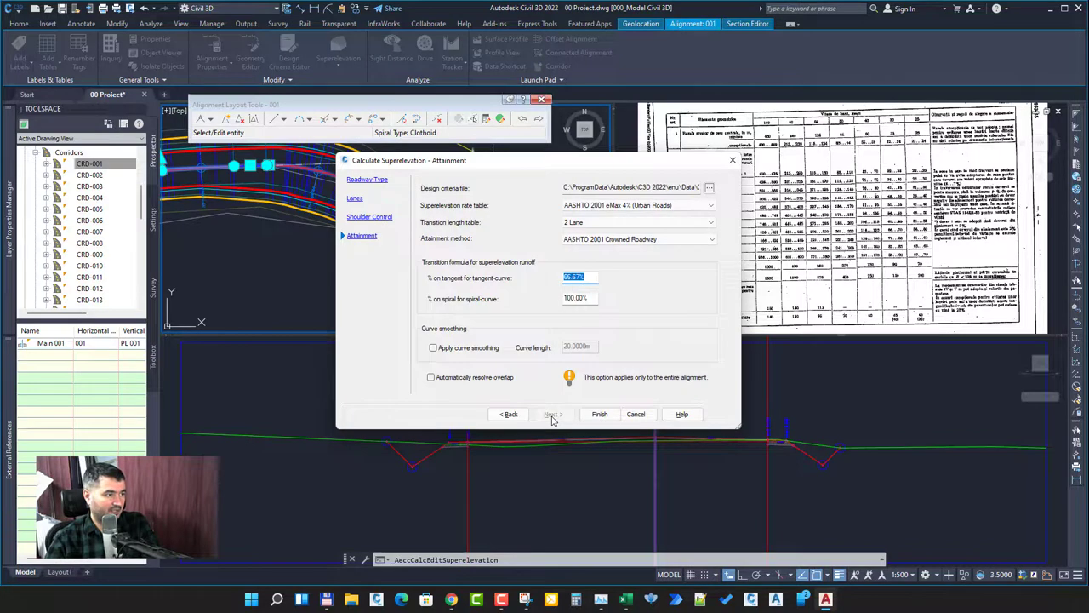
# Choose _Autodesk Civil 3D Metric Roadway Design Standards from the Metric folder as the design criteria file
pyautogui.click(709, 187)
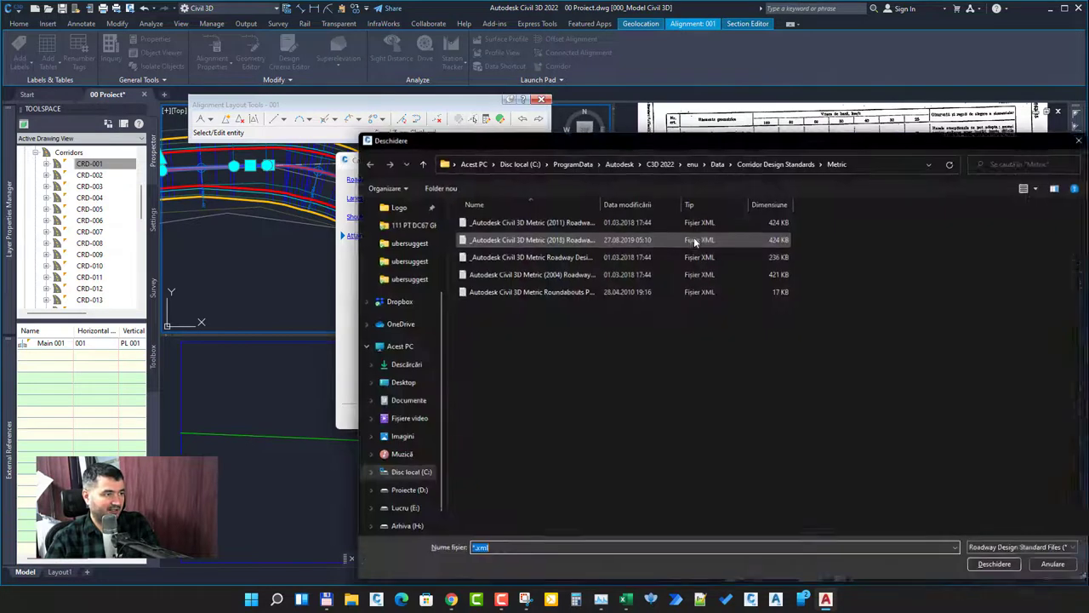
pyautogui.moveTo(660, 139); pyautogui.dragTo(581, 105)
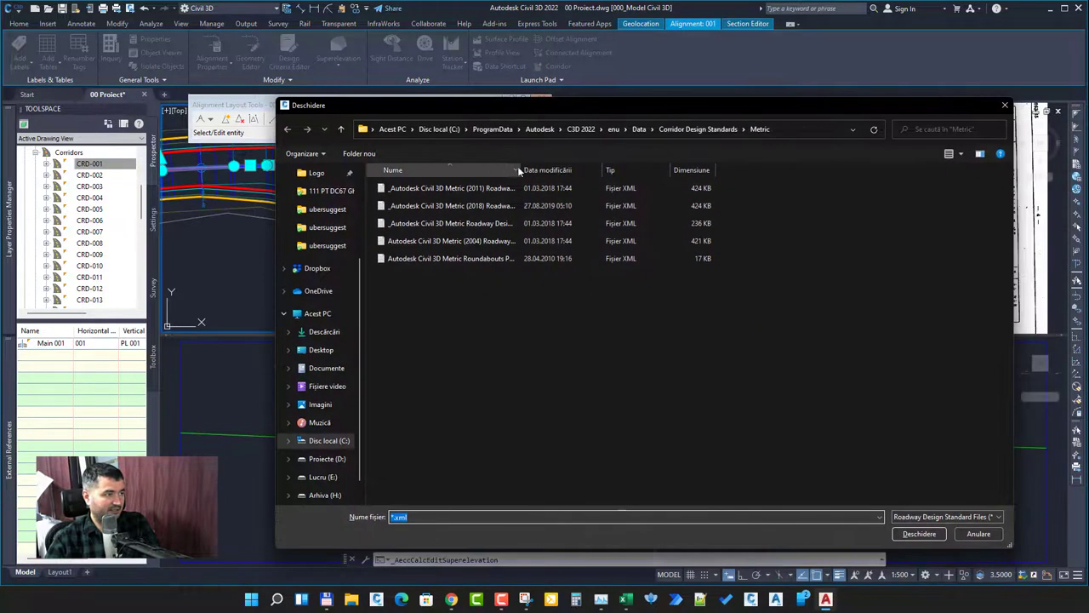
pyautogui.moveTo(519, 167); pyautogui.dragTo(679, 168)
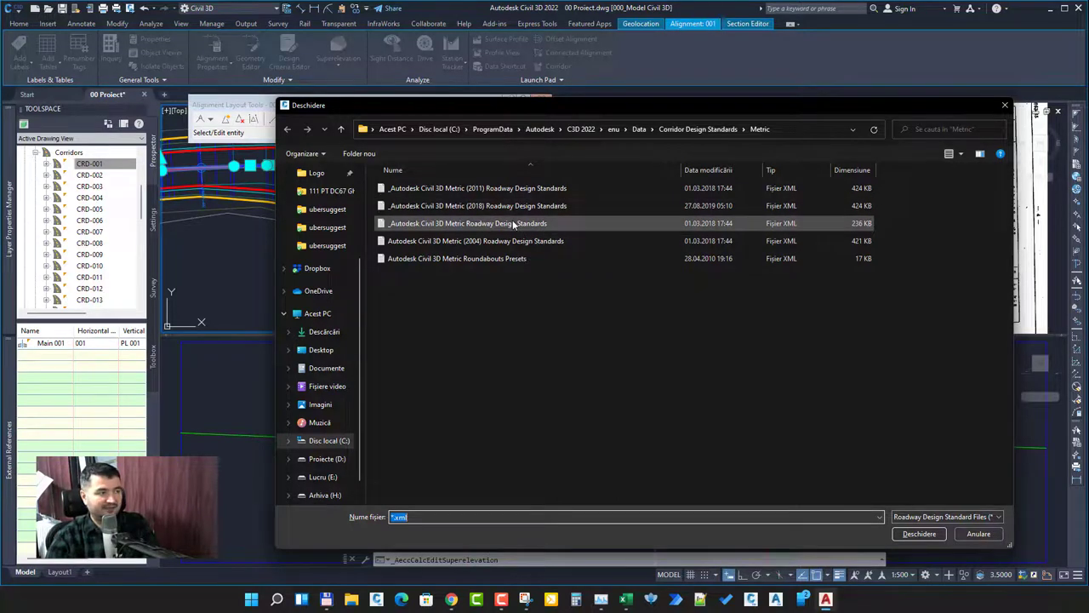
pyautogui.doubleClick(496, 225)
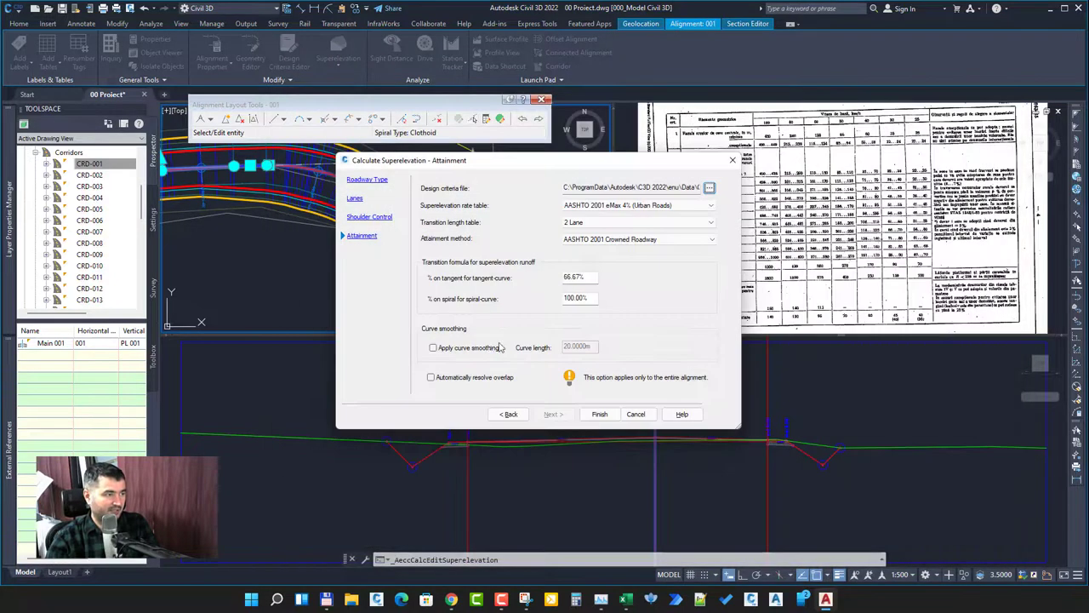
# Calculate the superelevation with the AASHTO 2001 eMax 4% (Urban Roads) rate table, 2 Lane transition lengths and the AASHTO 2001 Crowned Roadway attainment method
pyautogui.click(646, 206)
pyautogui.click(630, 215)
pyautogui.click(633, 222)
pyautogui.click(604, 233)
pyautogui.click(605, 238)
pyautogui.click(605, 250)
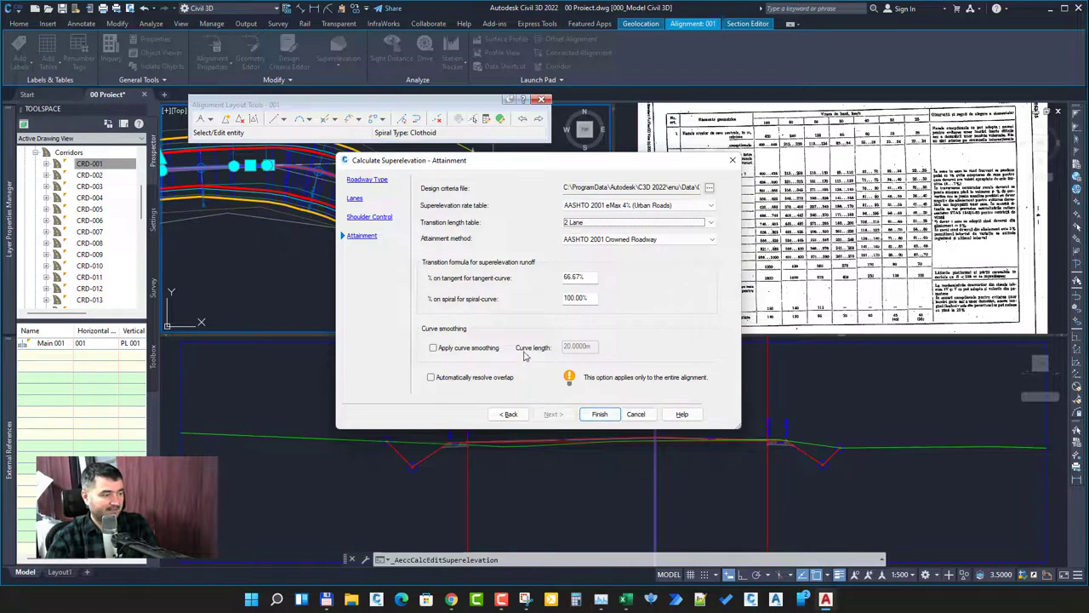
pyautogui.click(600, 414)
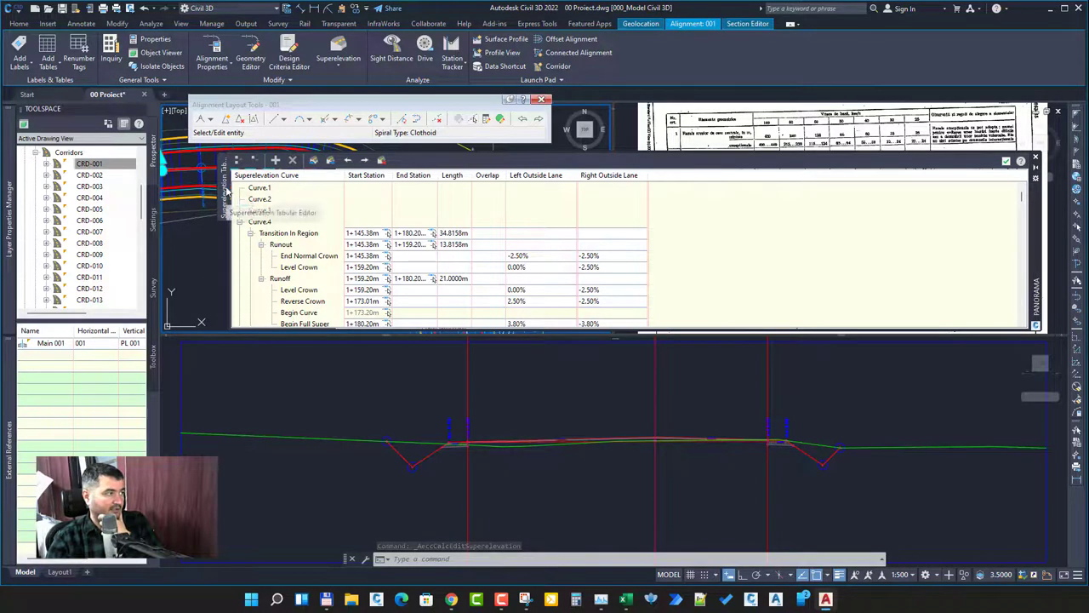
# Move the superelevation table clear of the plan view and display the layout parameters of alignment 001's curve near station 1+540
pyautogui.moveTo(1034, 209); pyautogui.dragTo(1009, 406)
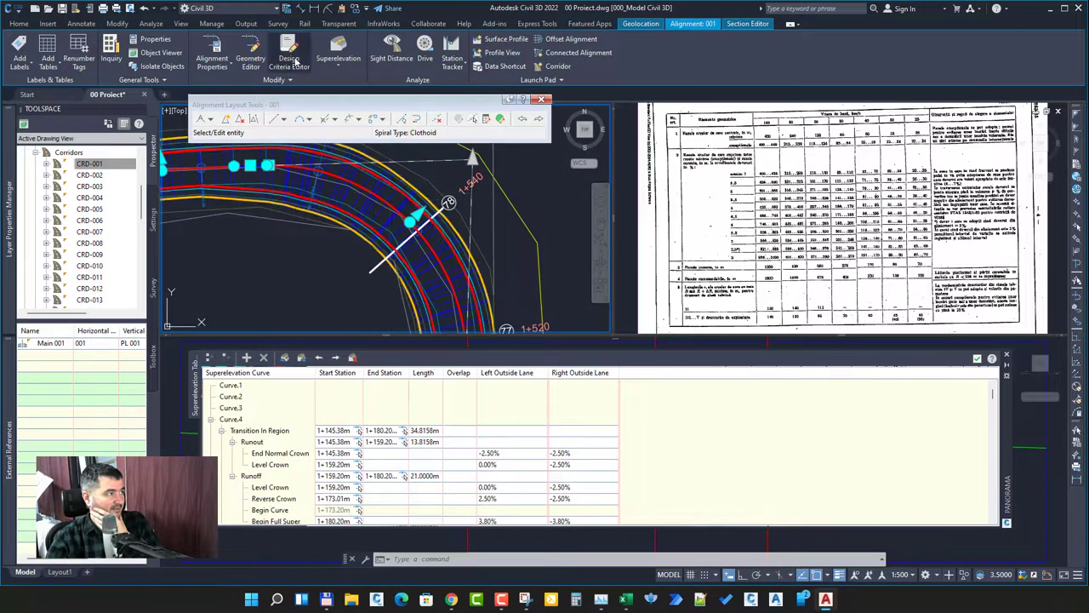
pyautogui.click(411, 207)
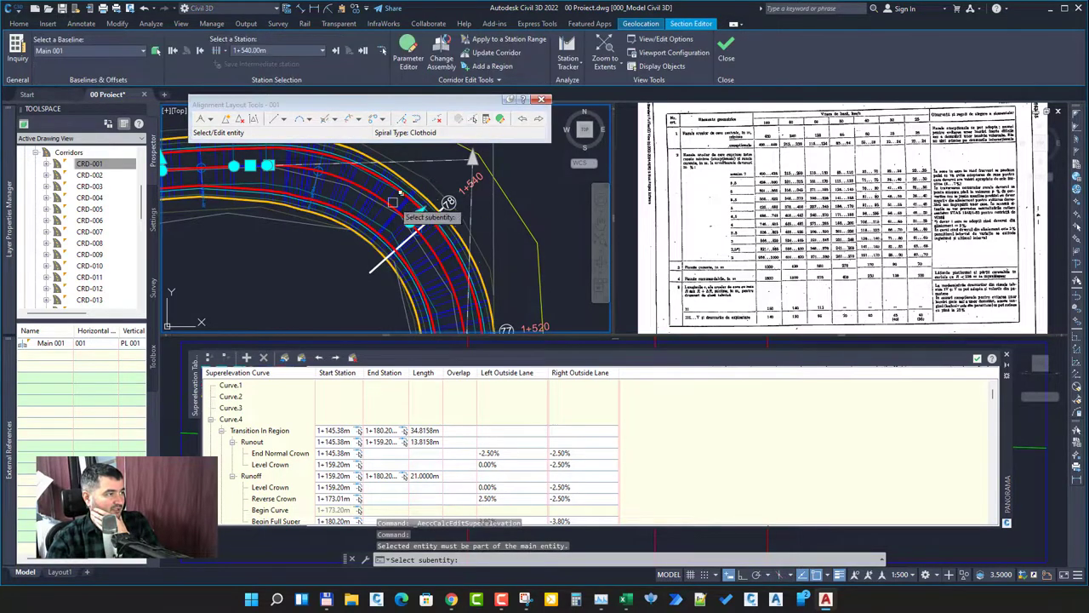
pyautogui.click(409, 210)
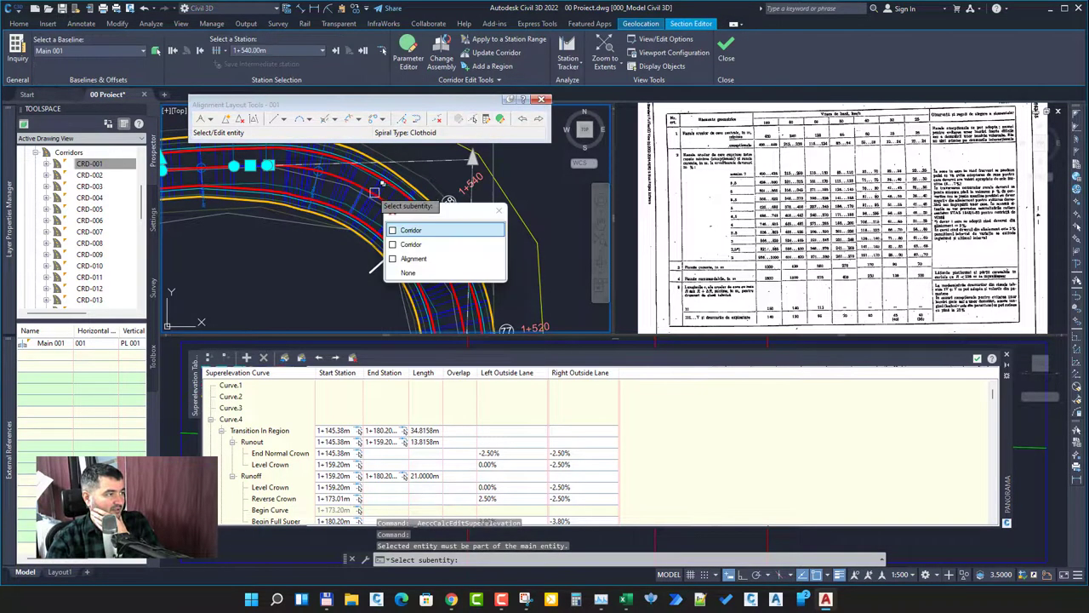
pyautogui.click(413, 258)
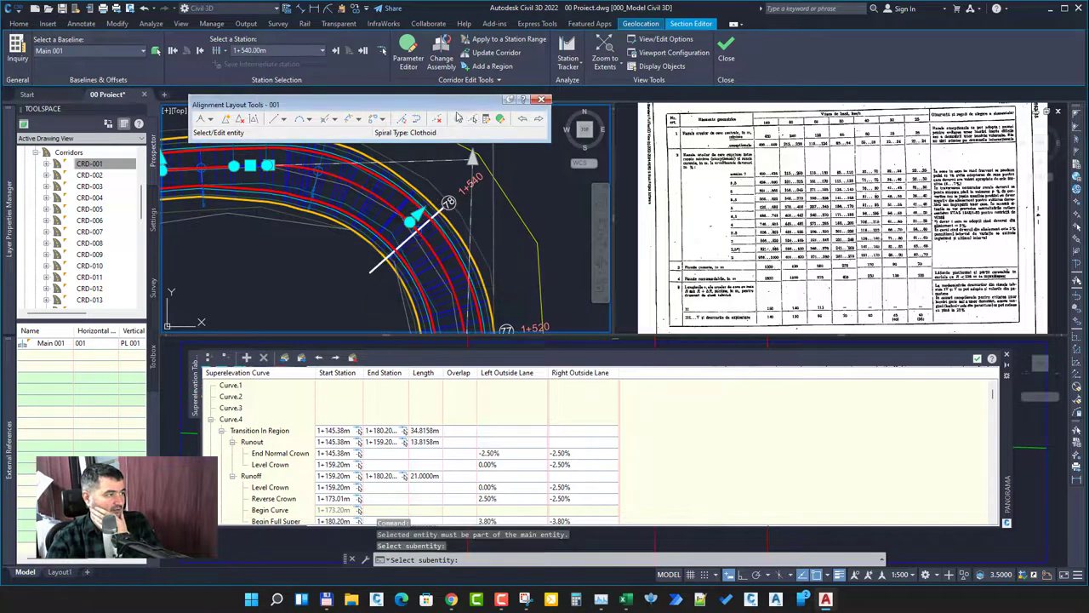
pyautogui.click(474, 122)
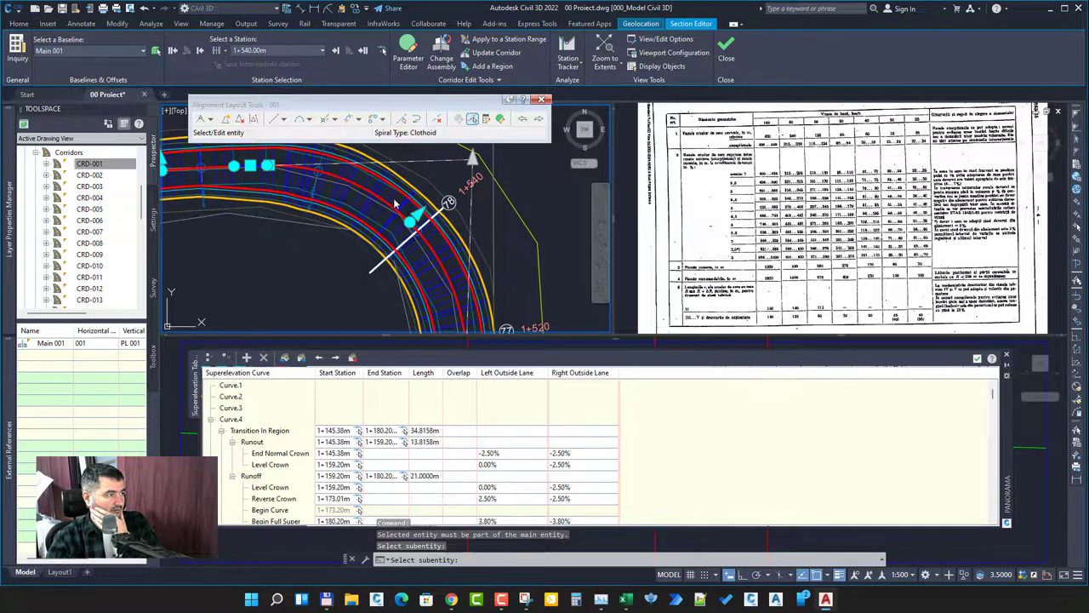
pyautogui.scroll(2, 384, 198)
pyautogui.click(403, 210)
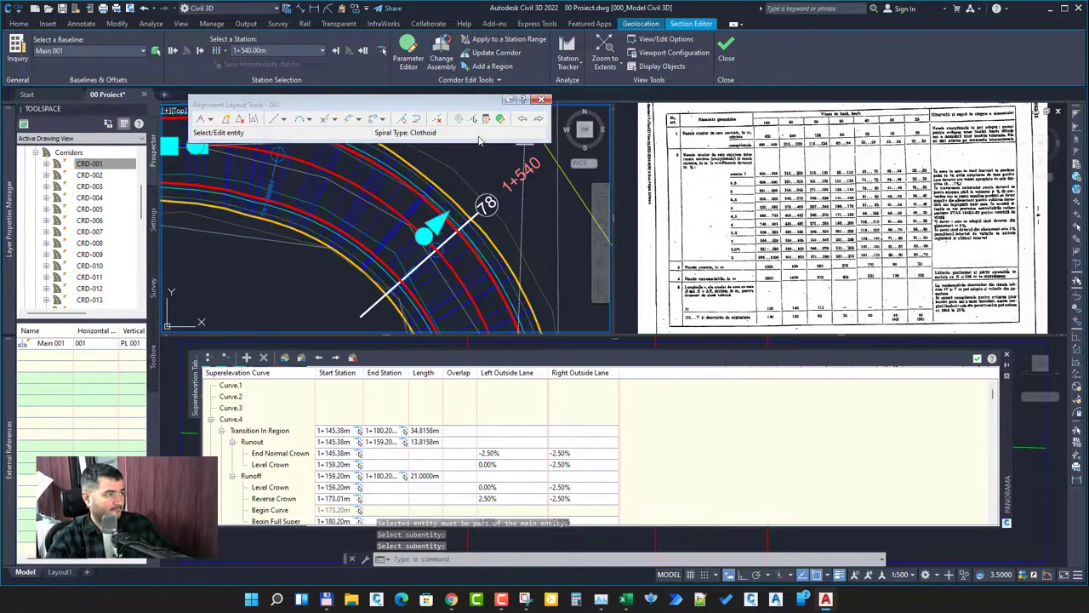
pyautogui.click(396, 212)
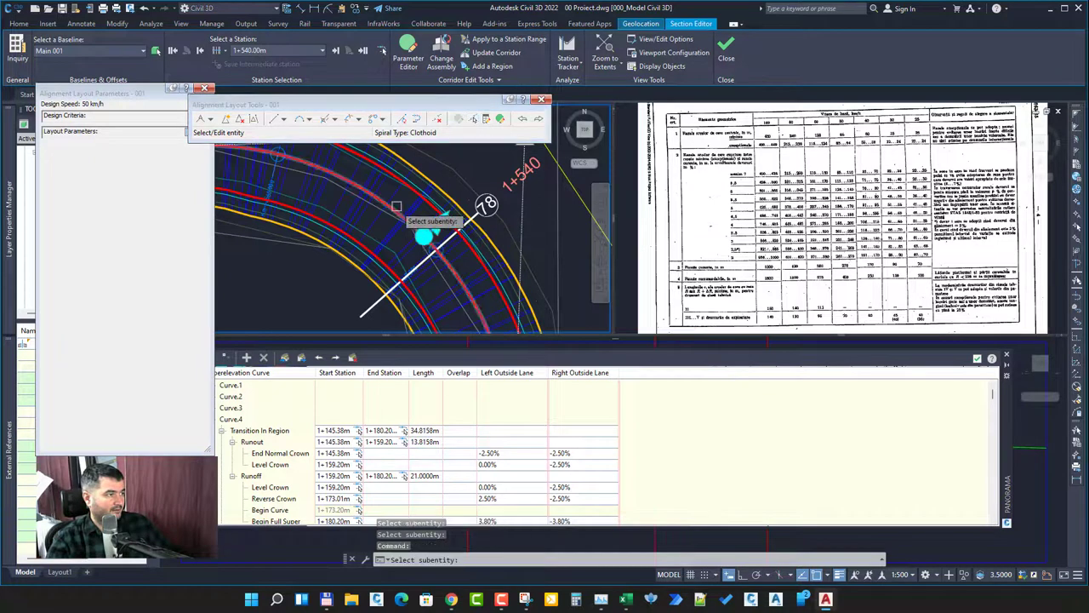
pyautogui.click(397, 205)
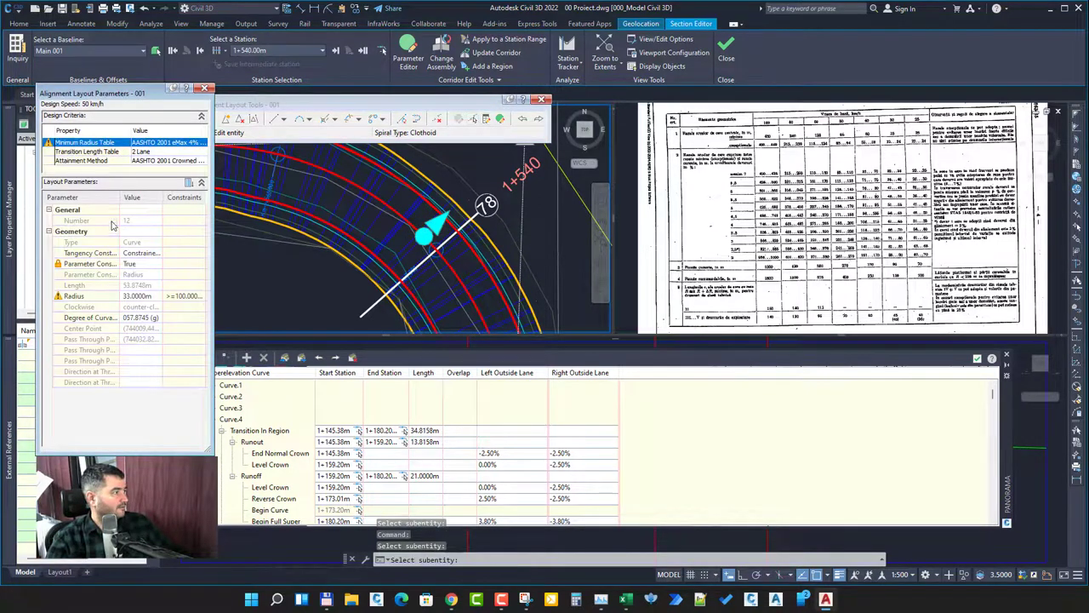
# Look for the selected curve's number in the superelevation table, collapsing the curve entries from Curve.4 onward
pyautogui.click(107, 222)
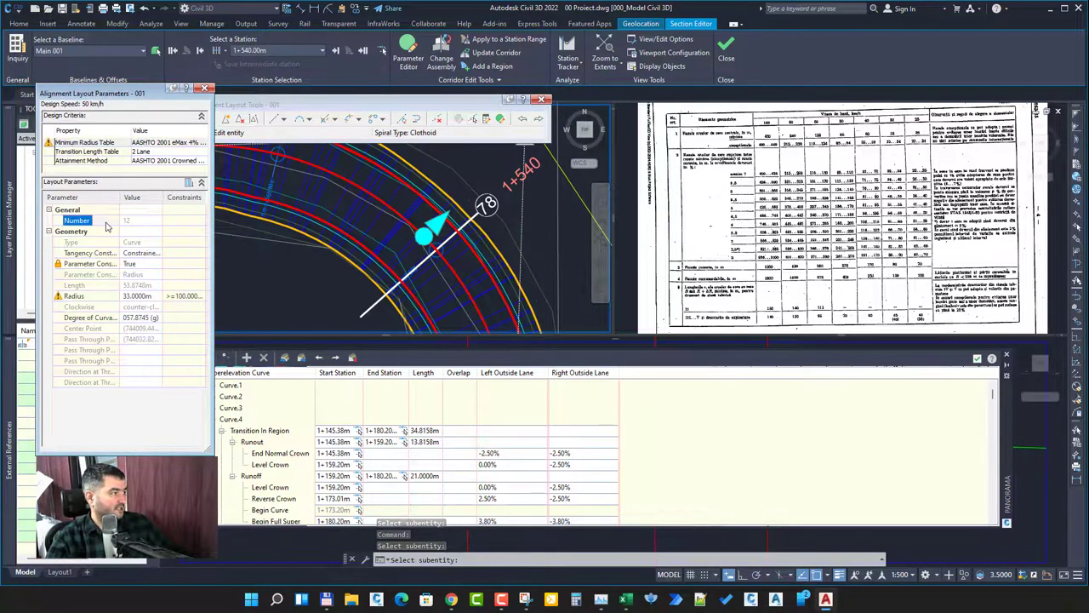
pyautogui.click(212, 430)
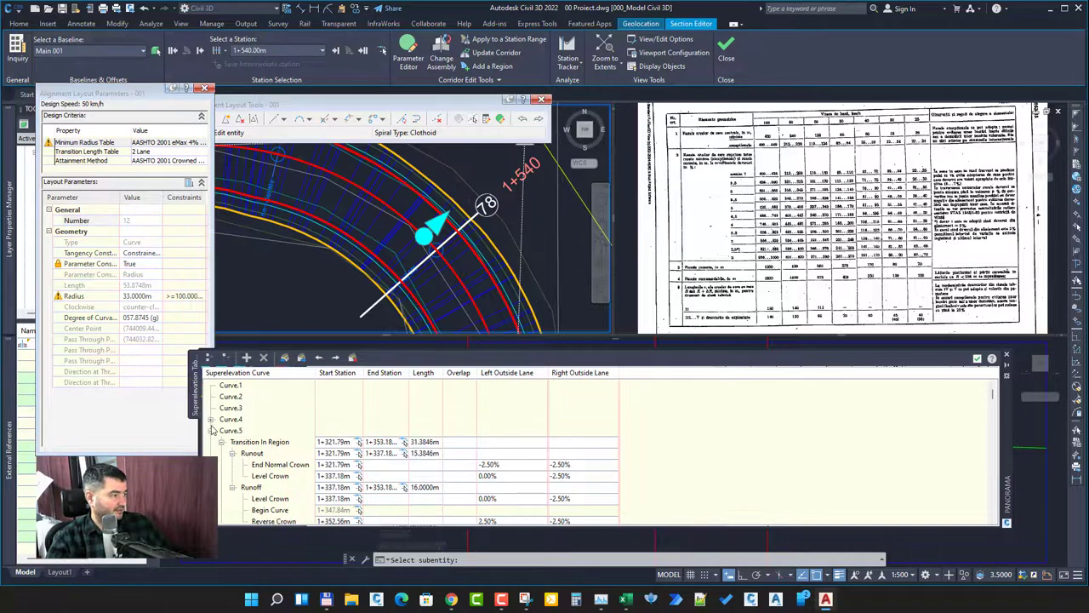
pyautogui.click(212, 442)
pyautogui.click(212, 452)
pyautogui.click(212, 463)
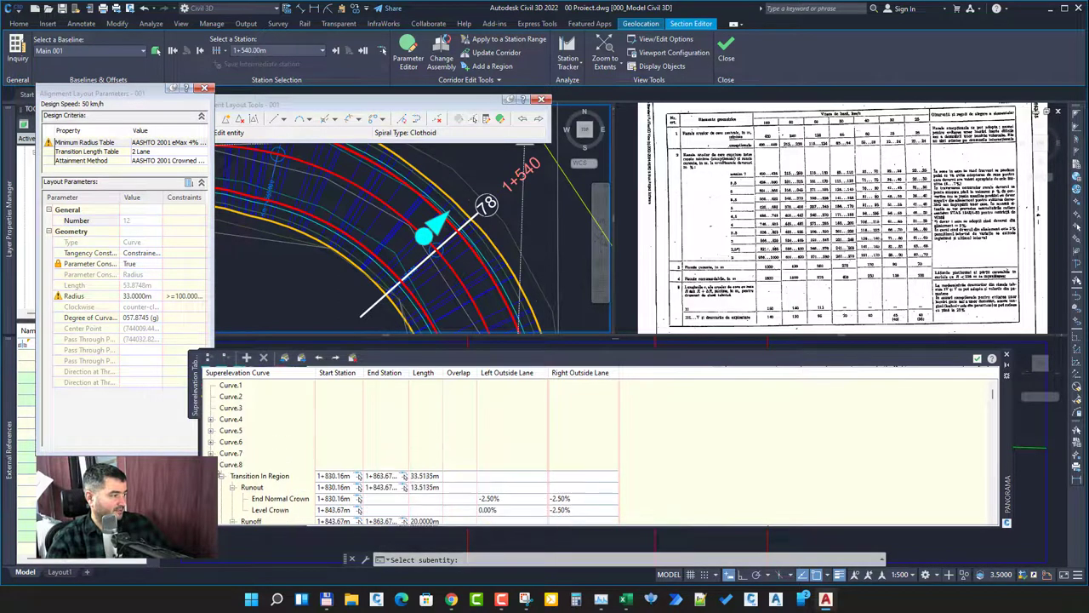
pyautogui.click(212, 475)
pyautogui.click(211, 487)
pyautogui.scroll(-3, 248, 444)
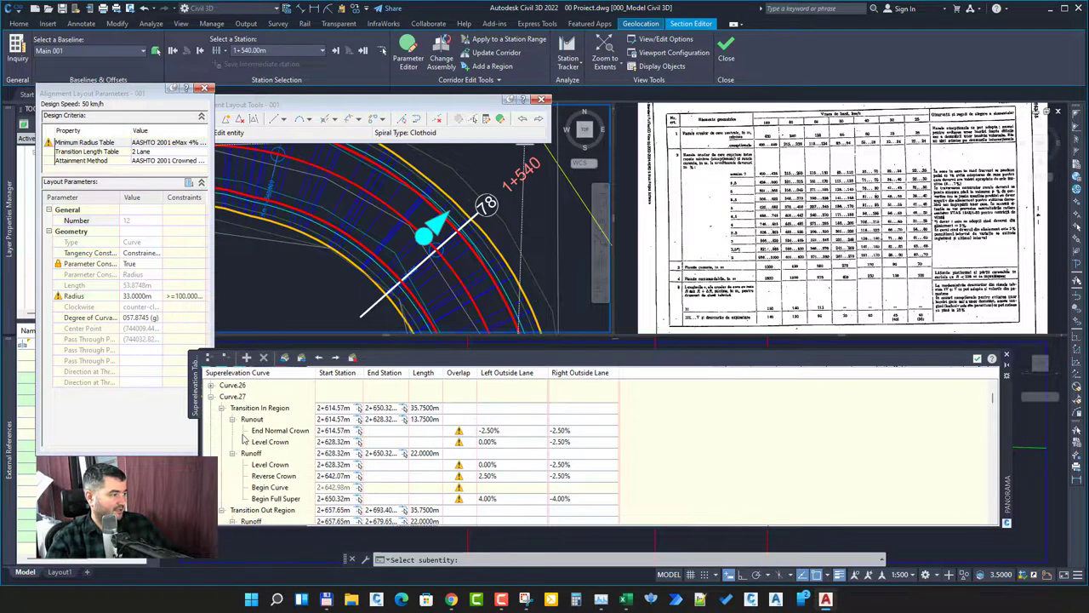
pyautogui.scroll(3, 230, 425)
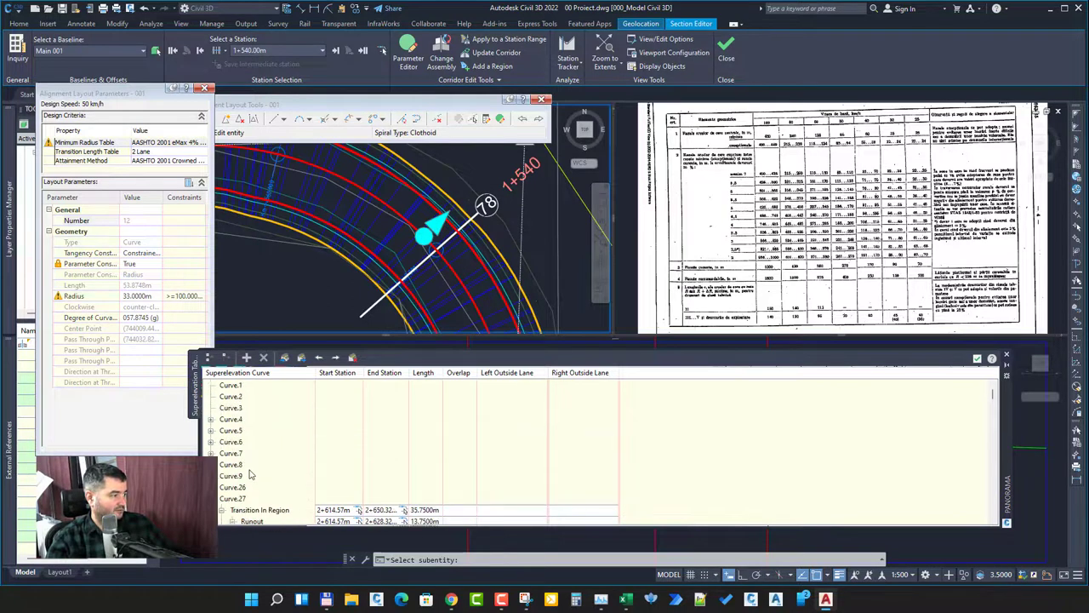
pyautogui.scroll(-1, 260, 470)
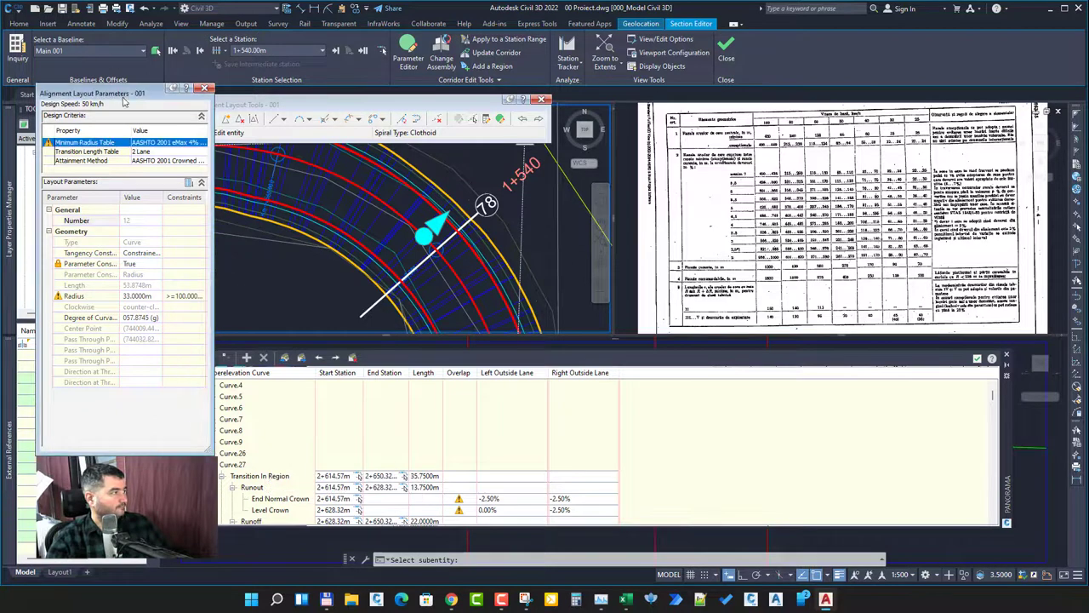
# Dismiss the Alignment Layout Parameters and rebuild corridor CRD-001
pyautogui.moveTo(126, 93); pyautogui.dragTo(242, 93)
pyautogui.click(243, 223)
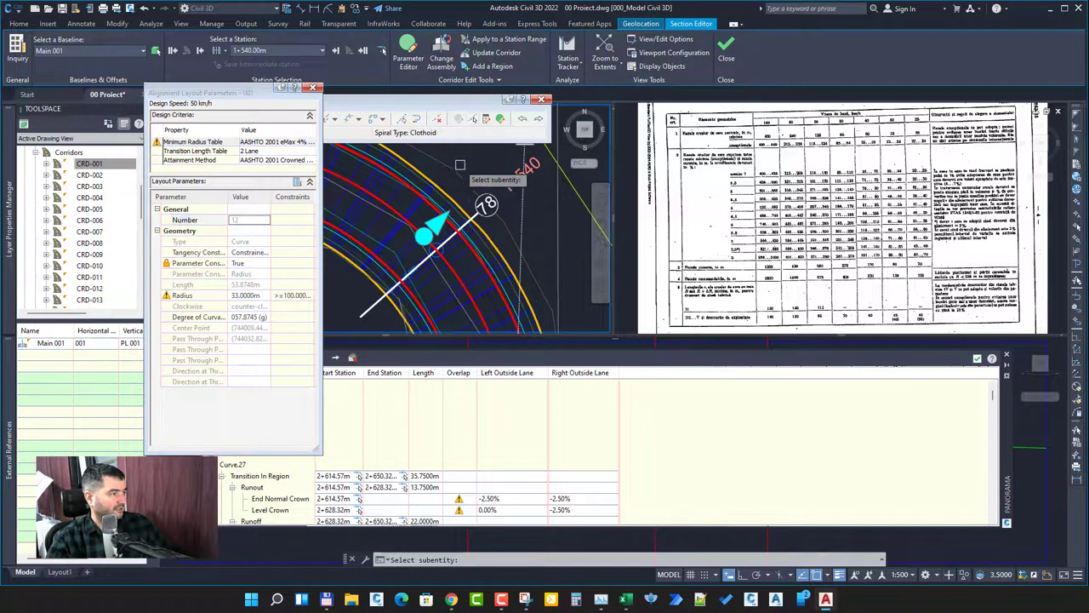
pyautogui.press('Return')
pyautogui.rightClick(89, 164)
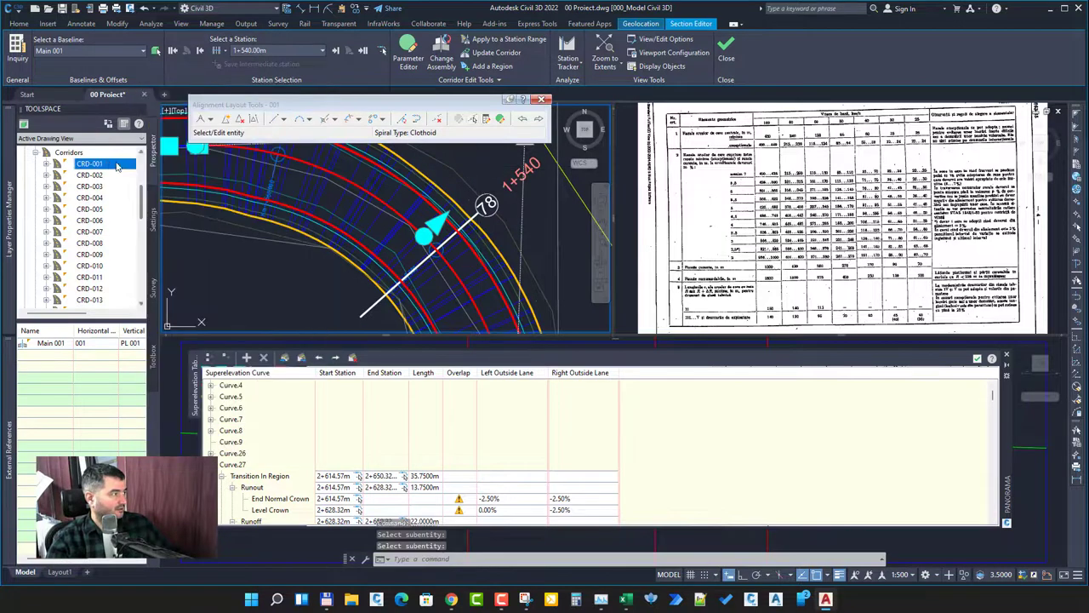
pyautogui.click(140, 196)
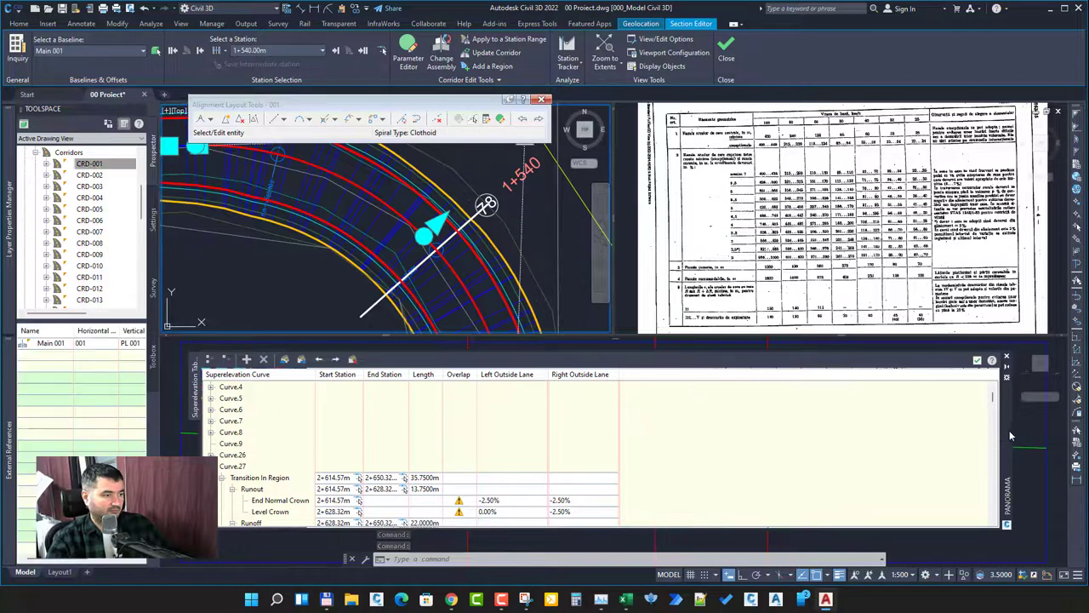
# Inspect the corridor cross section at station 1+540, shifting the superelevation table clear of it and back
pyautogui.moveTo(1011, 435); pyautogui.dragTo(1018, 235)
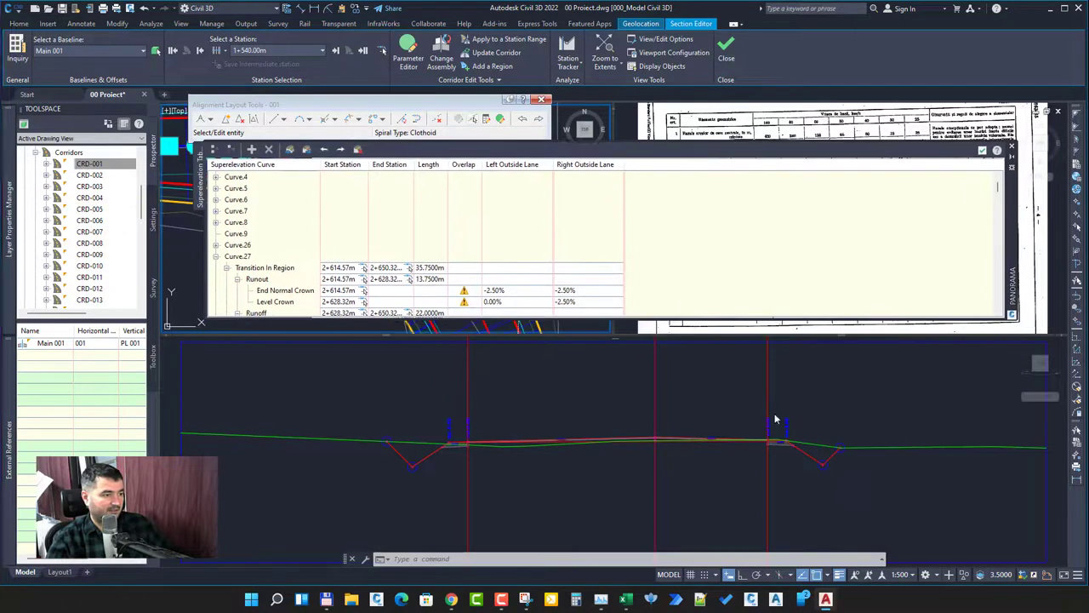
pyautogui.click(645, 436)
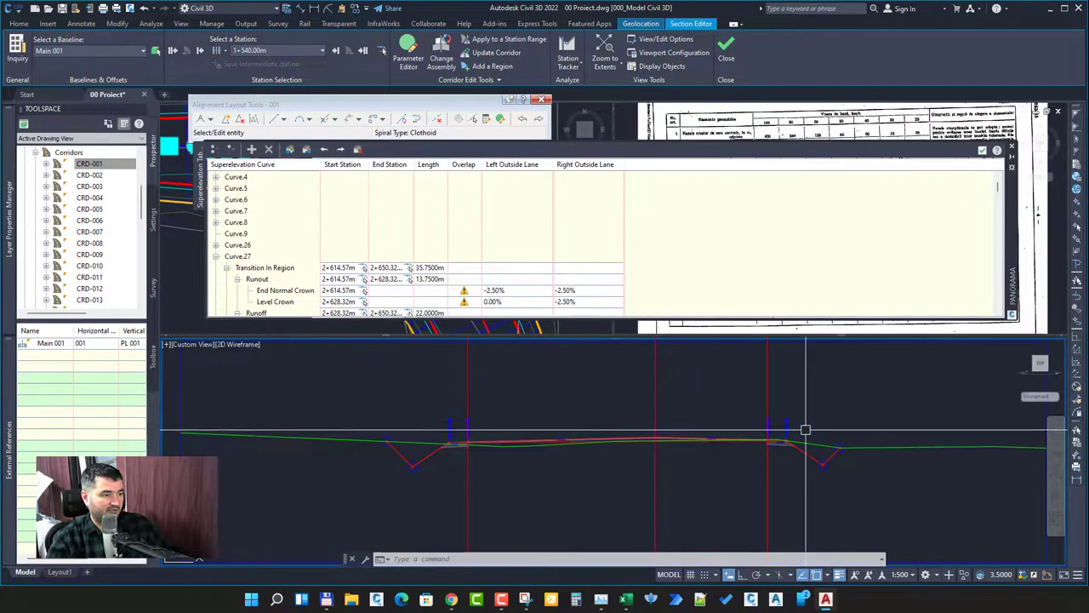
pyautogui.moveTo(1014, 210); pyautogui.dragTo(983, 420)
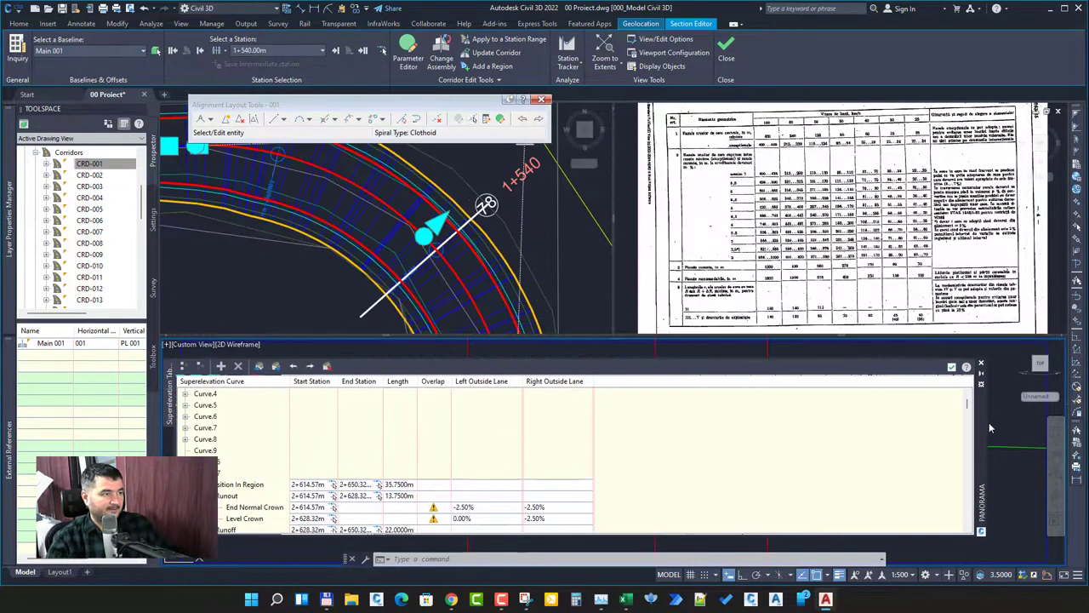
# Find the MAIN 6.00m assembly among the drawing's assemblies and zoom to it in the reference table's viewport
pyautogui.click(90, 243)
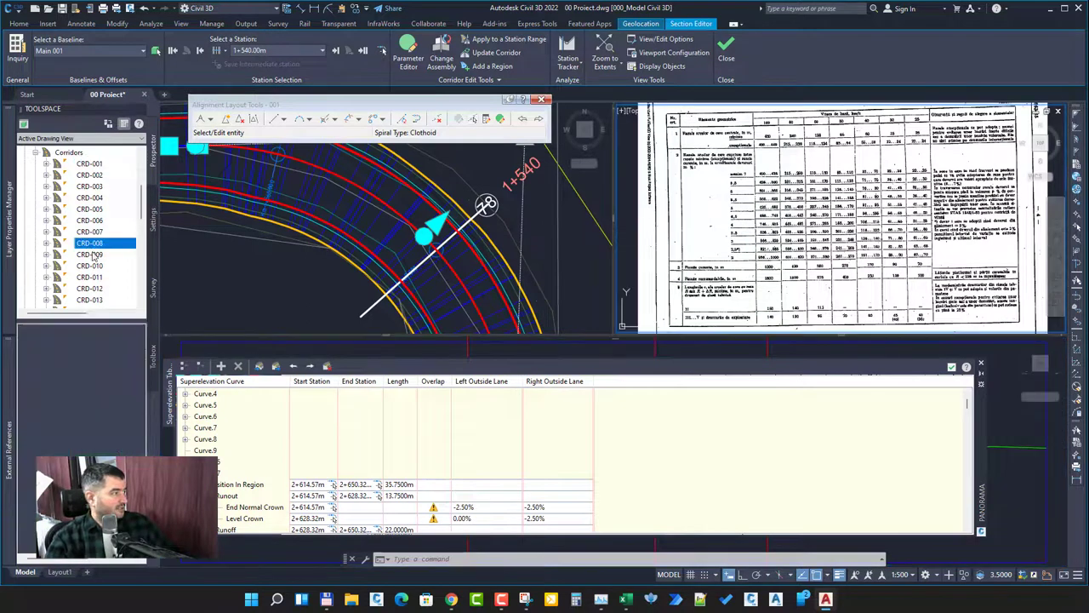
pyautogui.scroll(-5, 120, 266)
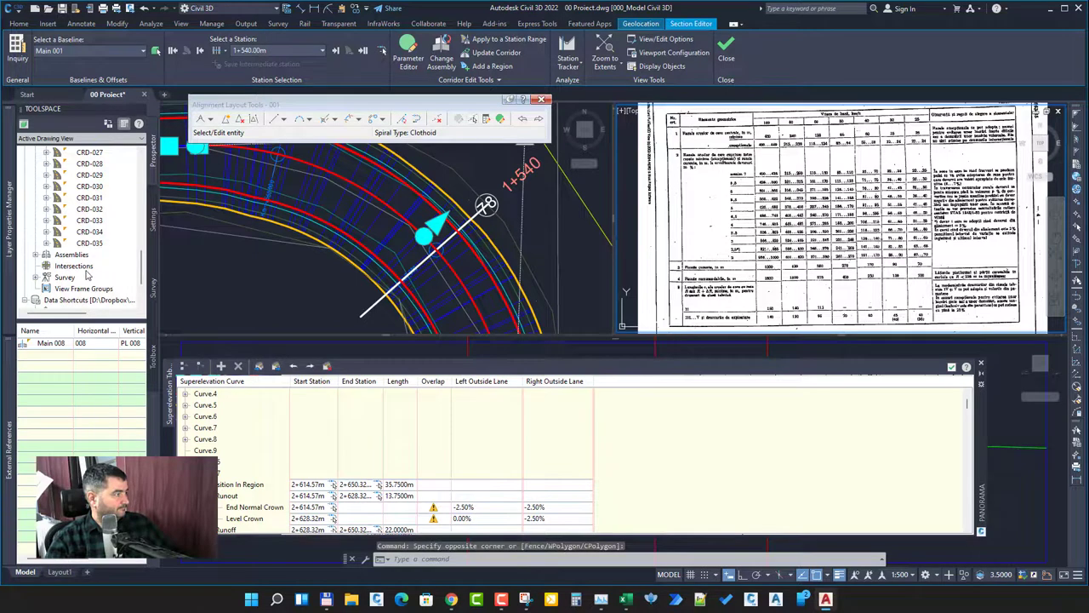
pyautogui.scroll(-2, 98, 262)
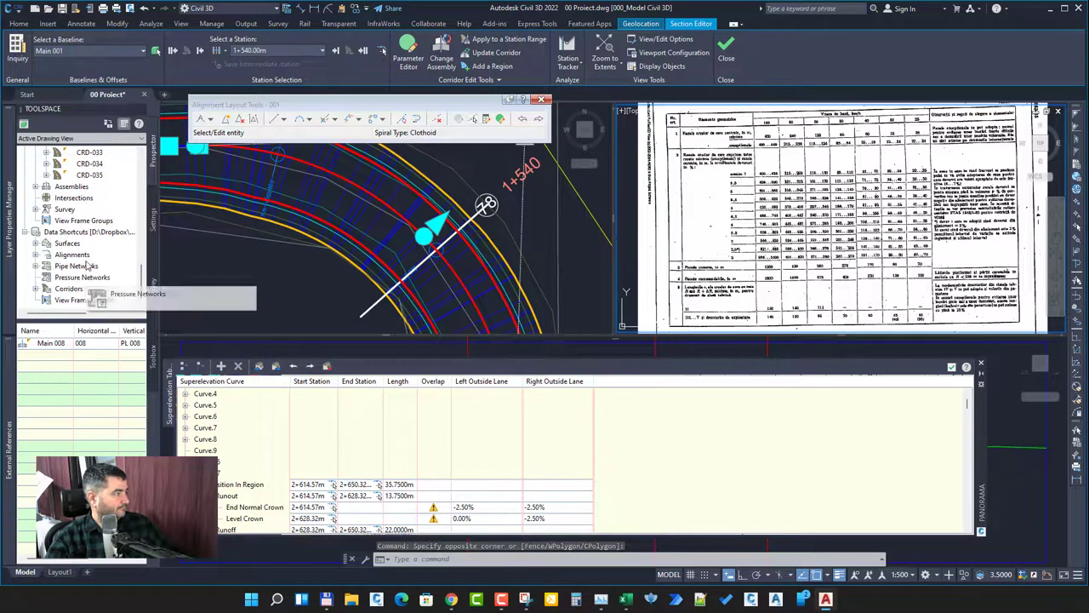
pyautogui.moveTo(86, 248); pyautogui.dragTo(85, 231)
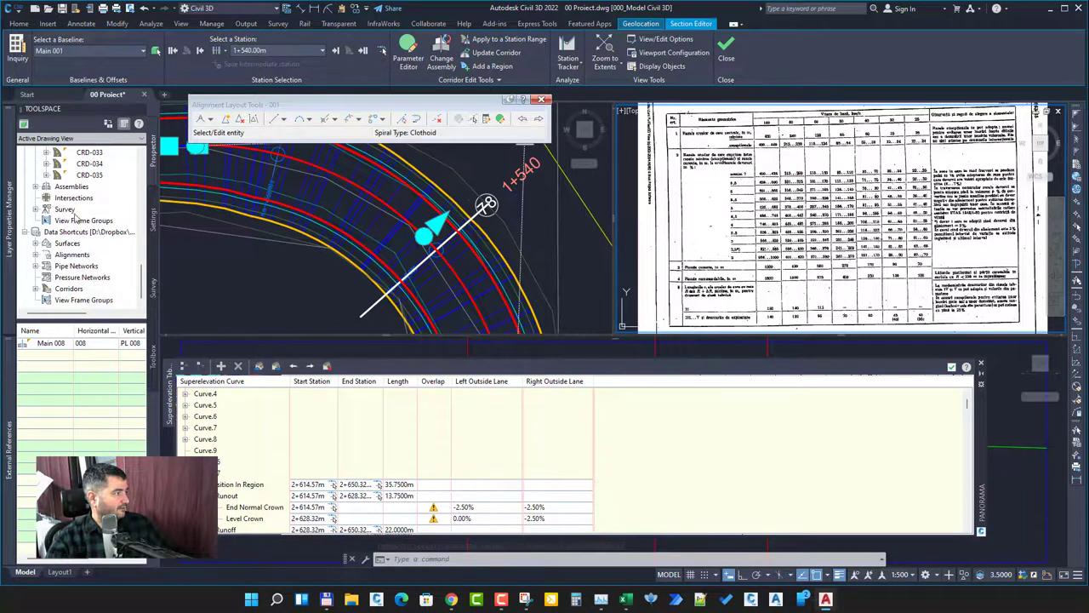
pyautogui.doubleClick(78, 187)
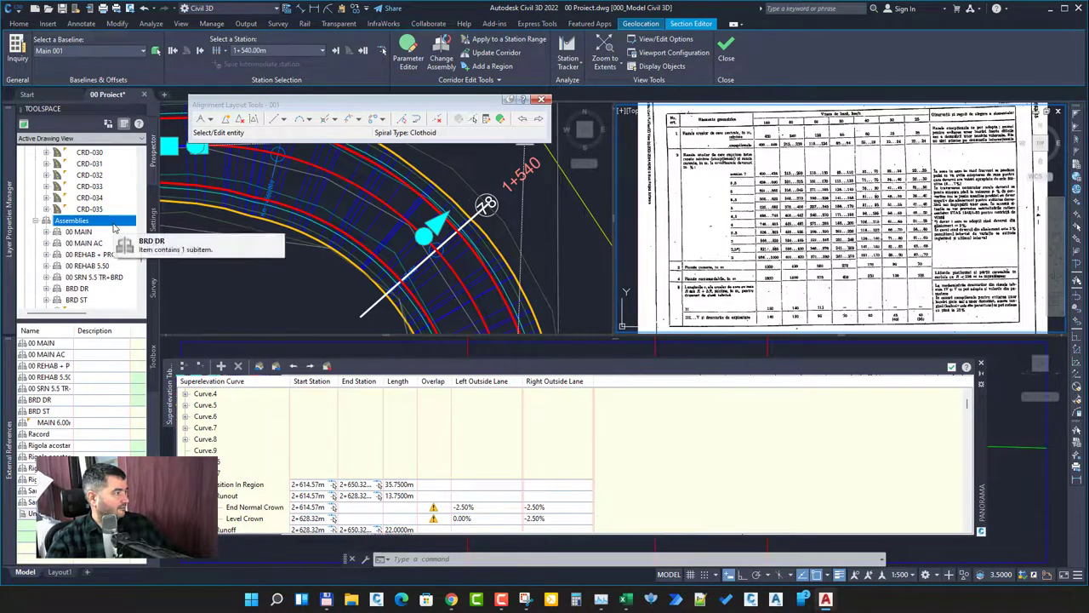
pyautogui.scroll(-1, 120, 232)
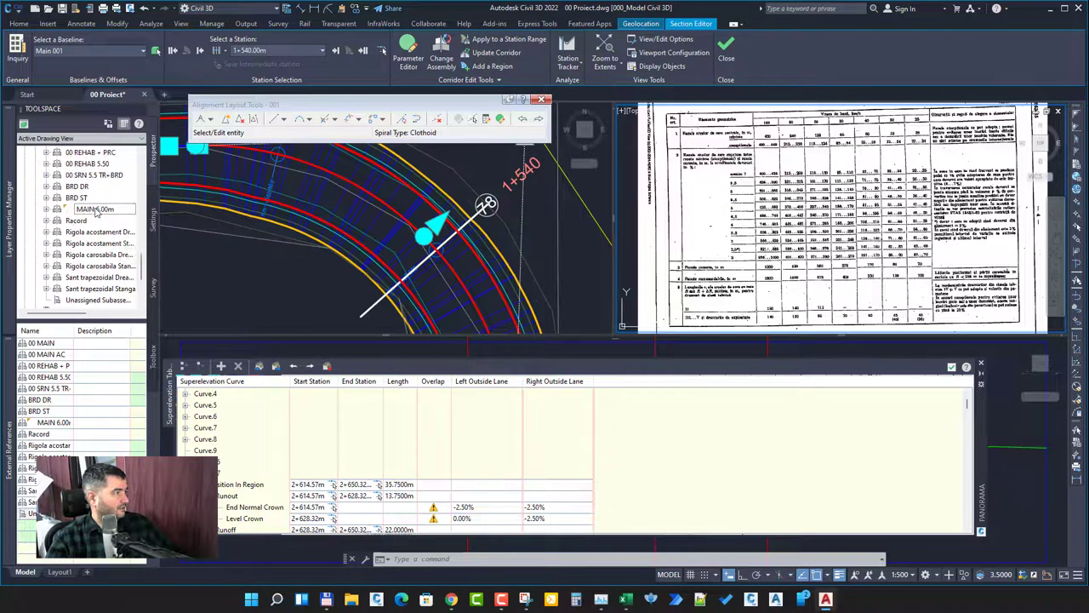
pyautogui.rightClick(107, 208)
pyautogui.click(142, 287)
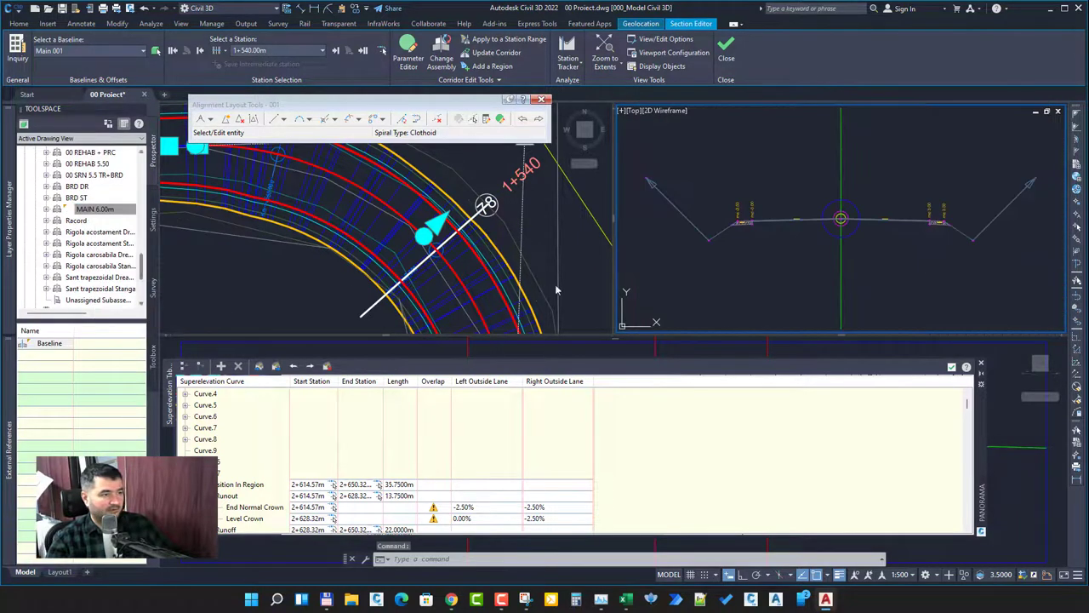
# Set the Use Superelevation parameter of the right-hand Strat1 lane subassembly in MAIN 6.00m to Right Outside Lane
pyautogui.click(907, 247)
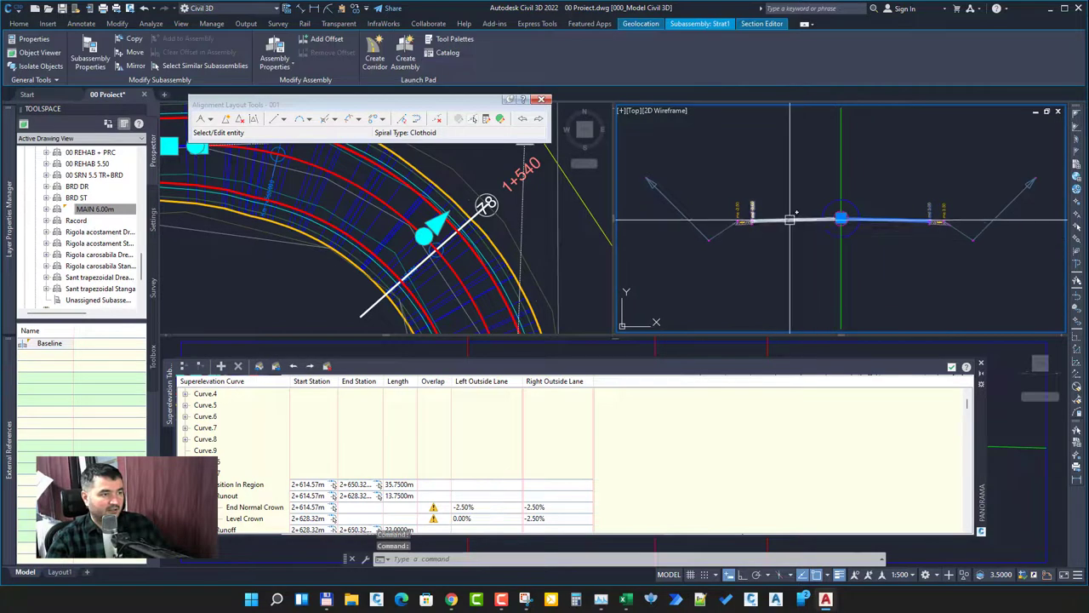
pyautogui.hotkey('ctrl', '1')
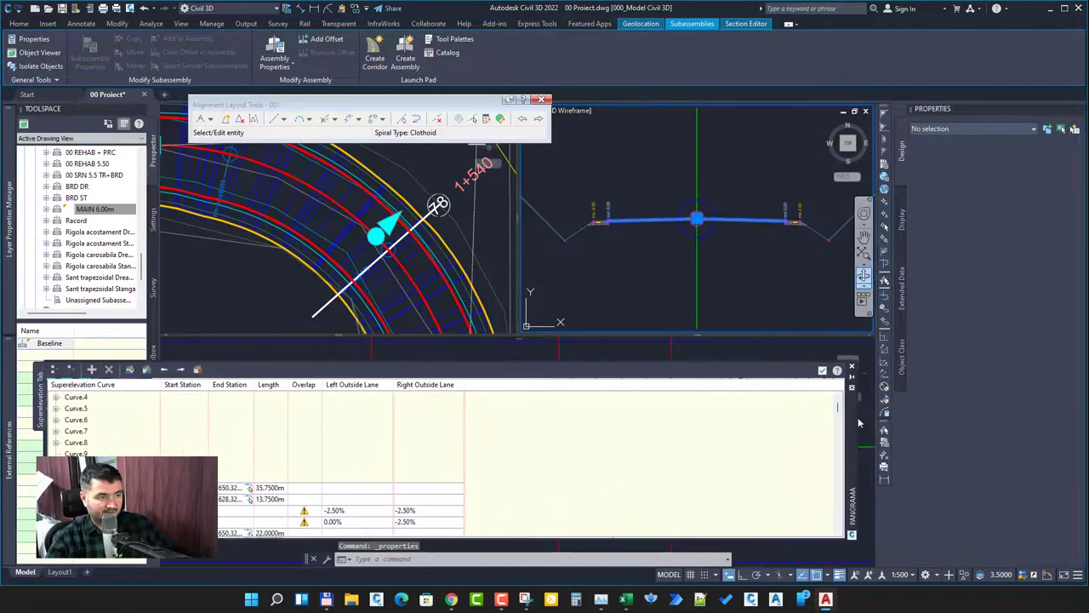
pyautogui.keyDown('shift'); pyautogui.click(648, 220); pyautogui.keyUp('shift')
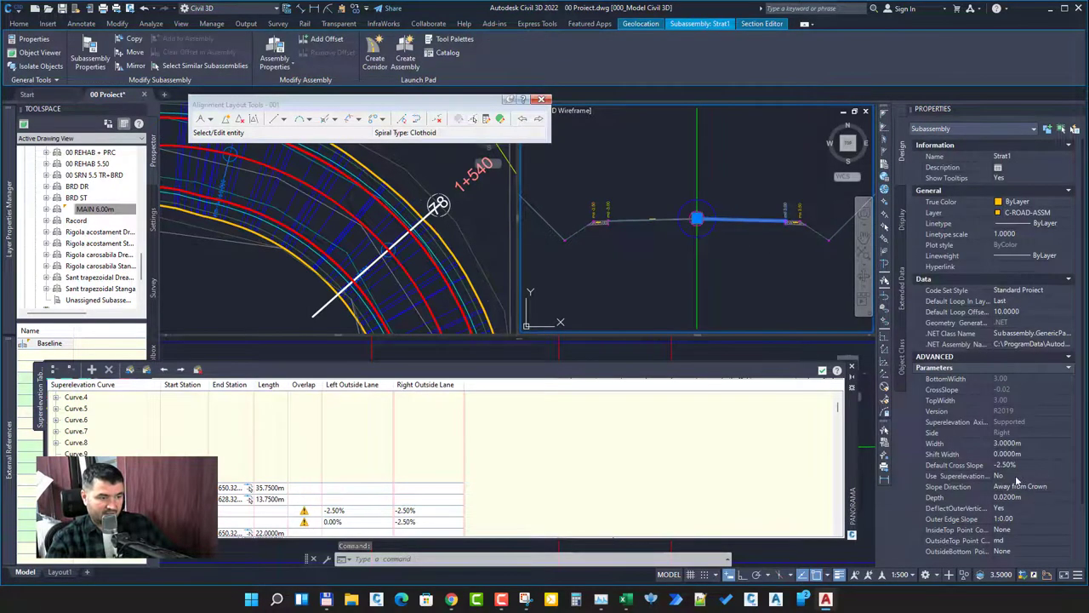
pyautogui.click(1032, 477)
pyautogui.click(1039, 477)
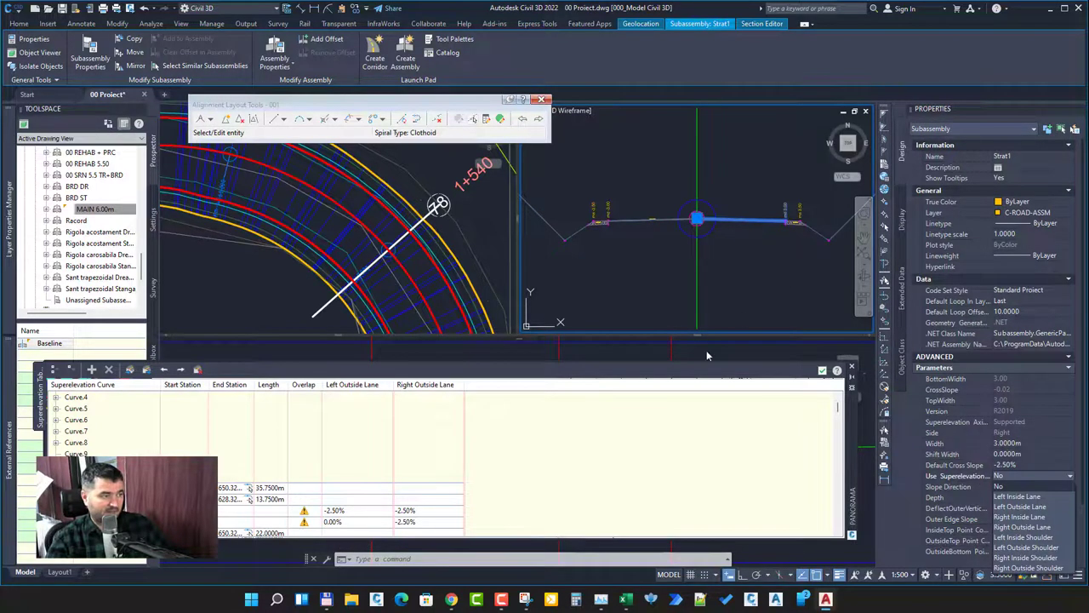
pyautogui.click(634, 421)
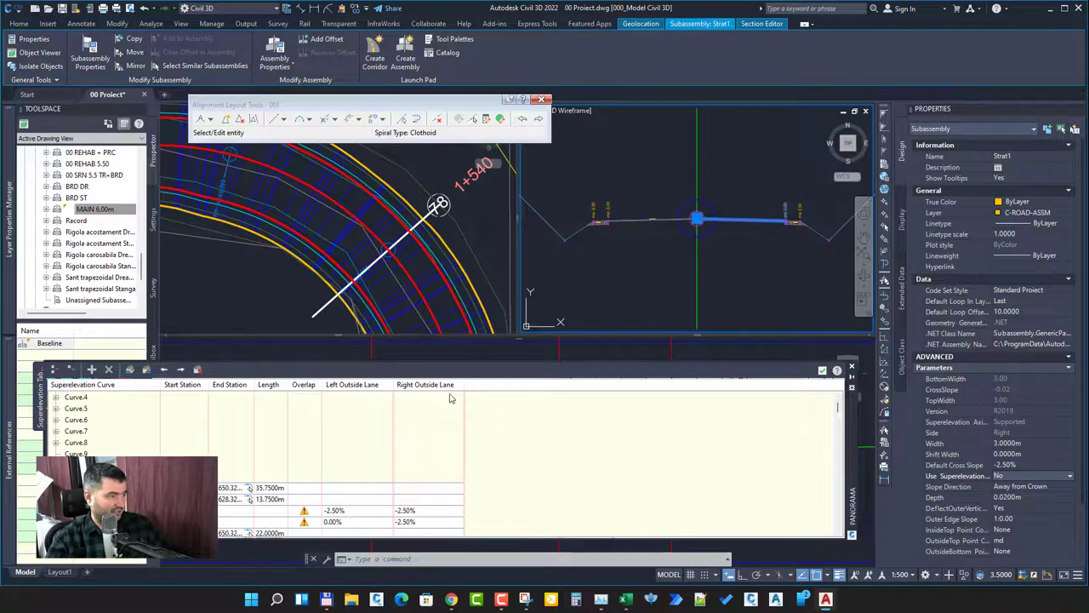
pyautogui.click(1035, 476)
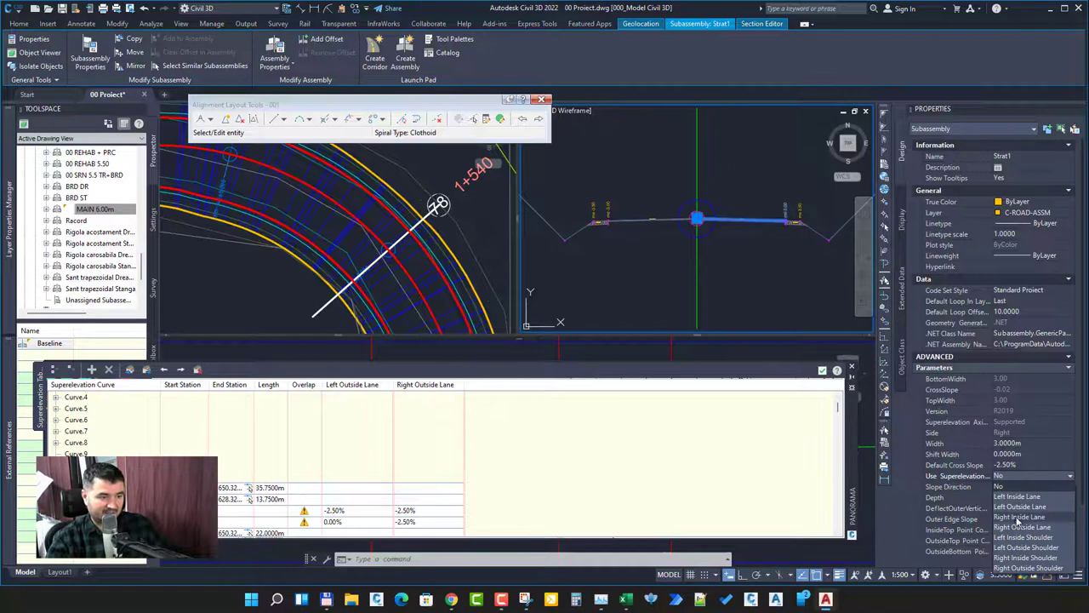
pyautogui.click(1042, 529)
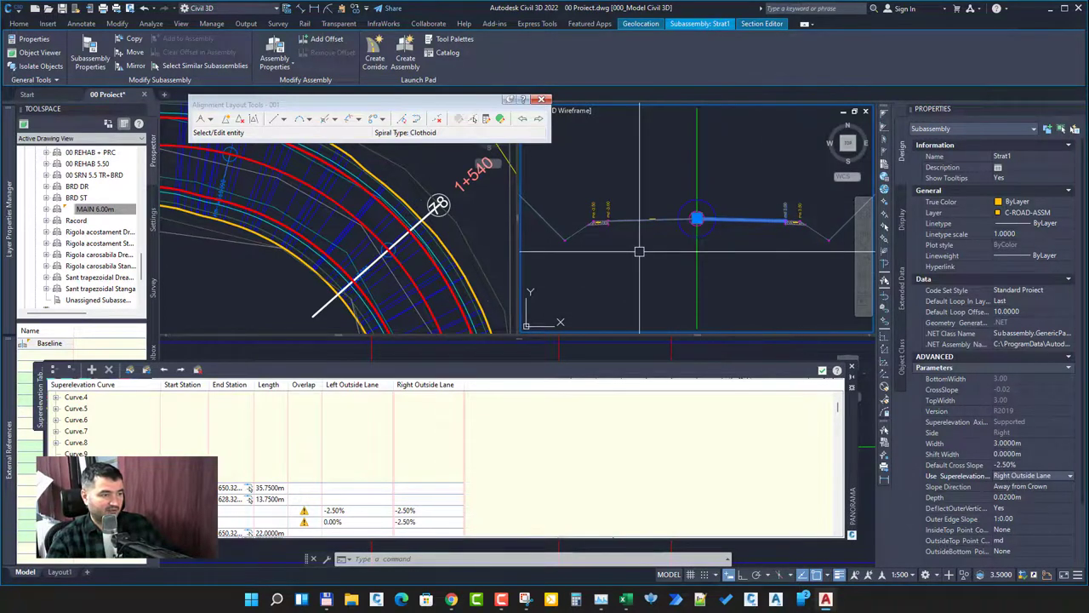
# Set the Use Superelevation parameter of the left-hand Strat1 lane subassembly to Left Outside Lane
pyautogui.press('Escape')
pyautogui.click(636, 225)
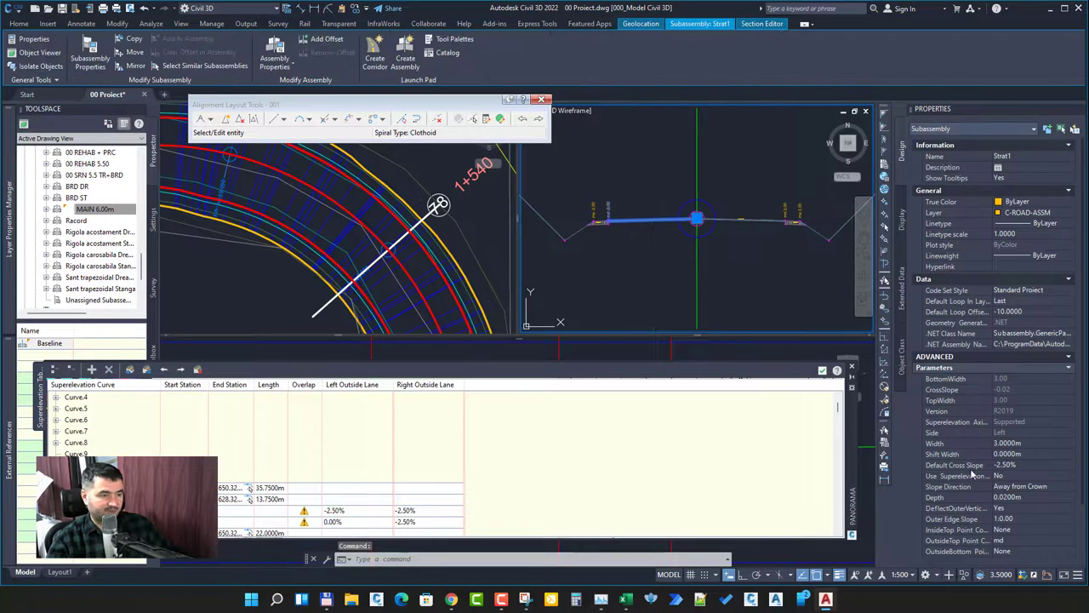
pyautogui.click(1033, 476)
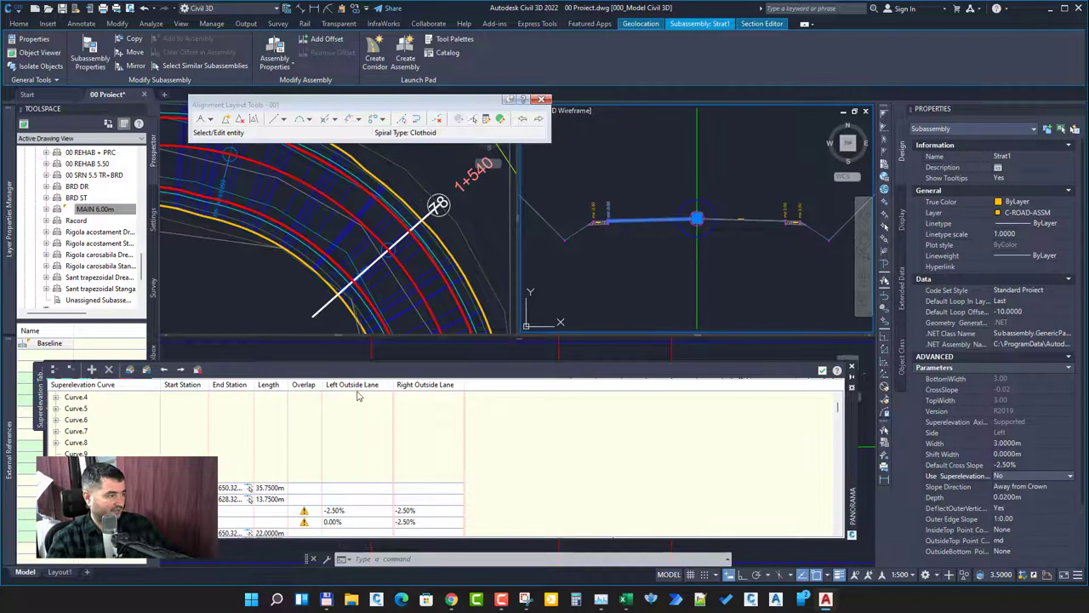
pyautogui.click(1055, 479)
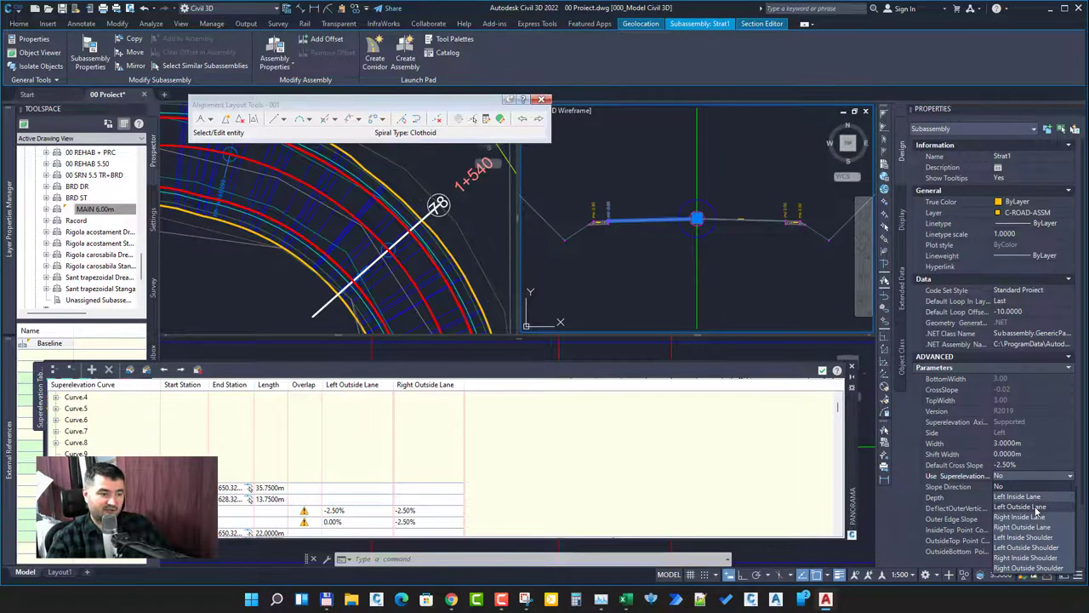
pyautogui.click(1030, 508)
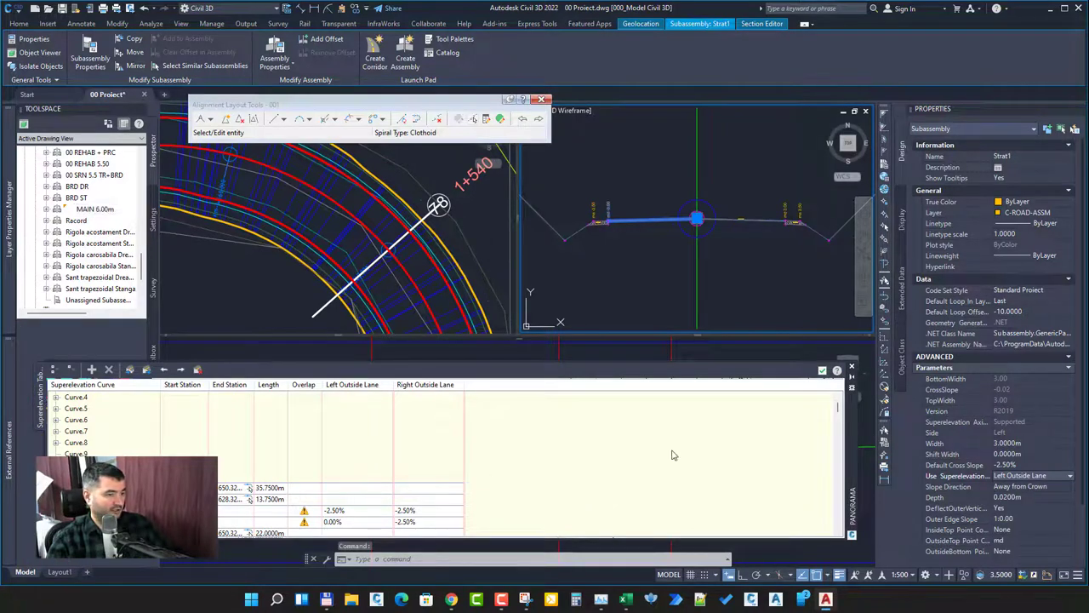
# Move the superelevation table clear of the section view and rebuild corridor CRD-001
pyautogui.moveTo(856, 431); pyautogui.dragTo(964, 220)
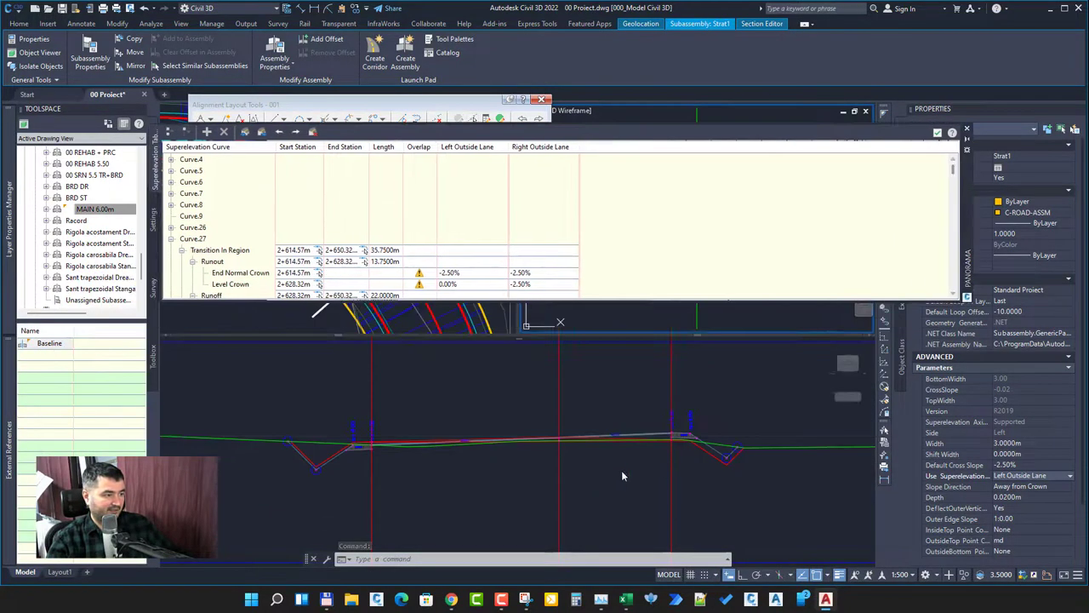
pyautogui.click(83, 211)
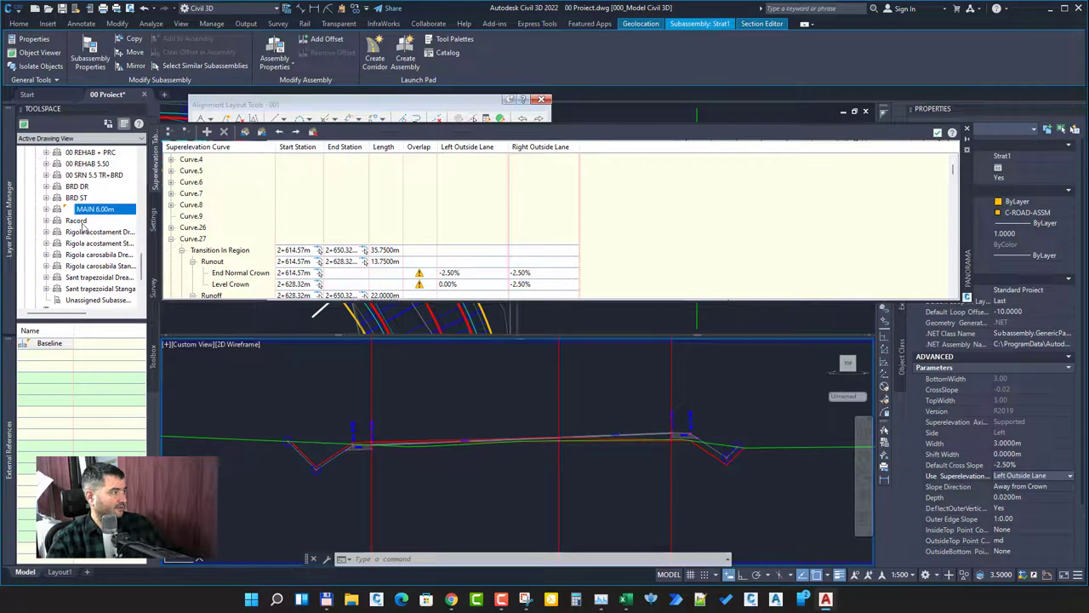
pyautogui.scroll(10, 89, 247)
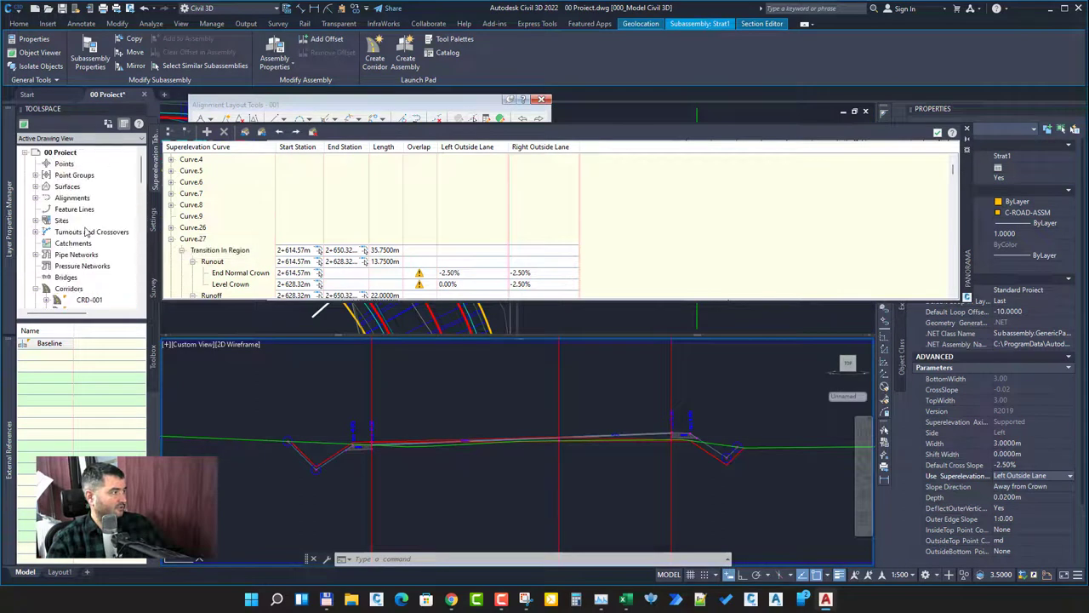
pyautogui.rightClick(101, 265)
pyautogui.click(130, 301)
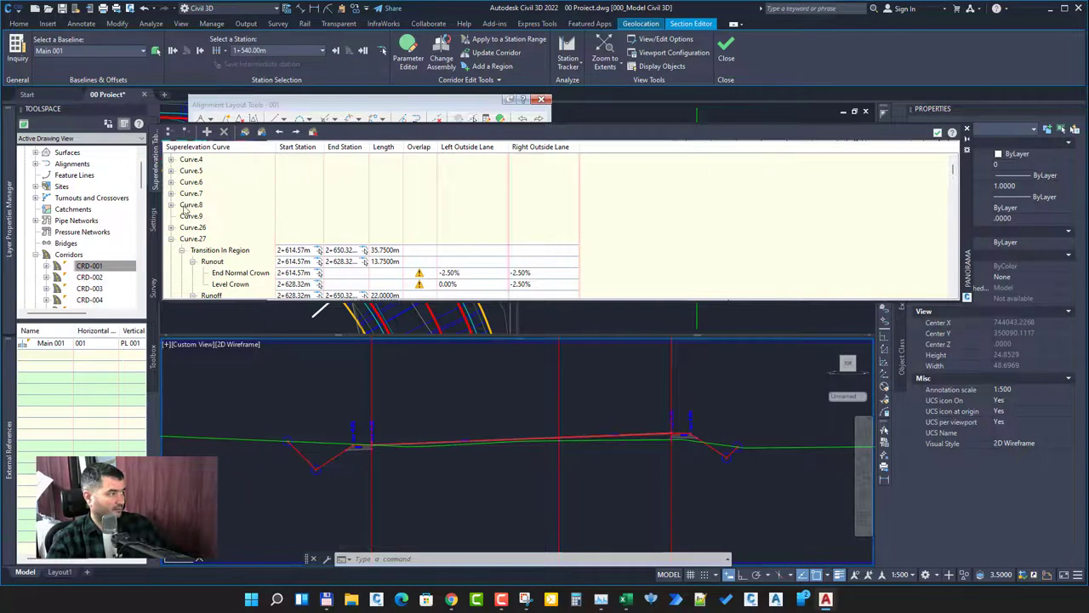
# Uncover the plan view and expand Curve.6 in the superelevation table to review its transition stations and lane slopes
pyautogui.moveTo(970, 225); pyautogui.dragTo(995, 378)
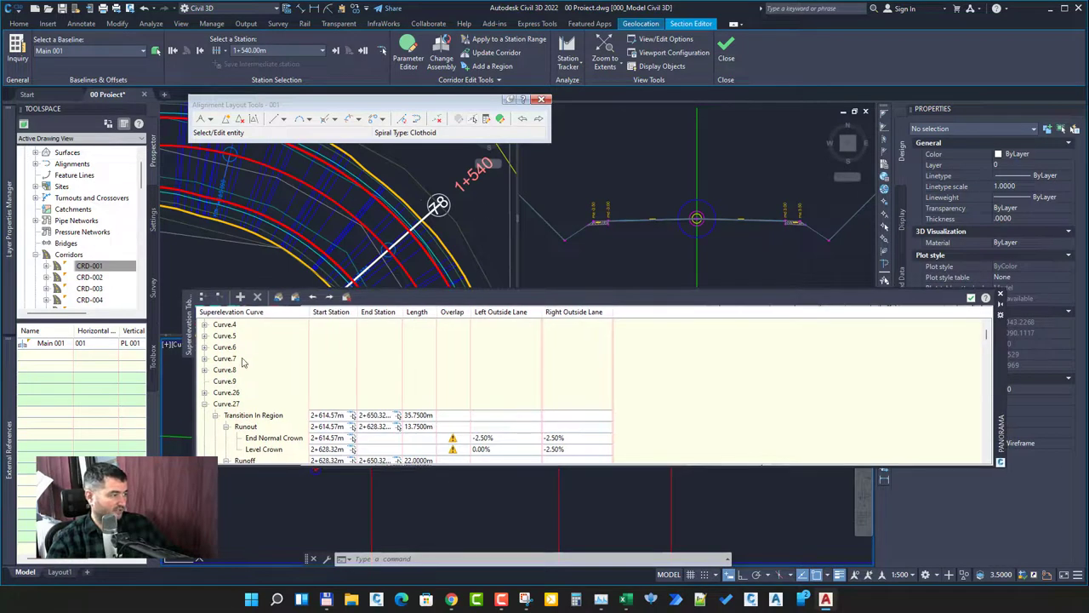
pyautogui.click(204, 347)
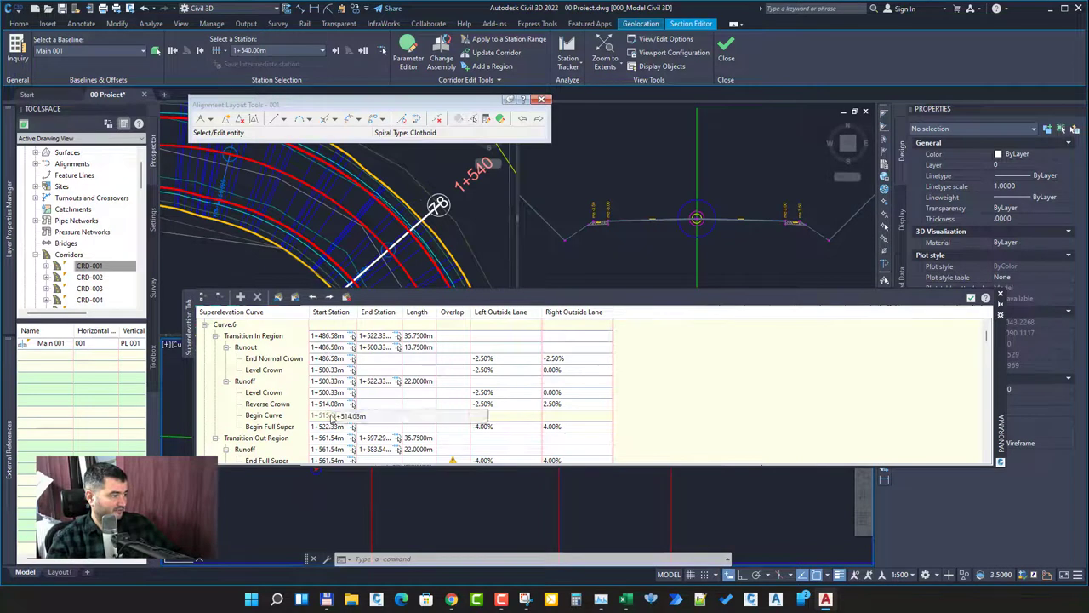
pyautogui.scroll(-1, 338, 416)
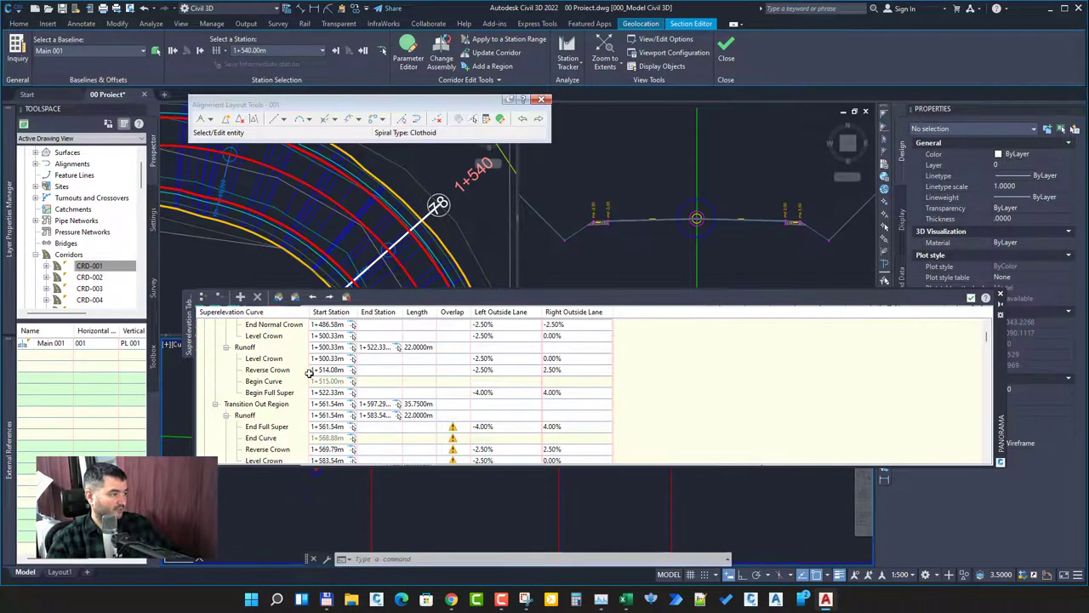
pyautogui.scroll(1, 287, 382)
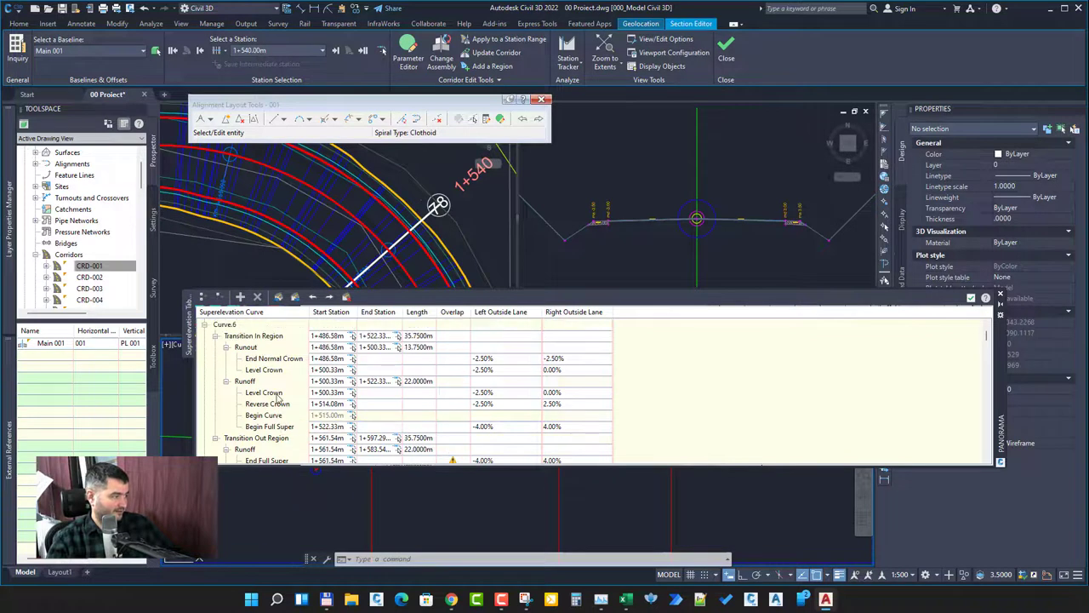
# Examine the Runout, Runoff, End Normal Crown and Level Crown entries of Curve.6's Transition In Region, and collapse the curve
pyautogui.click(264, 337)
pyautogui.click(264, 349)
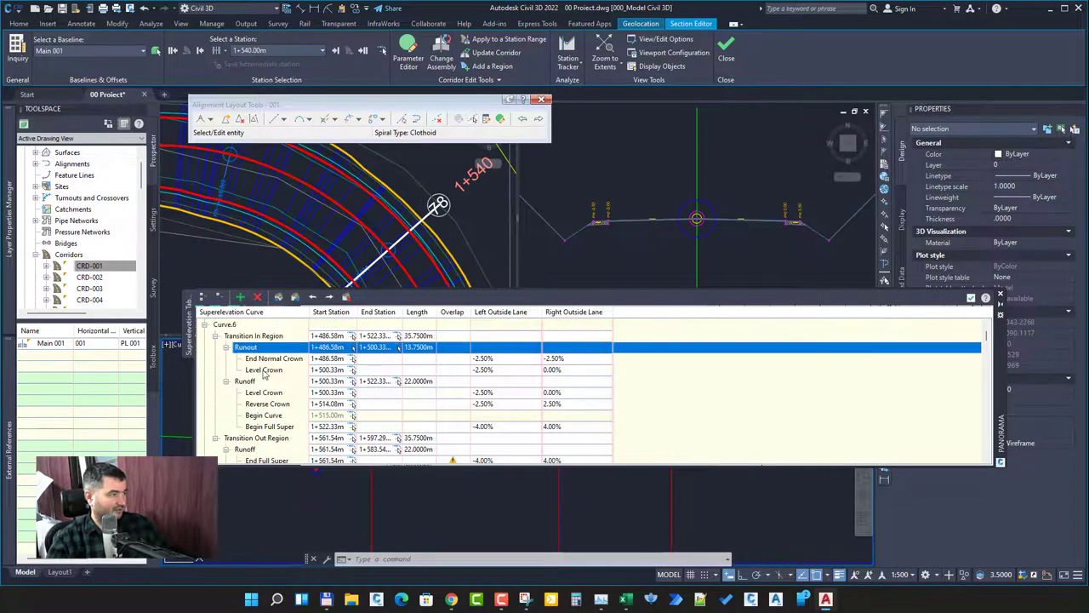
pyautogui.click(264, 371)
pyautogui.click(260, 337)
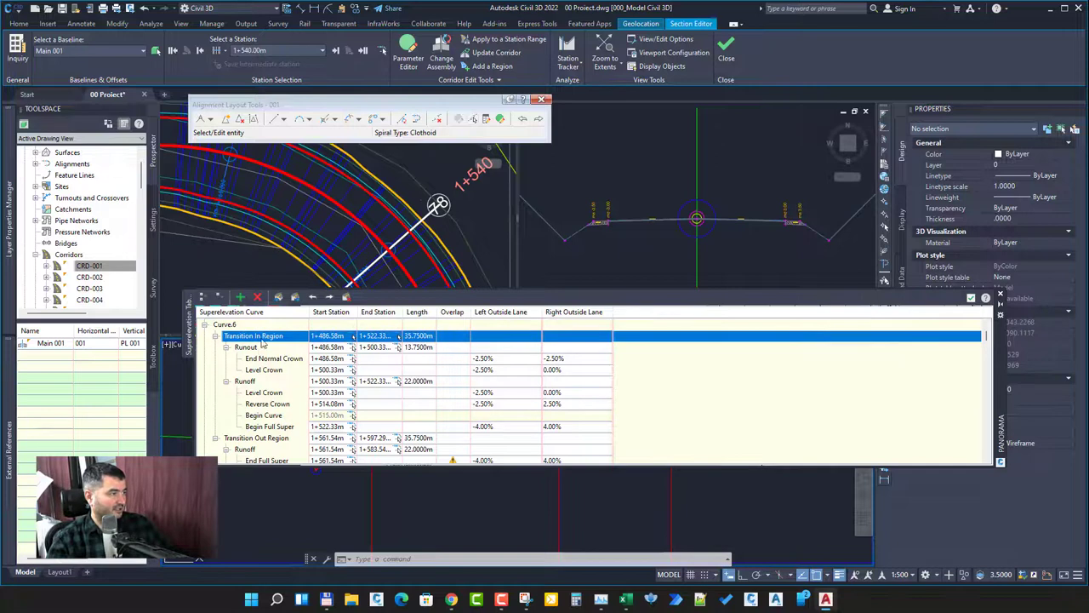
pyautogui.click(257, 349)
pyautogui.click(260, 381)
pyautogui.click(259, 349)
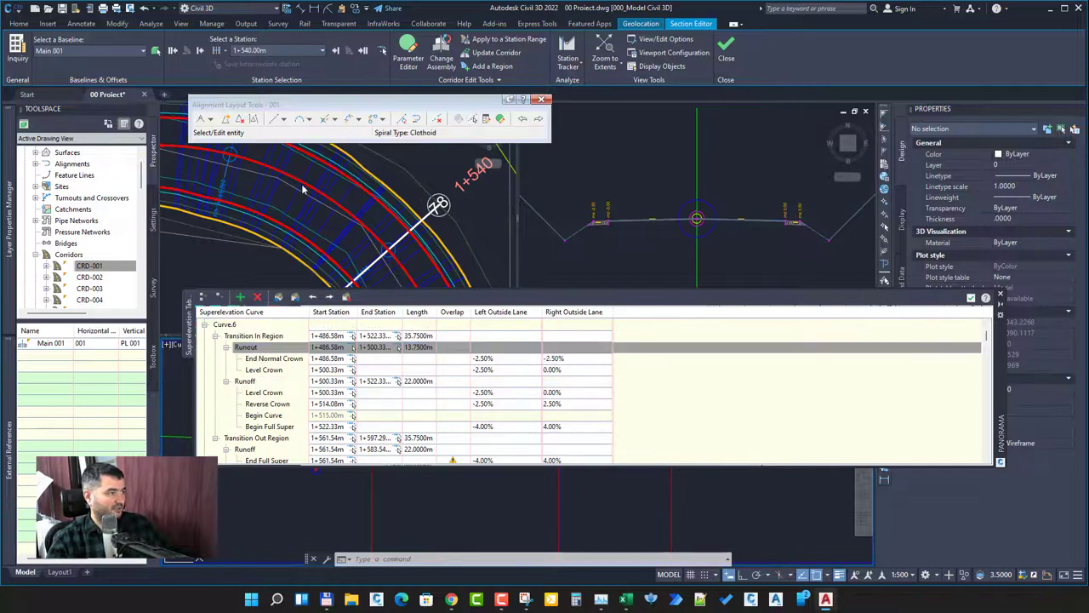
pyautogui.click(280, 348)
pyautogui.click(273, 361)
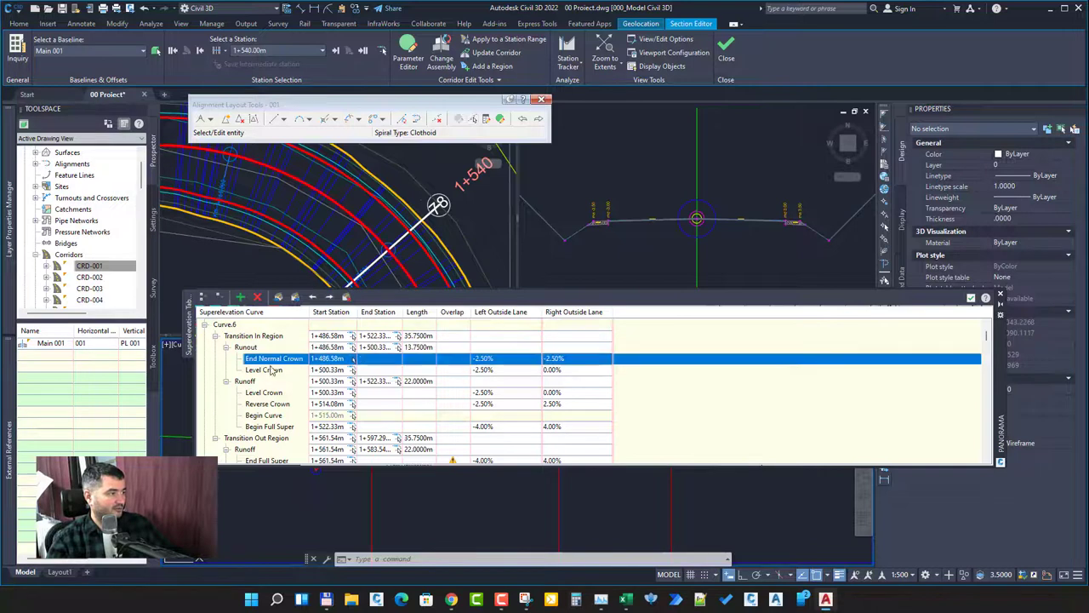
pyautogui.click(270, 371)
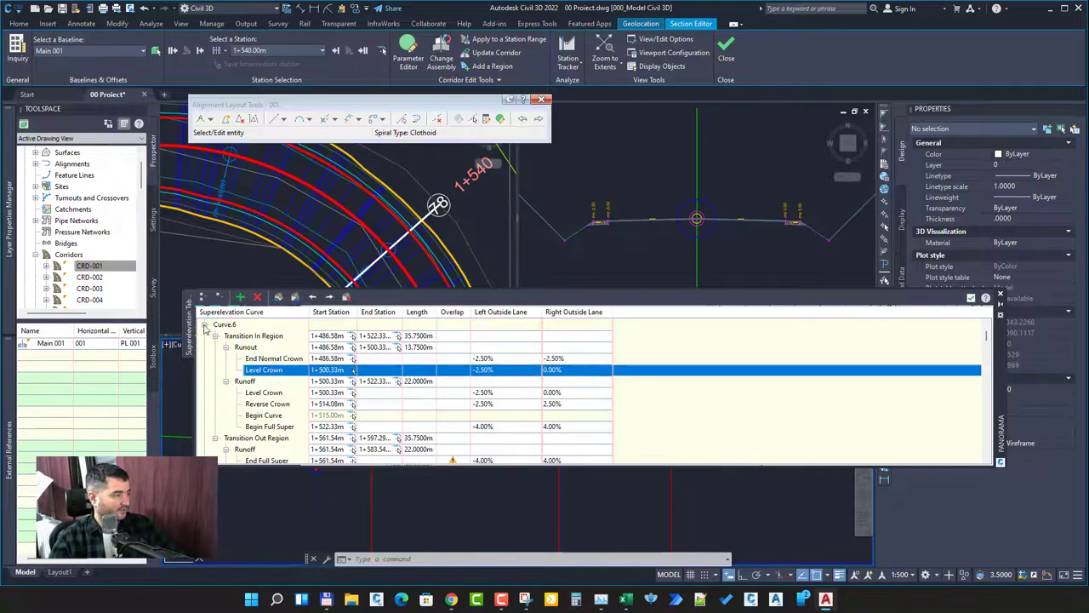
pyautogui.click(205, 325)
pyautogui.scroll(-4, 205, 330)
pyautogui.scroll(4, 205, 329)
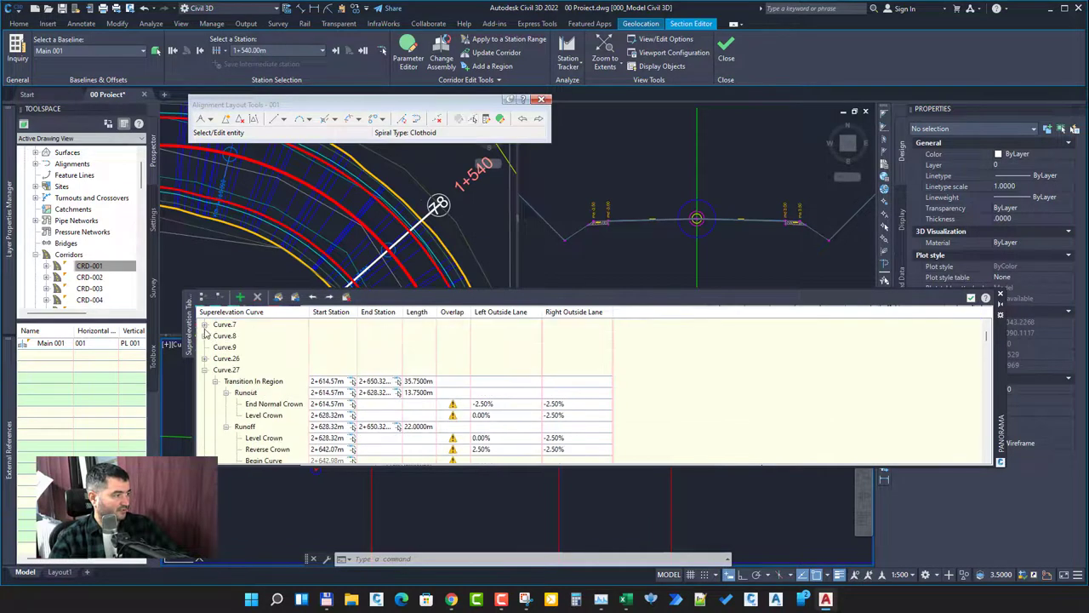
# Expand Curve.6 in the superelevation table and examine its Transition In Region, Runout and End Normal Crown rows
pyautogui.click(205, 336)
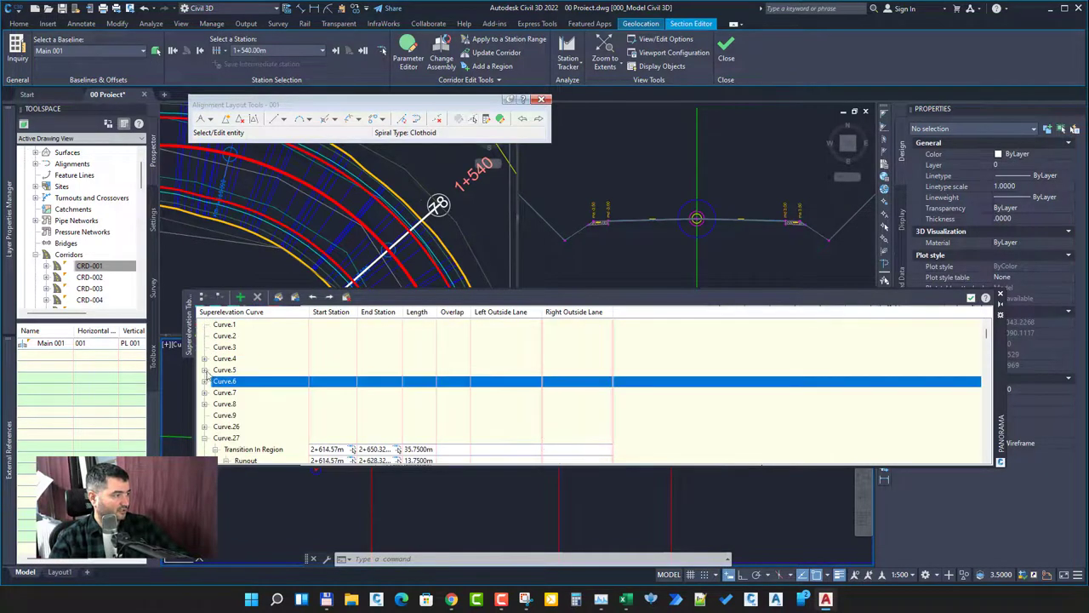
pyautogui.click(205, 382)
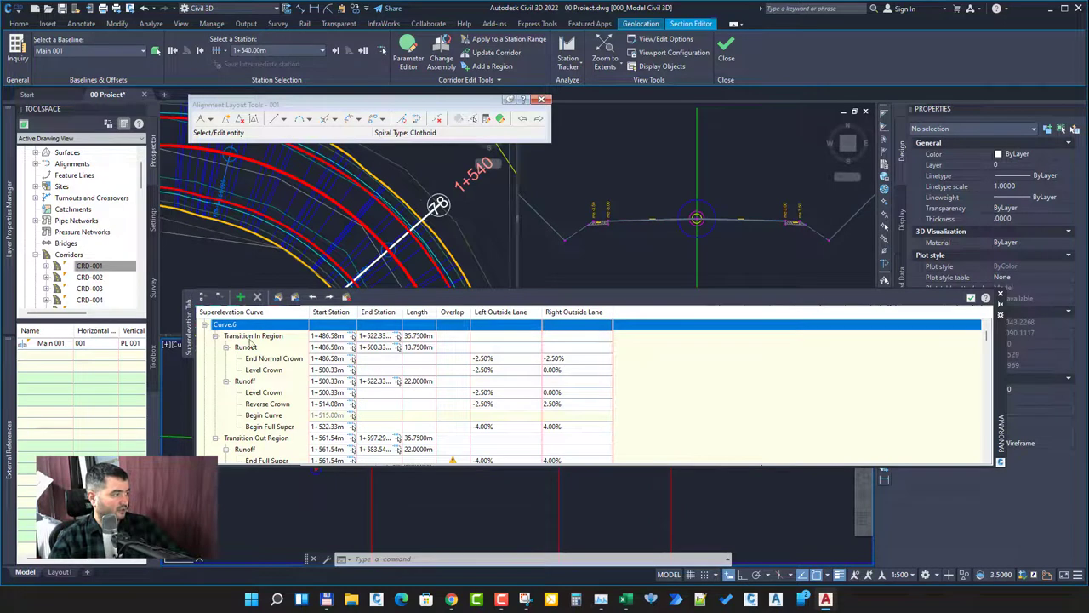
pyautogui.click(248, 336)
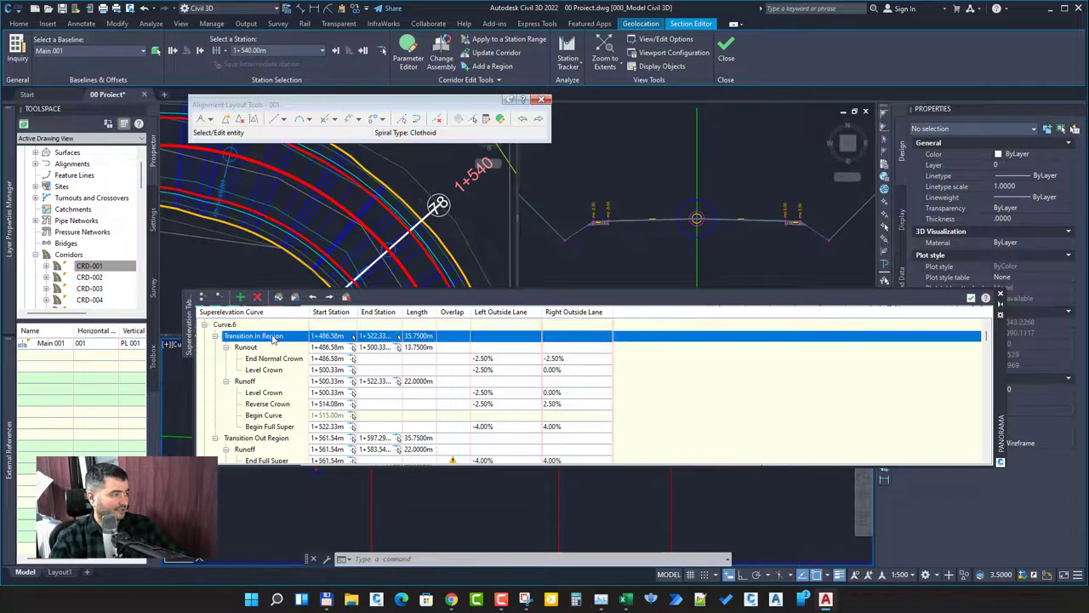
pyautogui.press('Down')
pyautogui.press('Down')
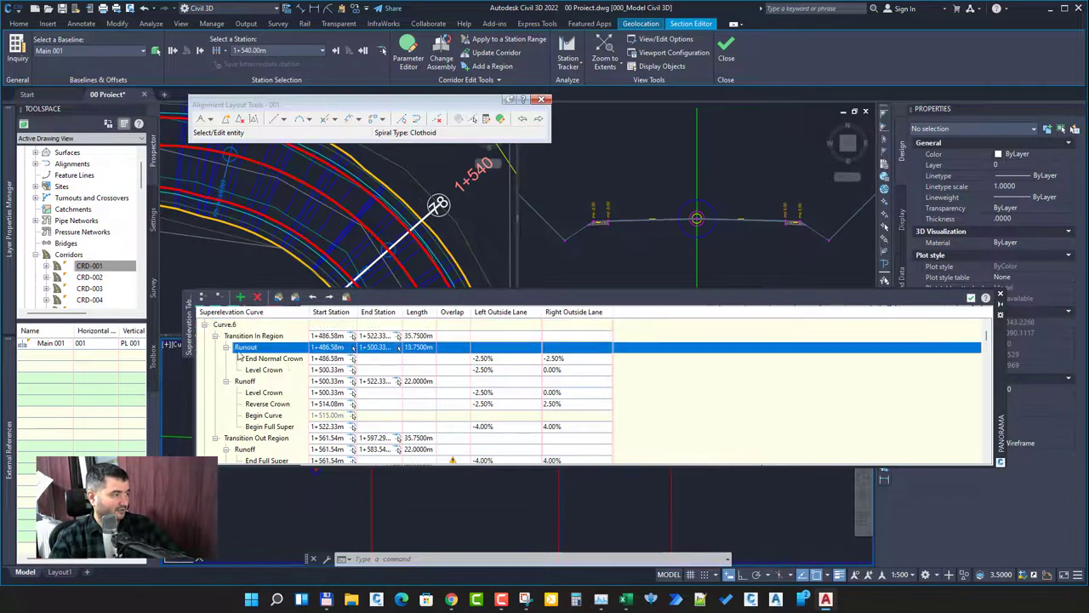
pyautogui.press('Down')
pyautogui.press('Up')
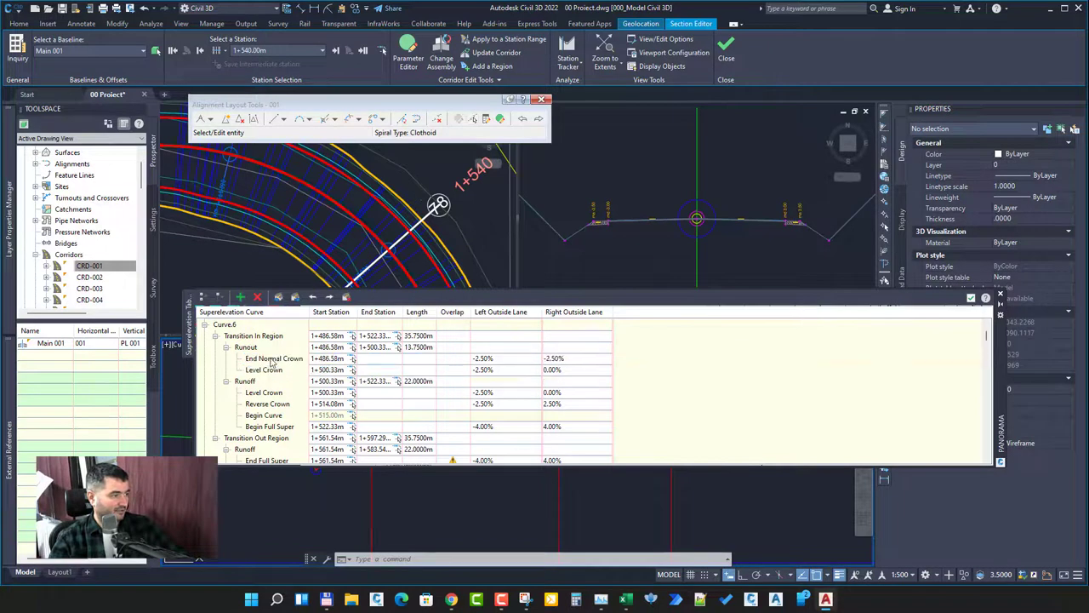
pyautogui.press('Down')
pyautogui.press('Up')
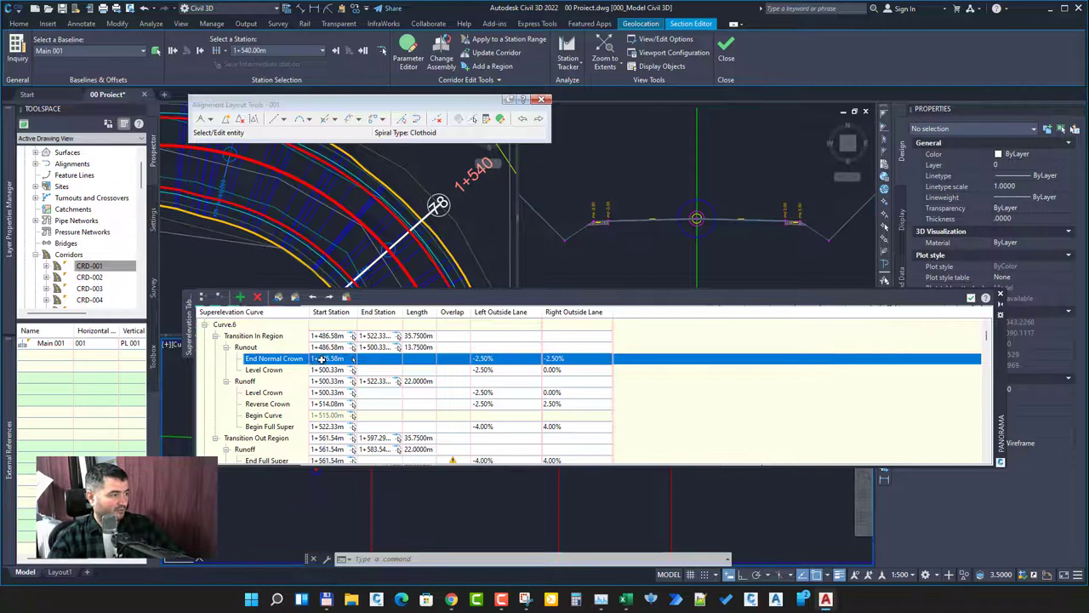
# Find the curve's start in the plan view and compare it with Curve.6's Reverse Crown, Begin Full Super and End Full Super rows
pyautogui.scroll(-5, 327, 212)
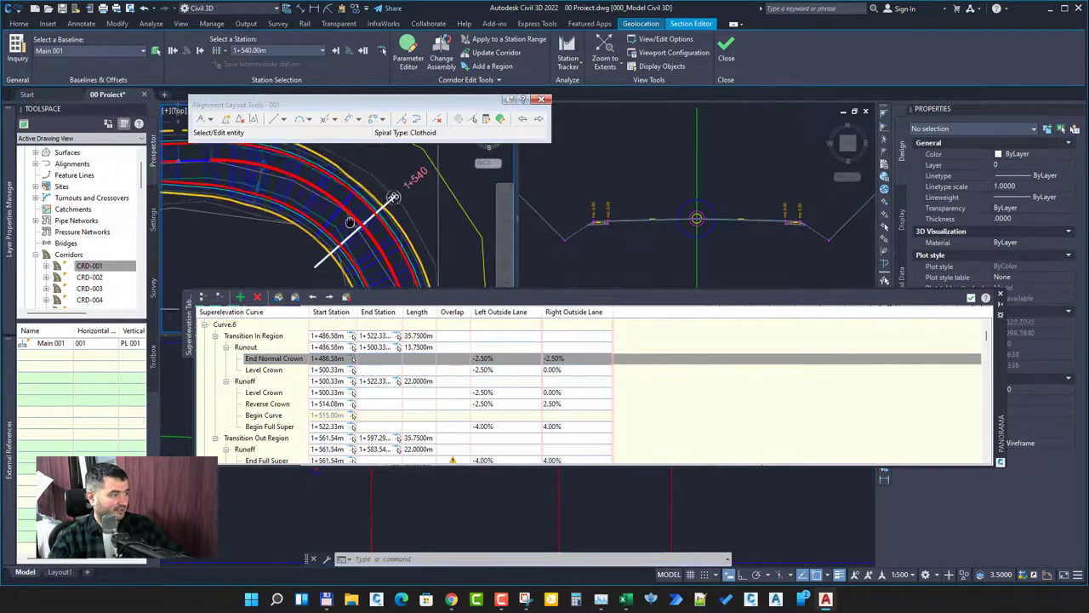
pyautogui.scroll(3, 341, 223)
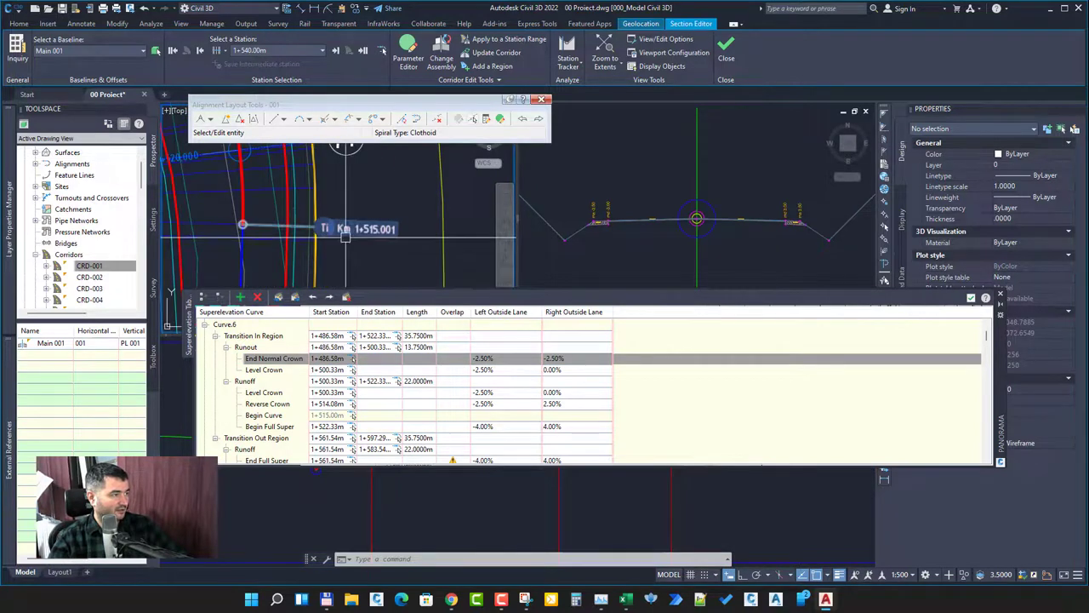
pyautogui.moveTo(353, 239); pyautogui.dragTo(404, 237, button='middle')
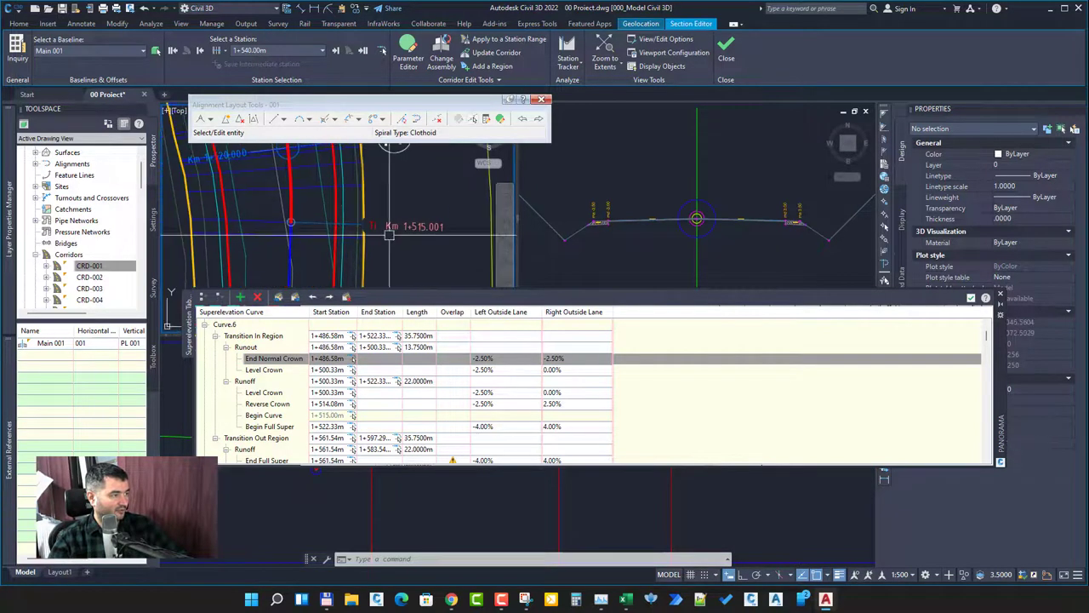
pyautogui.click(314, 404)
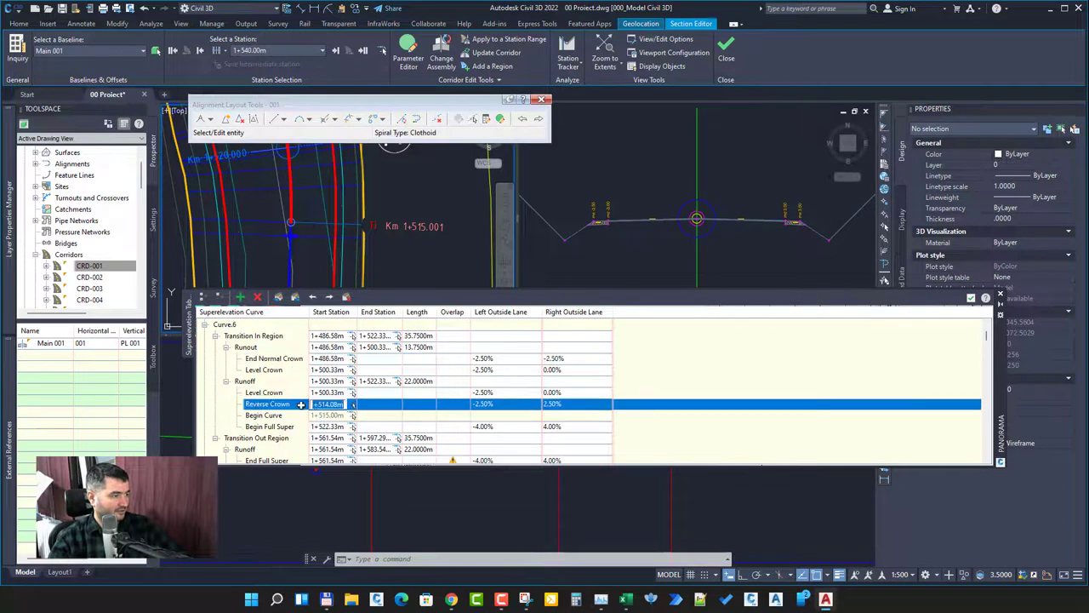
pyautogui.click(283, 405)
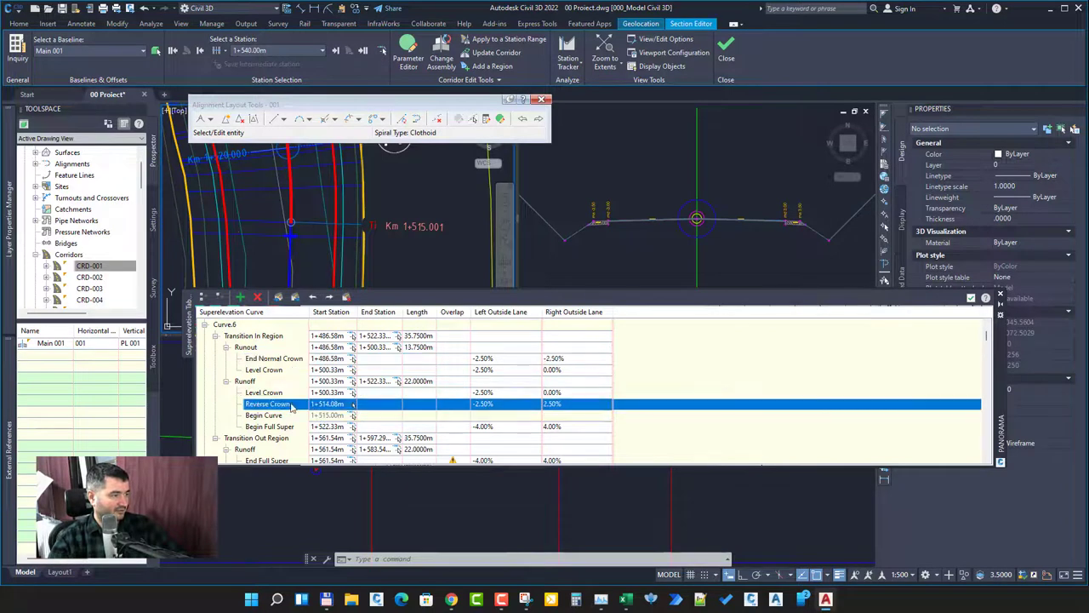
pyautogui.scroll(-1, 468, 408)
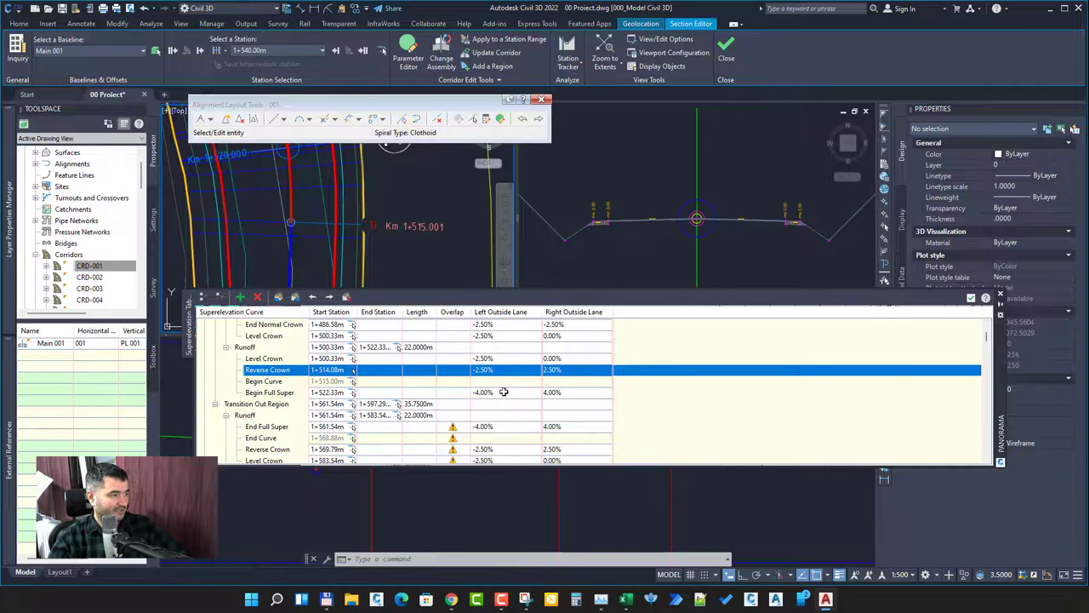
pyautogui.click(504, 391)
pyautogui.click(507, 425)
pyautogui.click(368, 414)
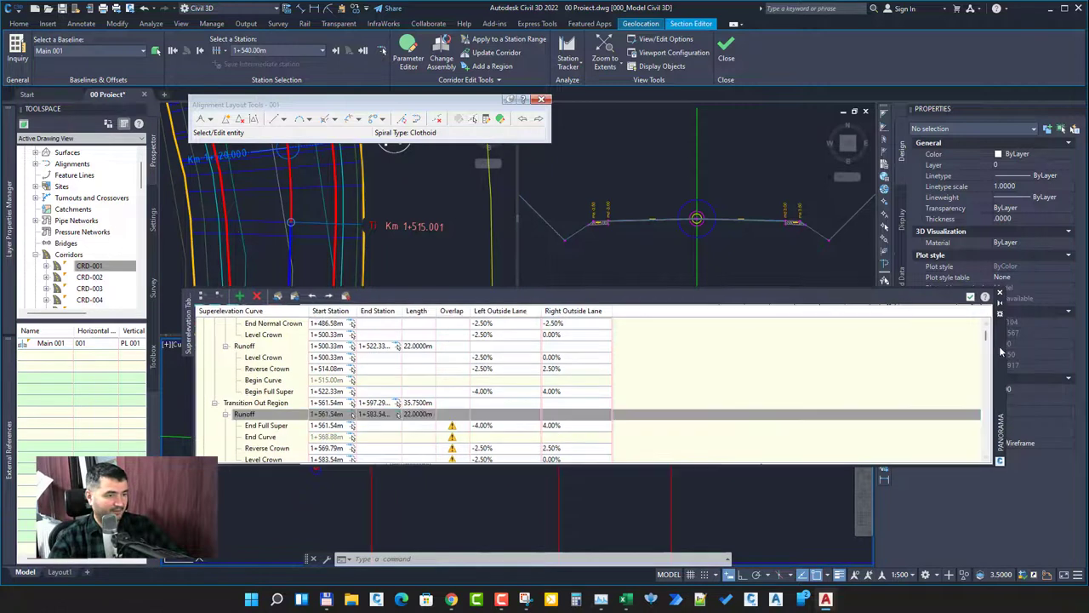
# Move the superelevation table off the corridor section view and frame the full cross section
pyautogui.moveTo(1004, 361); pyautogui.dragTo(992, 218)
pyautogui.scroll(5, 511, 433)
pyautogui.scroll(3, 476, 440)
pyautogui.scroll(-3, 476, 441)
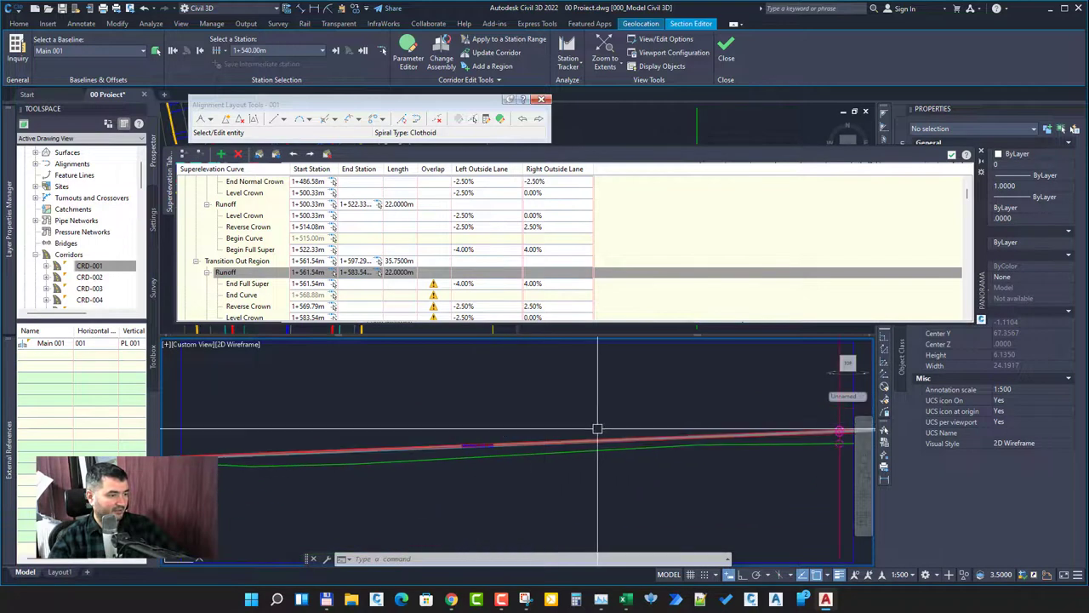
pyautogui.scroll(-3, 462, 446)
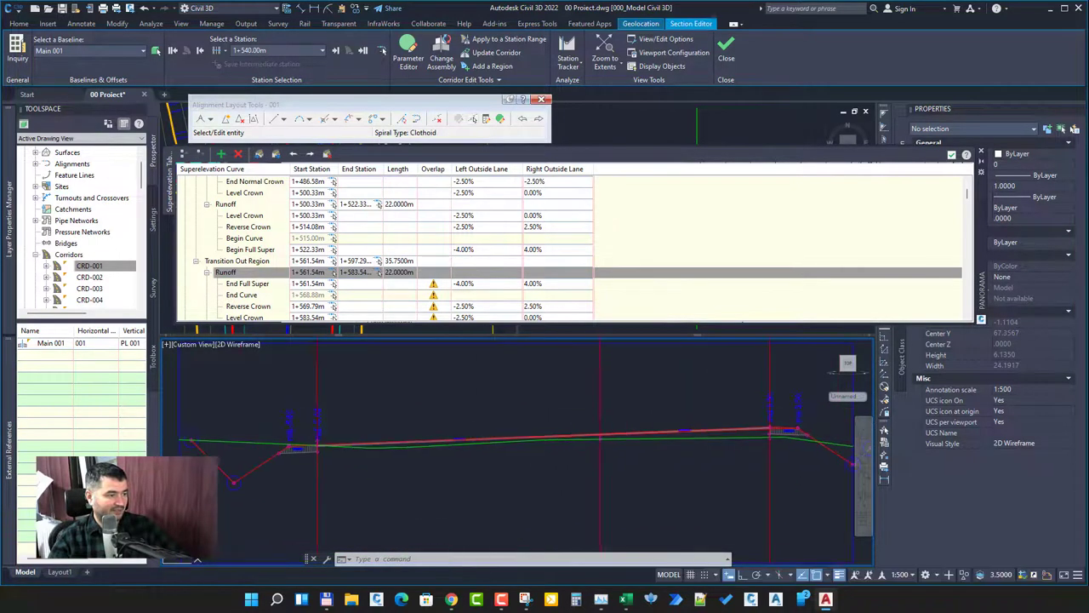
# Select corridor CRD-001 in the section view and inspect its code set style property
pyautogui.click(625, 471)
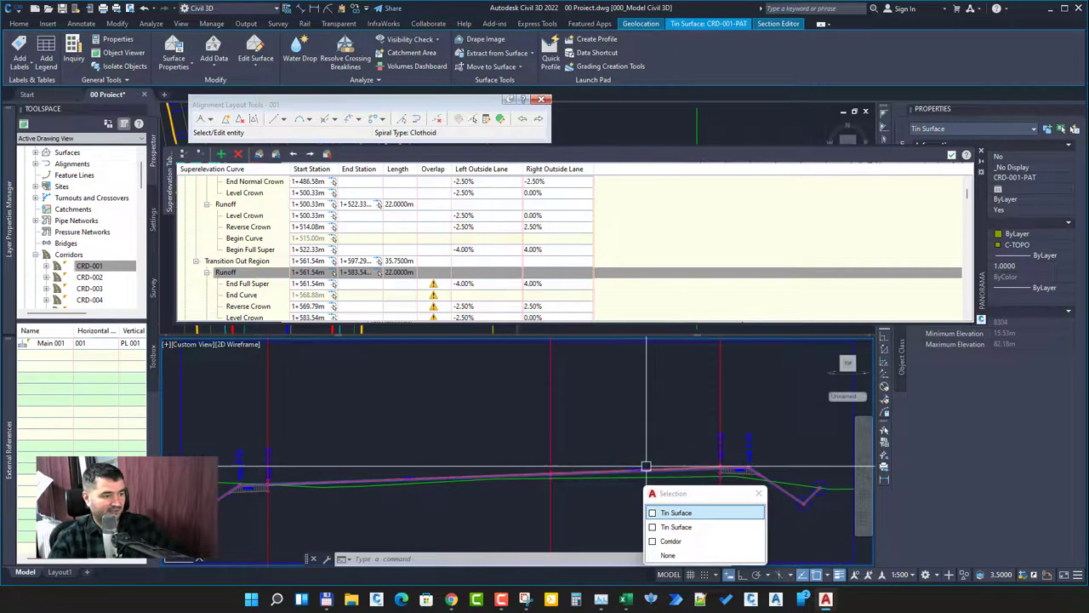
pyautogui.click(688, 542)
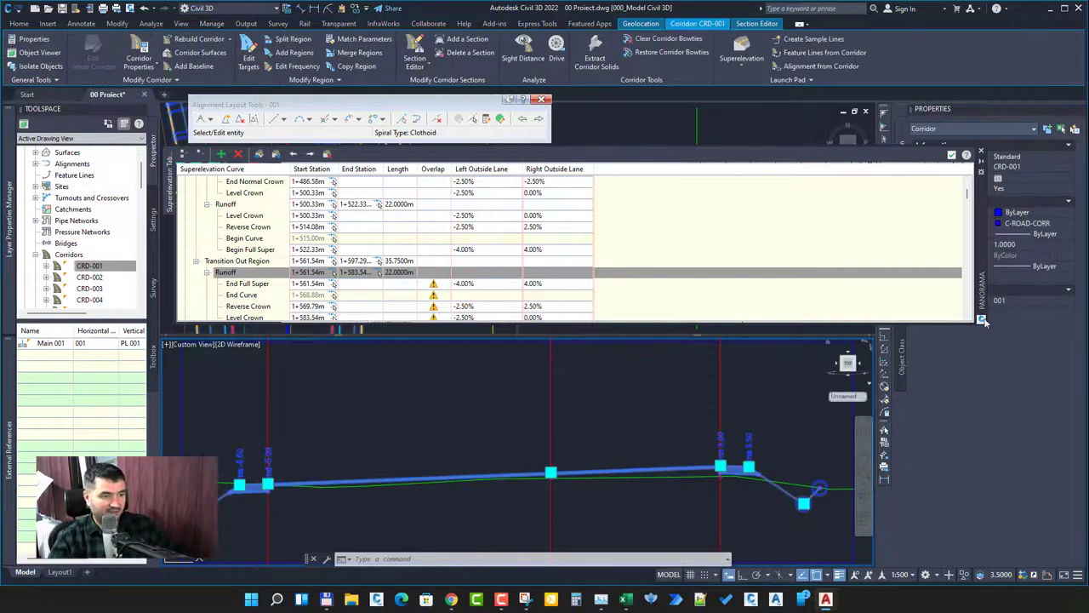
pyautogui.click(1029, 301)
pyautogui.click(1031, 351)
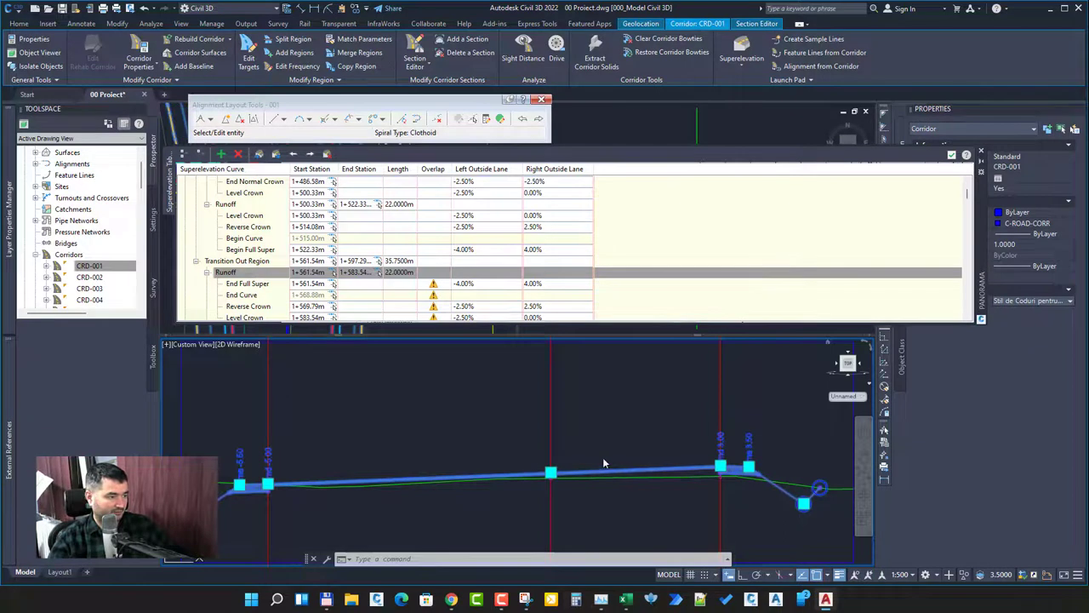
pyautogui.click(627, 420)
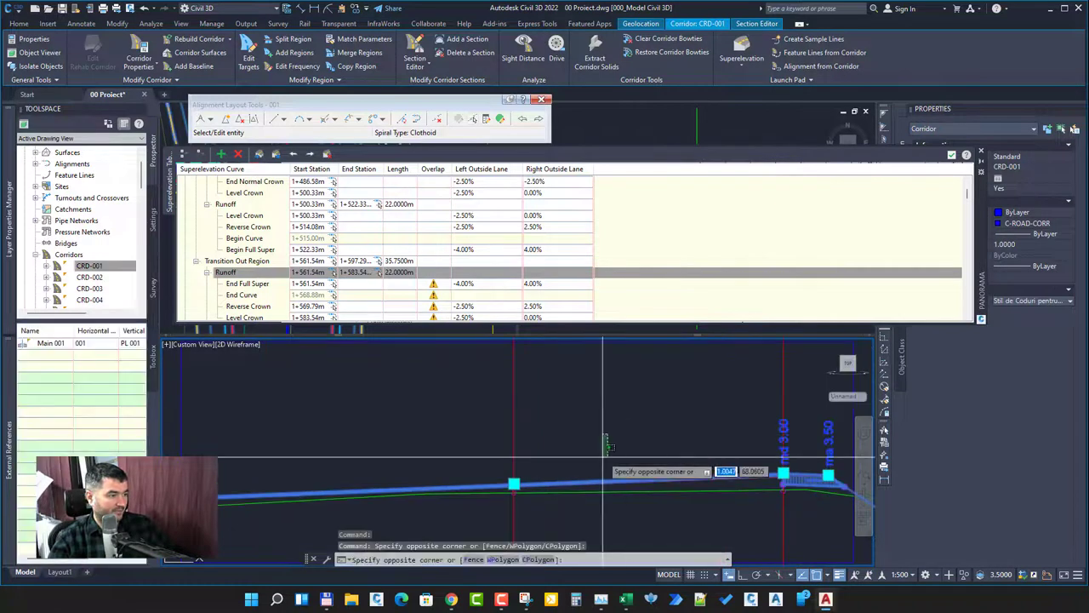
# Open the Standard Project code set style for editing from the corridor section options and expand its Link codes
pyautogui.click(657, 40)
pyautogui.scroll(-3, 583, 357)
pyautogui.click(593, 384)
pyautogui.click(627, 385)
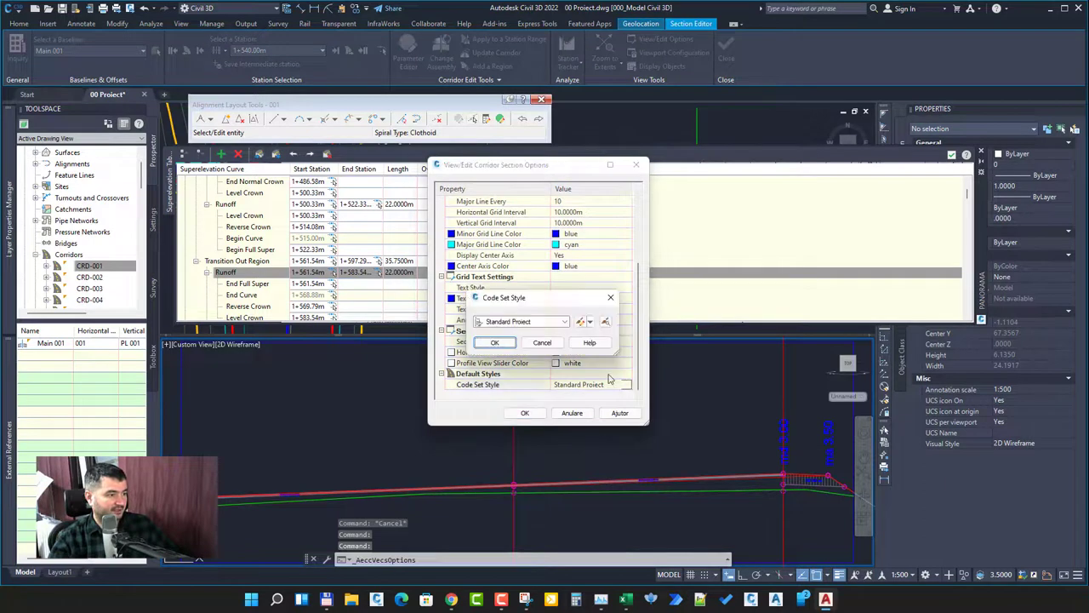
pyautogui.click(564, 323)
pyautogui.click(564, 323)
pyautogui.click(582, 320)
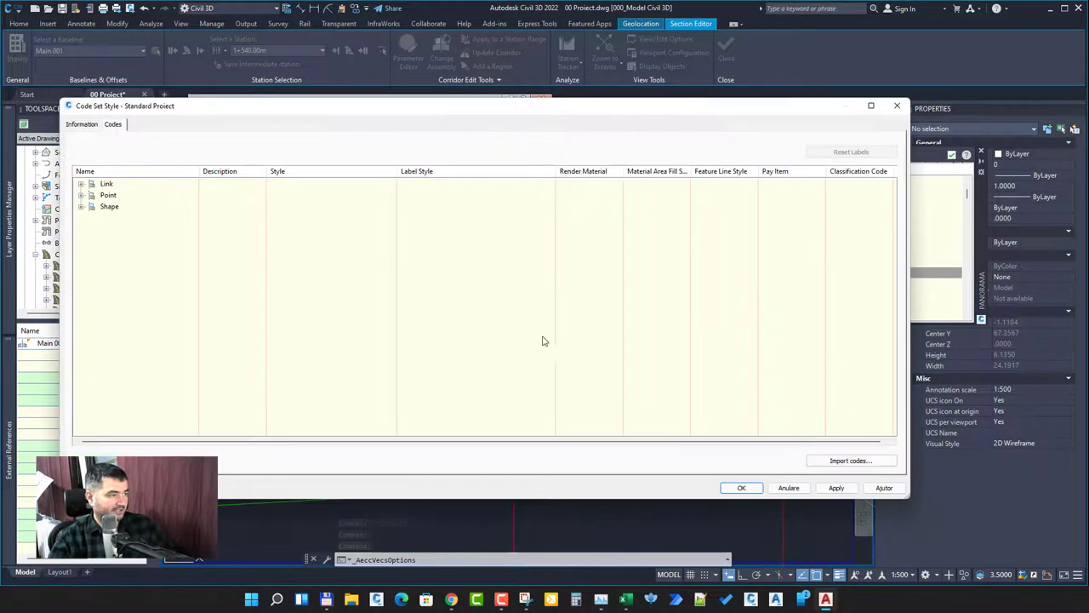
pyautogui.doubleClick(106, 185)
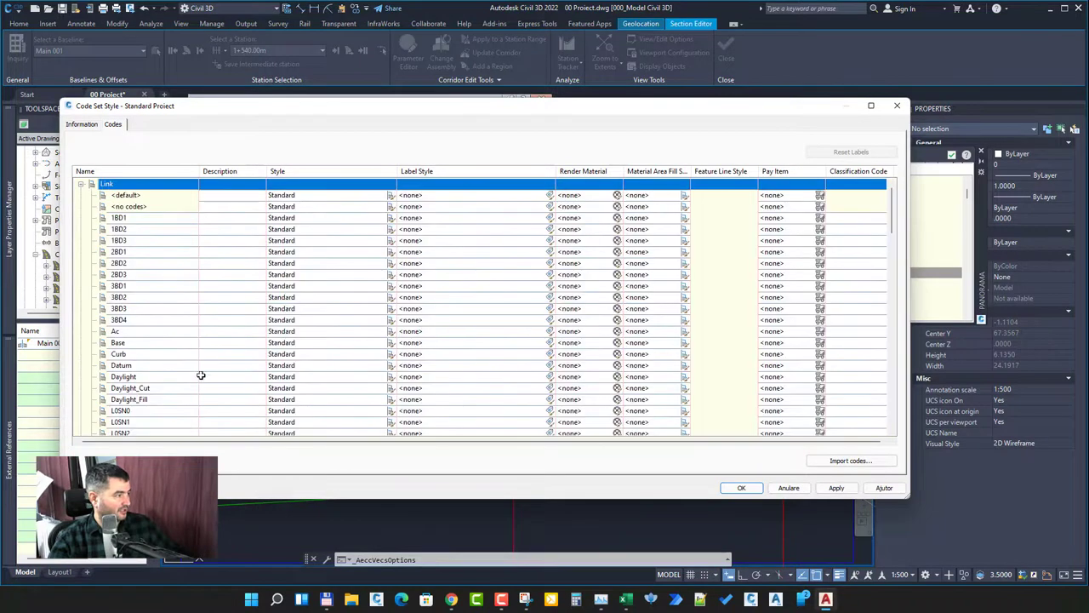
# Assign the label style 00_Declivitate PD% to the Panta link code
pyautogui.scroll(-15, 191, 382)
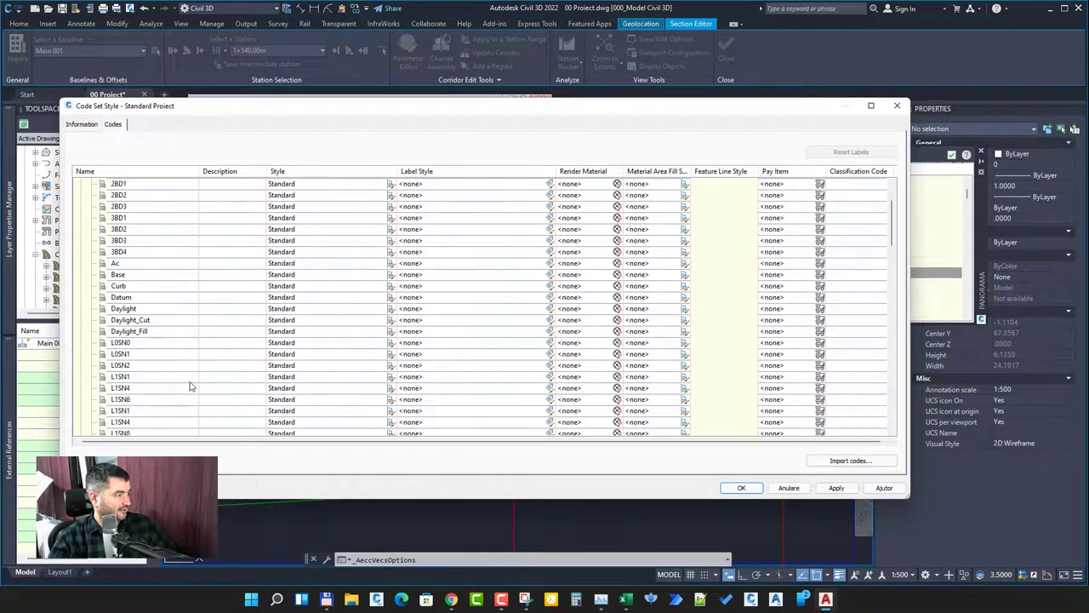
pyautogui.scroll(-5, 190, 382)
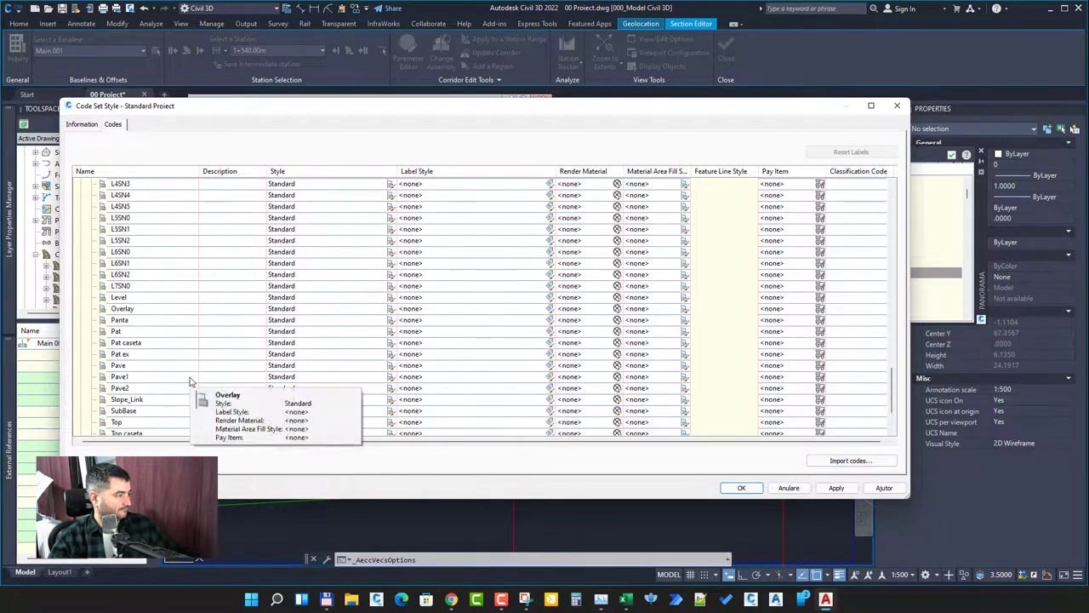
pyautogui.click(191, 319)
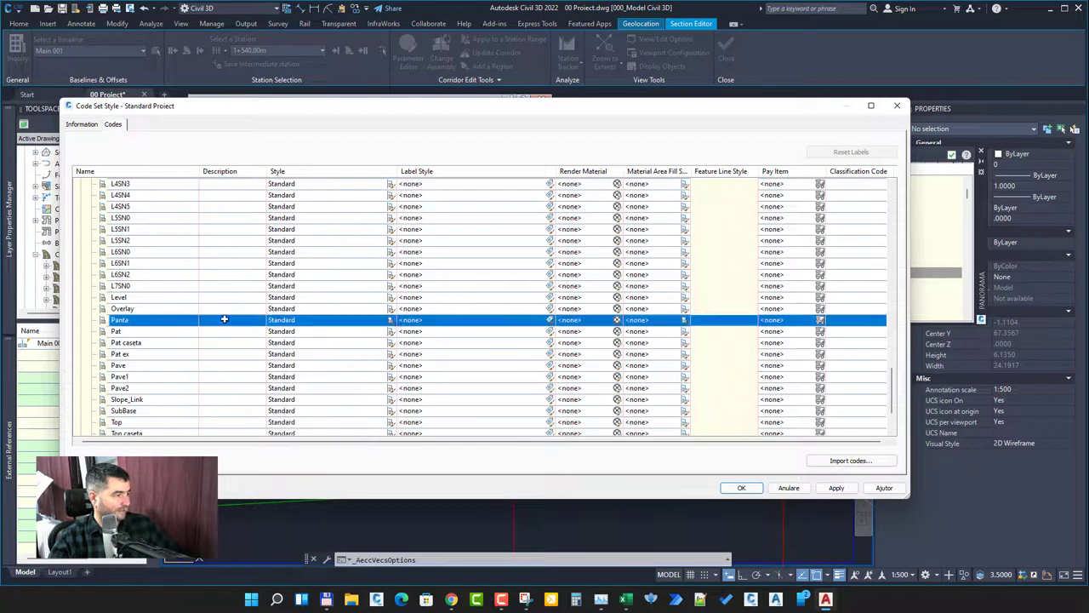
pyautogui.click(550, 320)
pyautogui.click(534, 323)
pyautogui.click(523, 342)
pyautogui.click(495, 343)
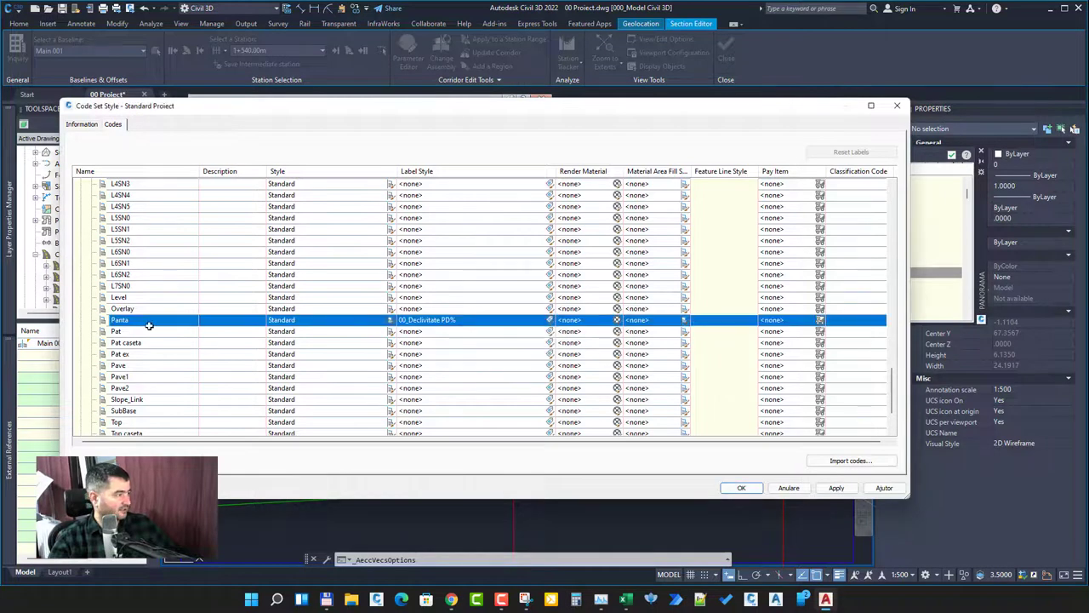
# Import the missing codes into the Standard Project code set style from the corridor in the section view
pyautogui.scroll(-1, 153, 356)
pyautogui.scroll(6, 153, 356)
pyautogui.scroll(10, 153, 355)
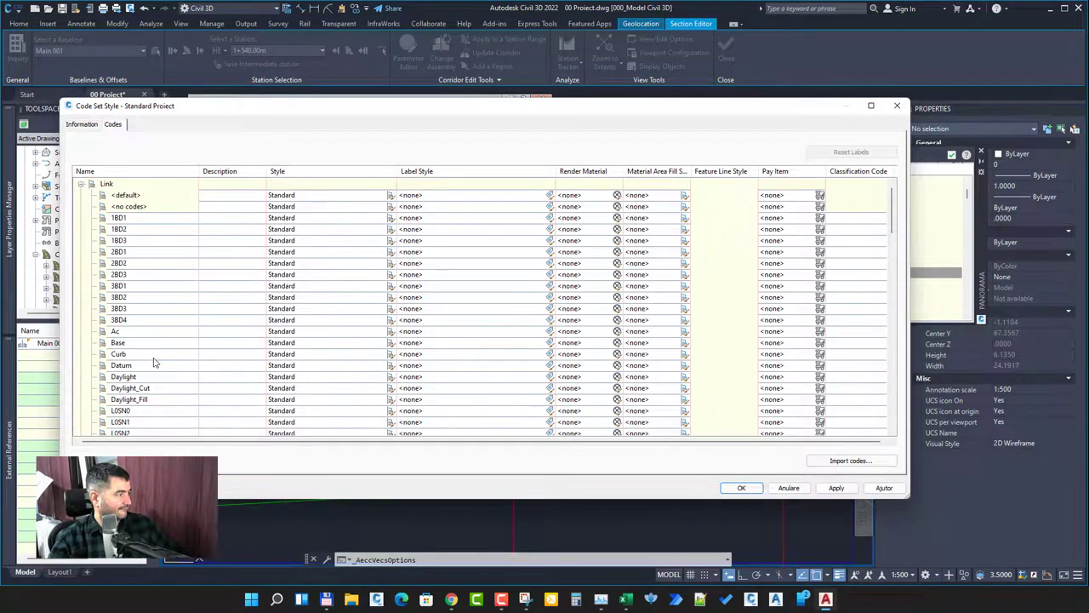
pyautogui.scroll(-1, 154, 364)
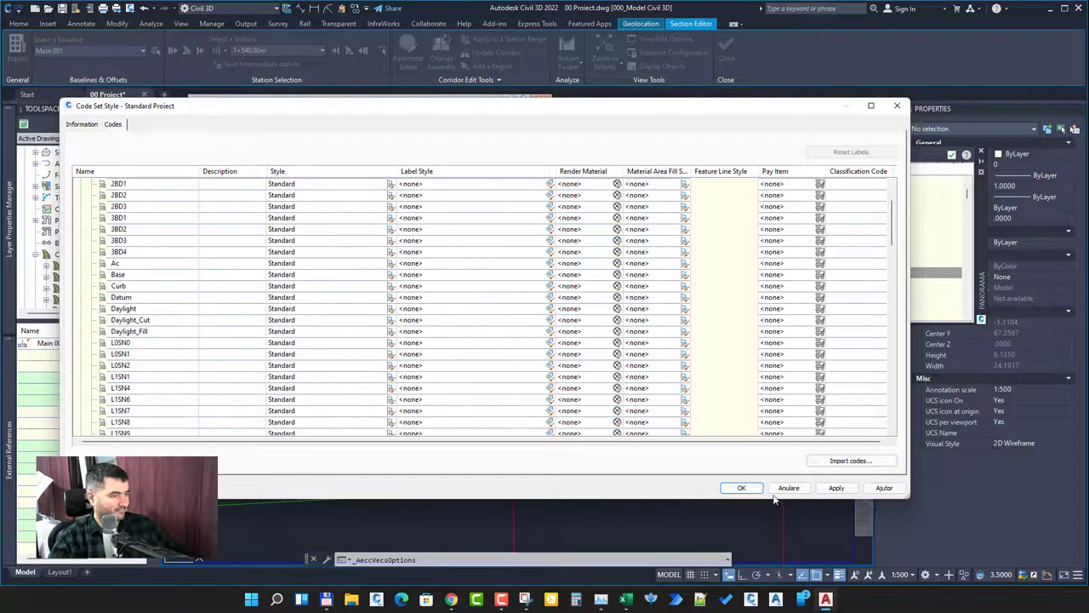
pyautogui.click(851, 460)
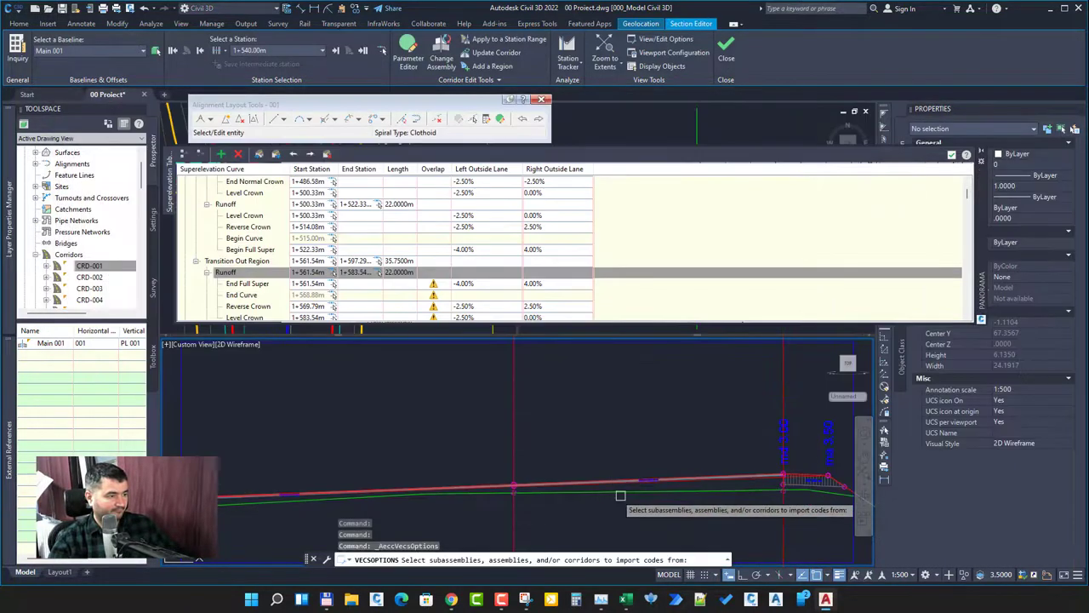
pyautogui.click(802, 479)
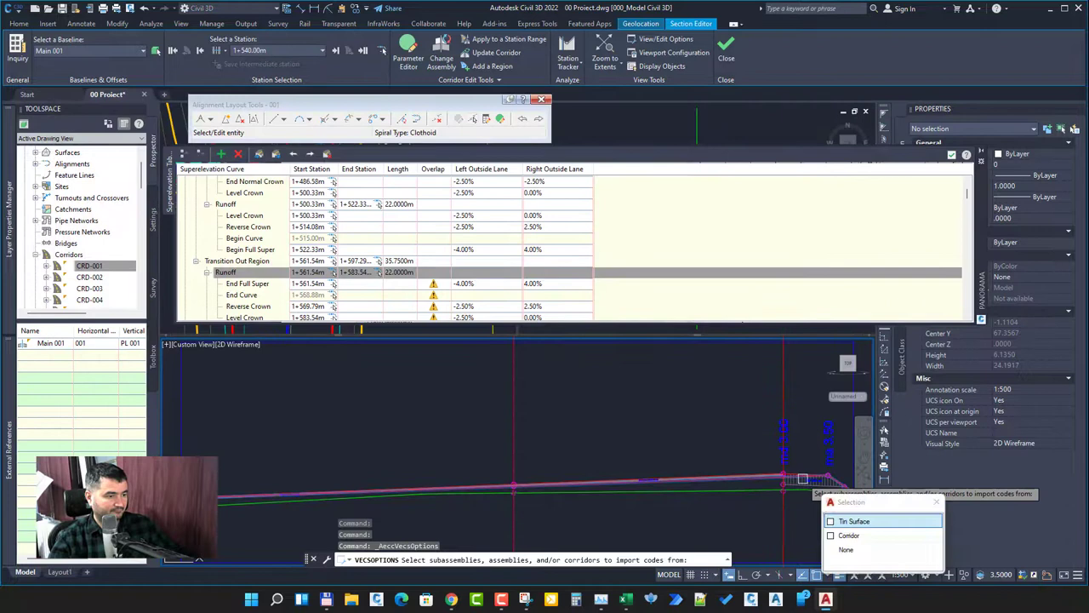
pyautogui.click(866, 536)
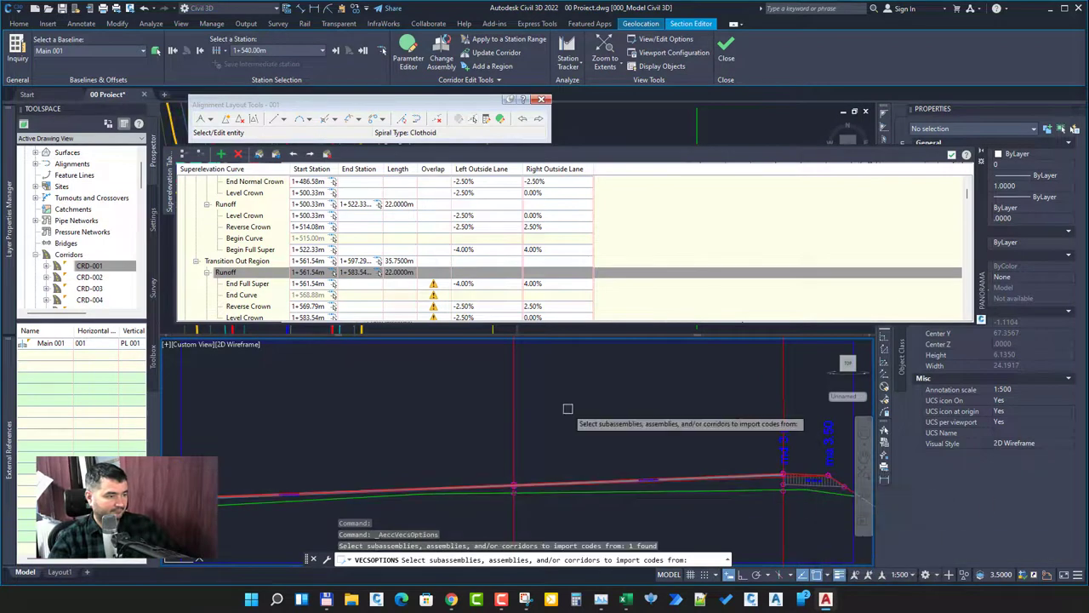
pyautogui.press('Return')
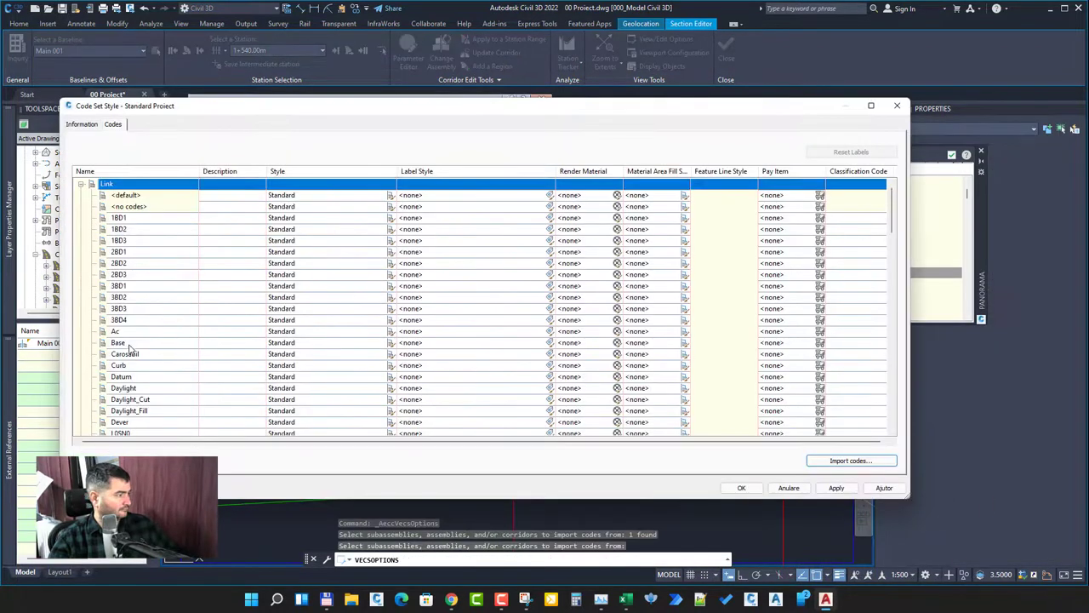
# Assign the label style 00_Declivitate PD% to the Dever link code and accept the code set style and section options
pyautogui.click(504, 422)
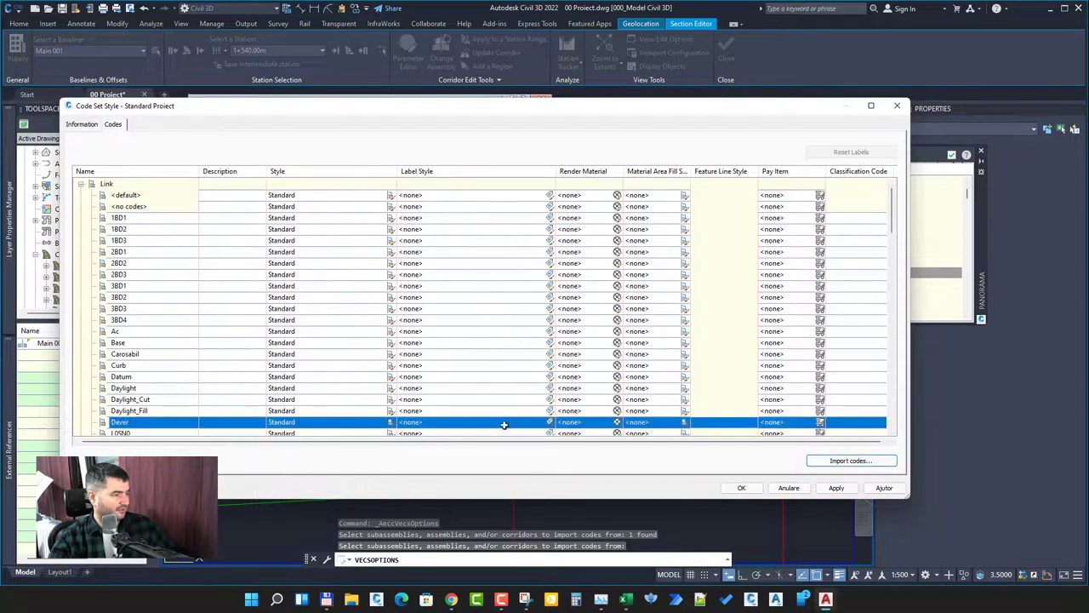
pyautogui.click(550, 422)
pyautogui.click(520, 323)
pyautogui.click(516, 340)
pyautogui.click(494, 342)
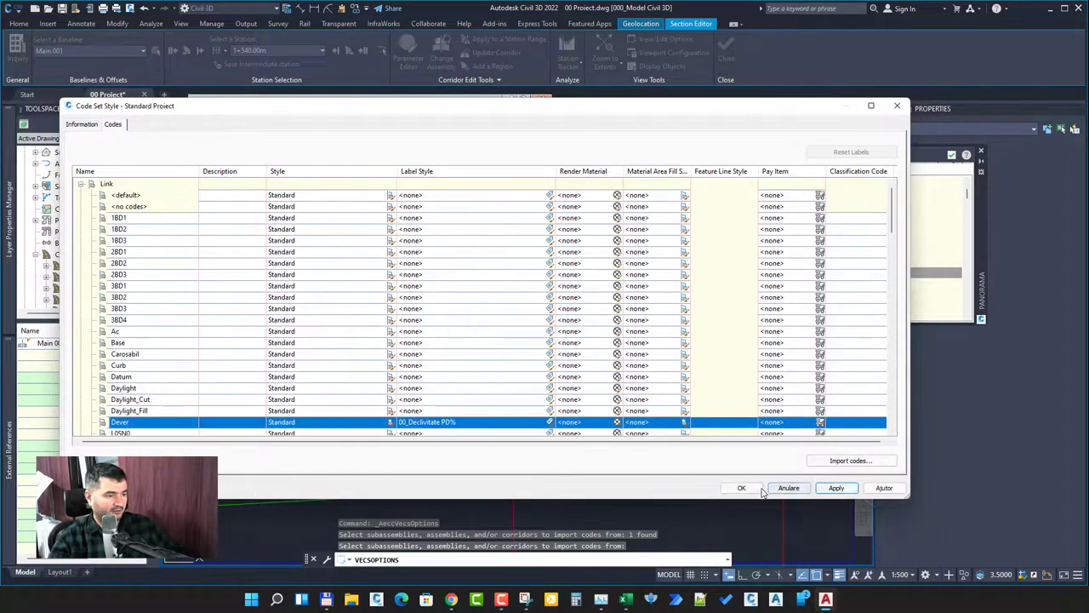
pyautogui.click(741, 488)
pyautogui.click(495, 342)
pyautogui.click(525, 413)
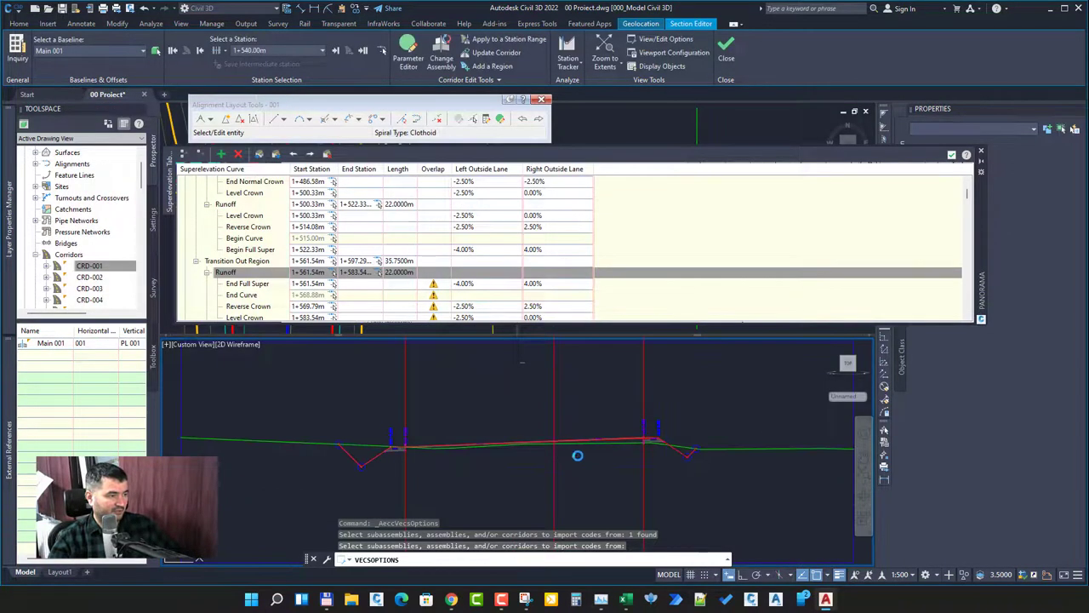
# Set the code set style of corridor CRD-001 in the section view to Standard Project
pyautogui.press('Return')
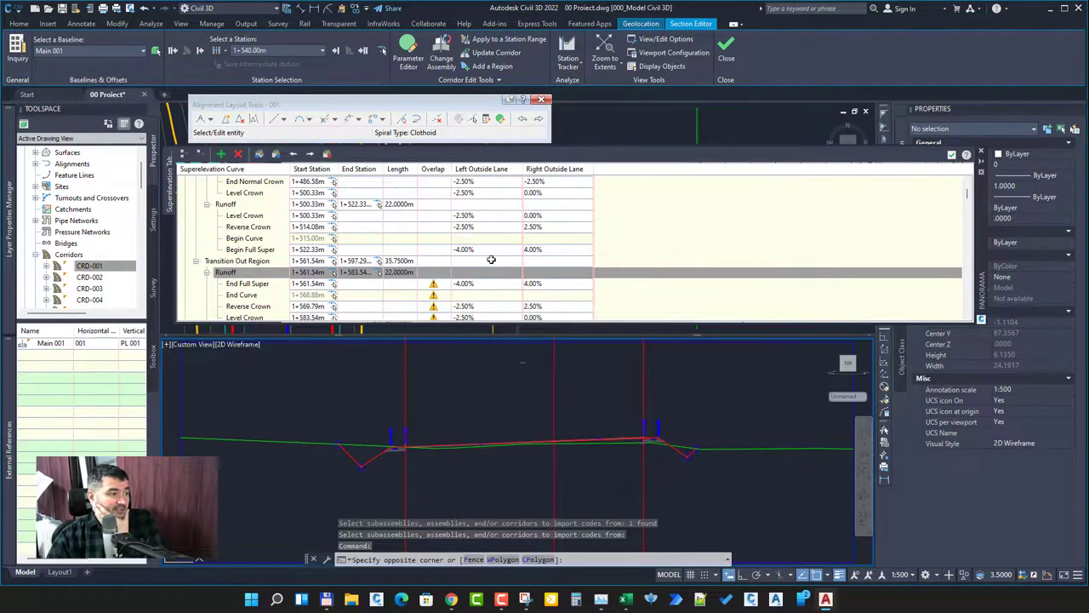
pyautogui.click(622, 402)
pyautogui.scroll(5, 588, 449)
pyautogui.moveTo(768, 457); pyautogui.dragTo(410, 460, button='middle')
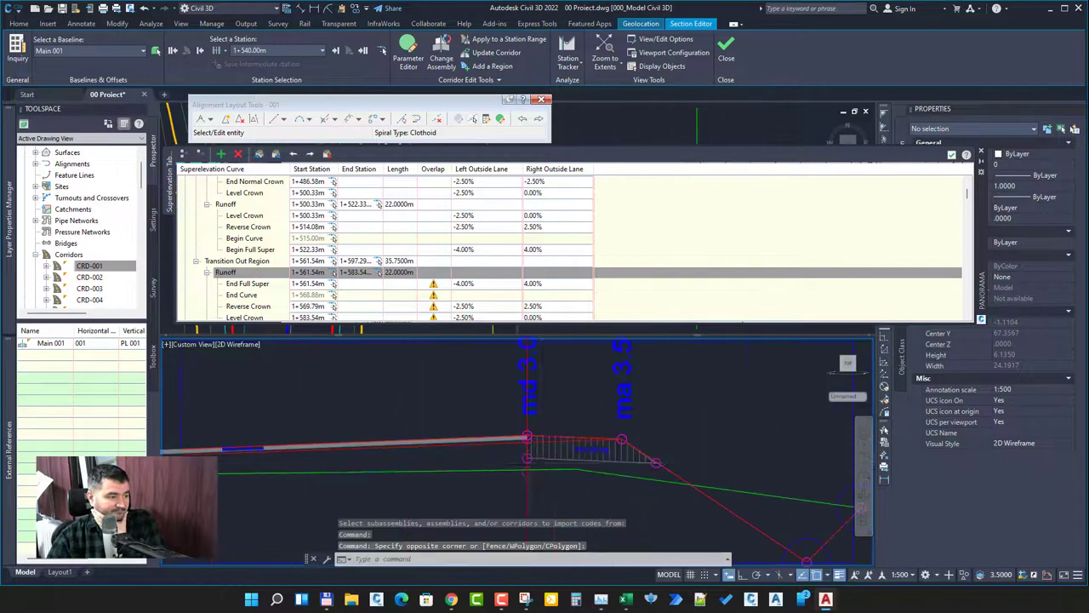
pyautogui.scroll(2, 554, 445)
pyautogui.click(557, 450)
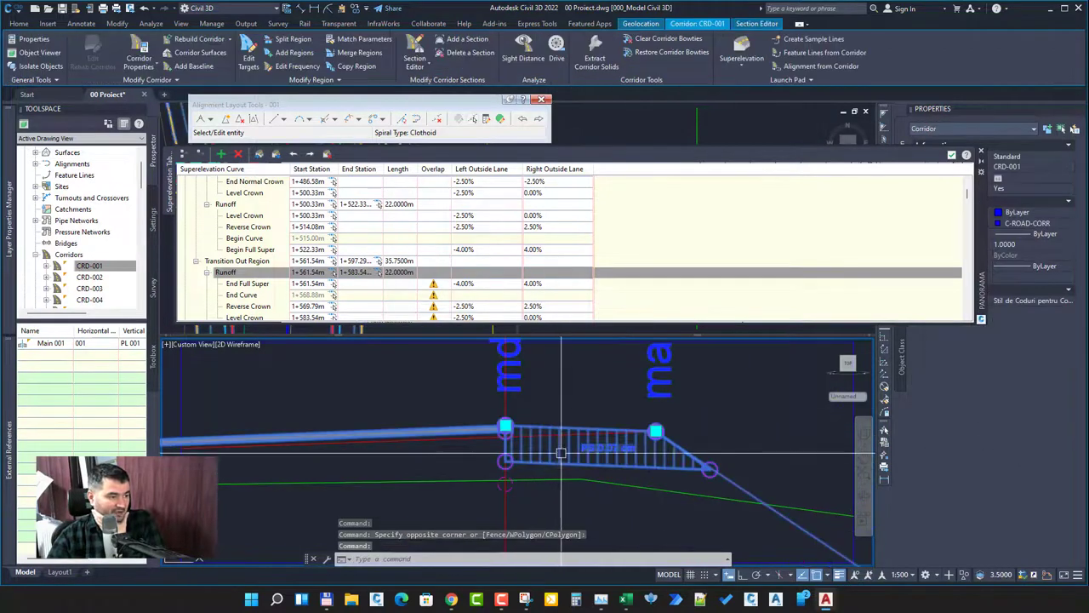
pyautogui.click(1033, 301)
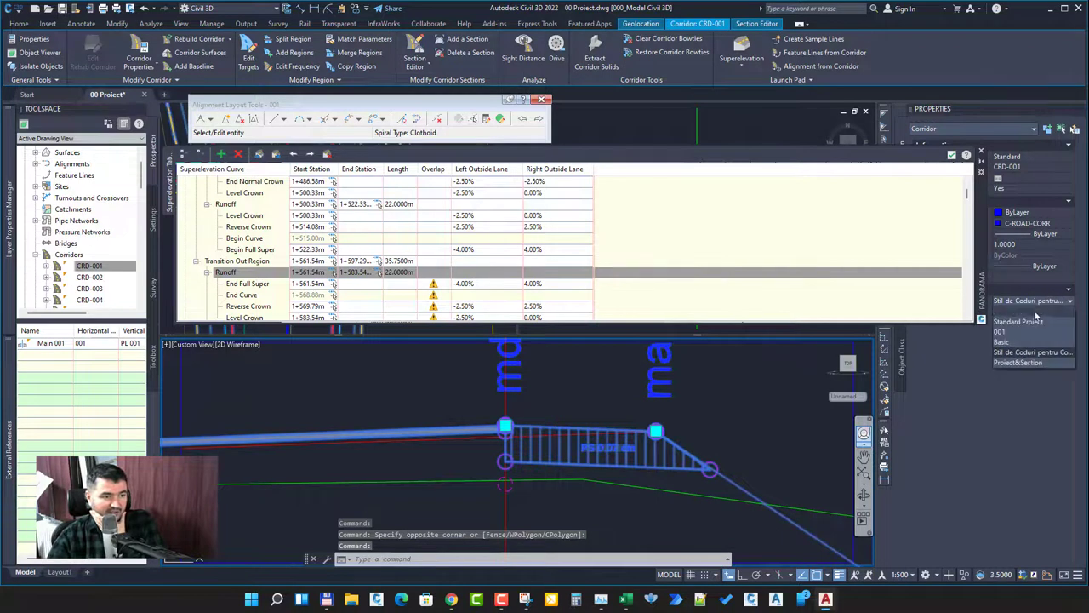
pyautogui.click(1027, 329)
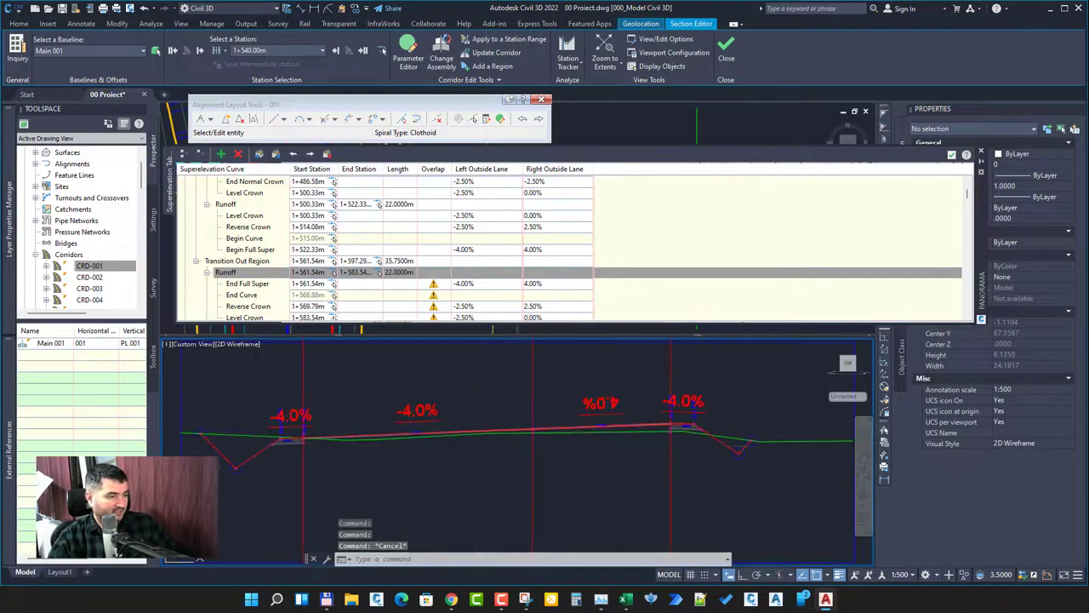
pyautogui.moveTo(496, 445); pyautogui.dragTo(508, 454, button='middle')
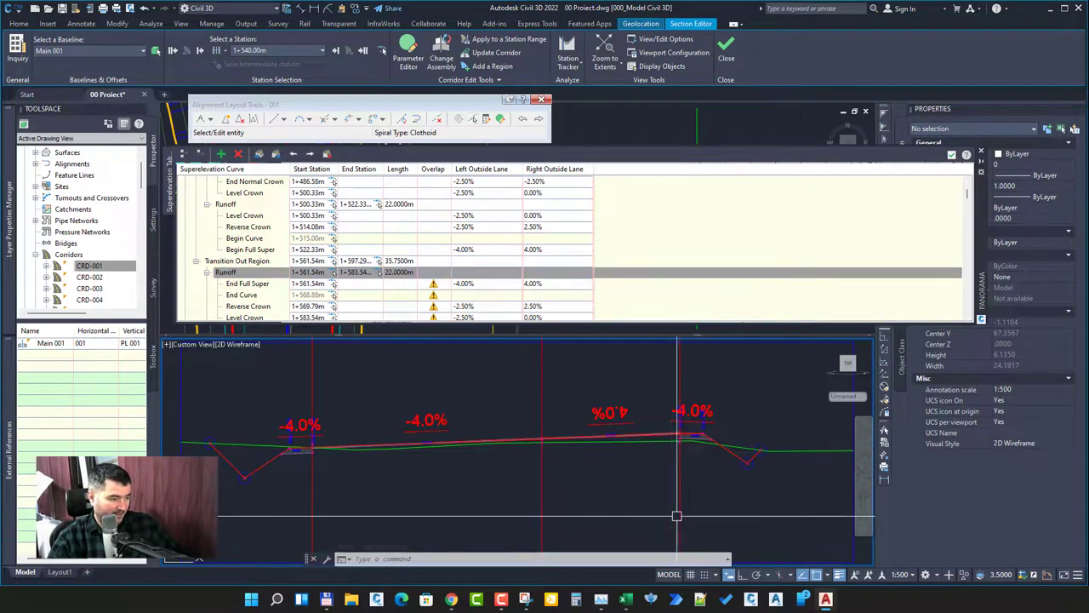
# Consult Table 2 of STAS 863-85 in Chrome for the superelevation rates by curve radius and design speed, and return to Civil 3D
pyautogui.moveTo(453, 597)
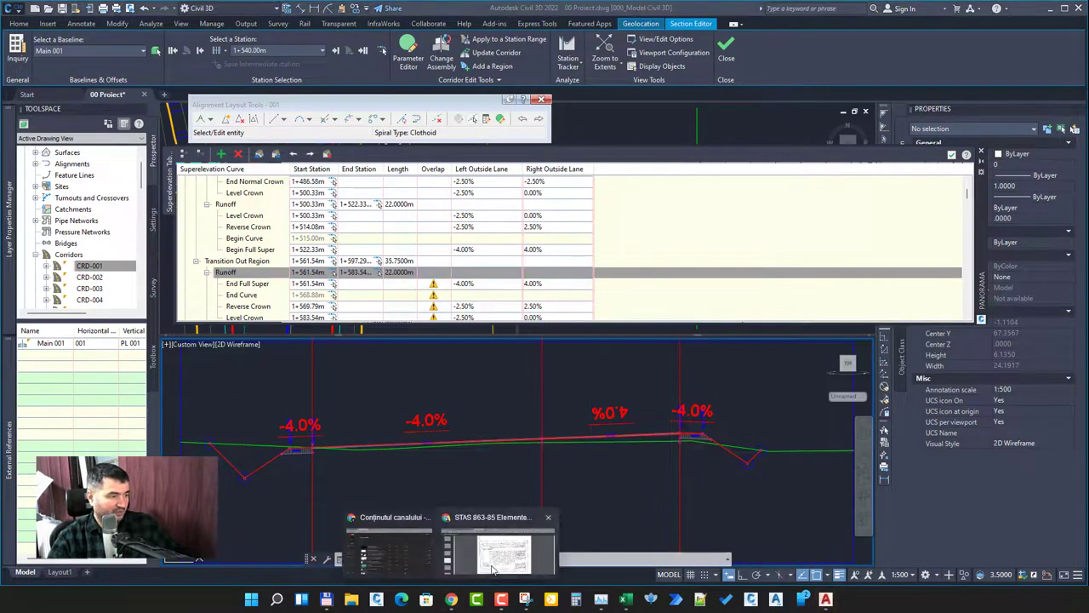
pyautogui.click(493, 551)
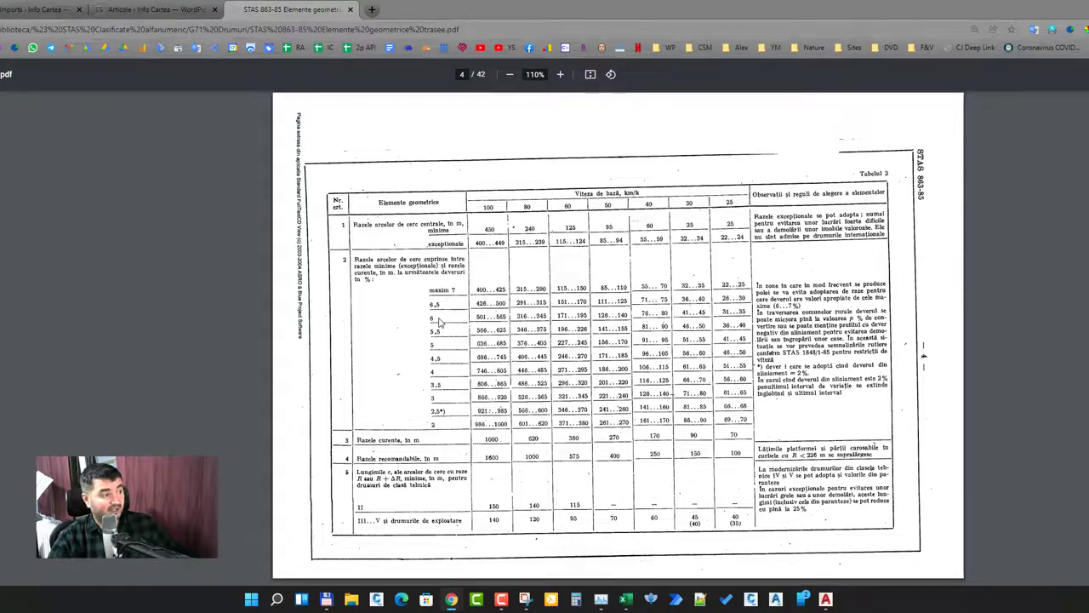
pyautogui.click(803, 599)
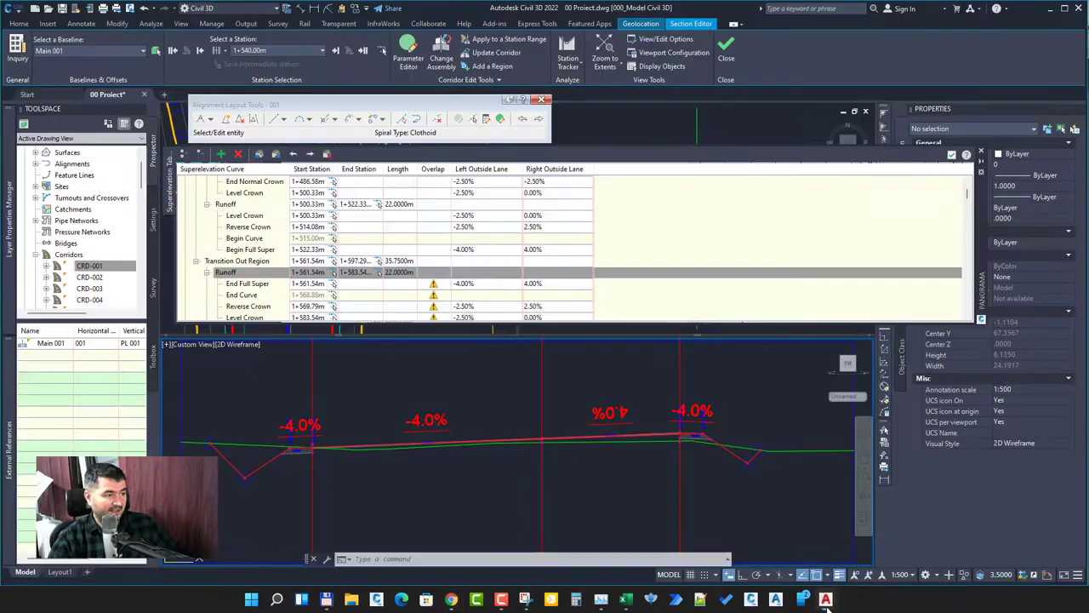
# Set Curve.6's Left Outside Lane slope to -6% at Begin Full Super and End Full Super
pyautogui.doubleClick(514, 284)
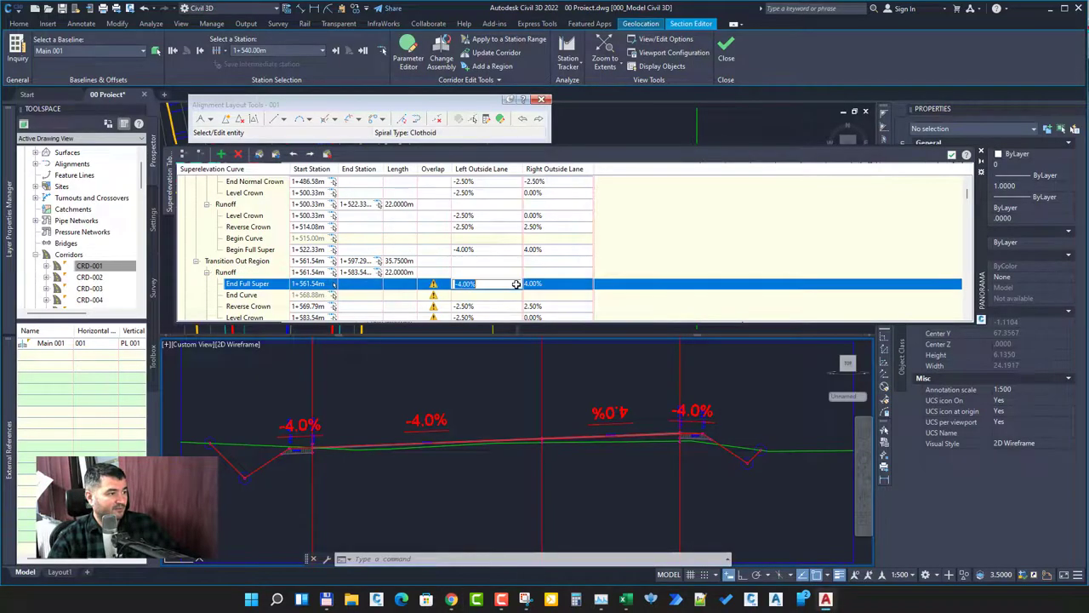
pyautogui.doubleClick(484, 249)
pyautogui.write('-4')
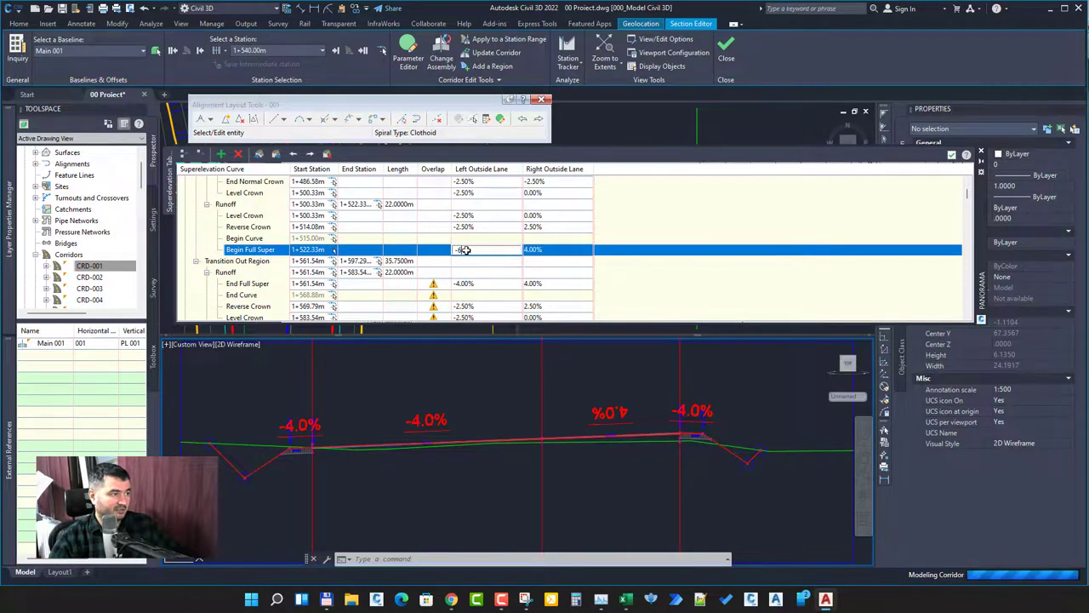
pyautogui.click(467, 284)
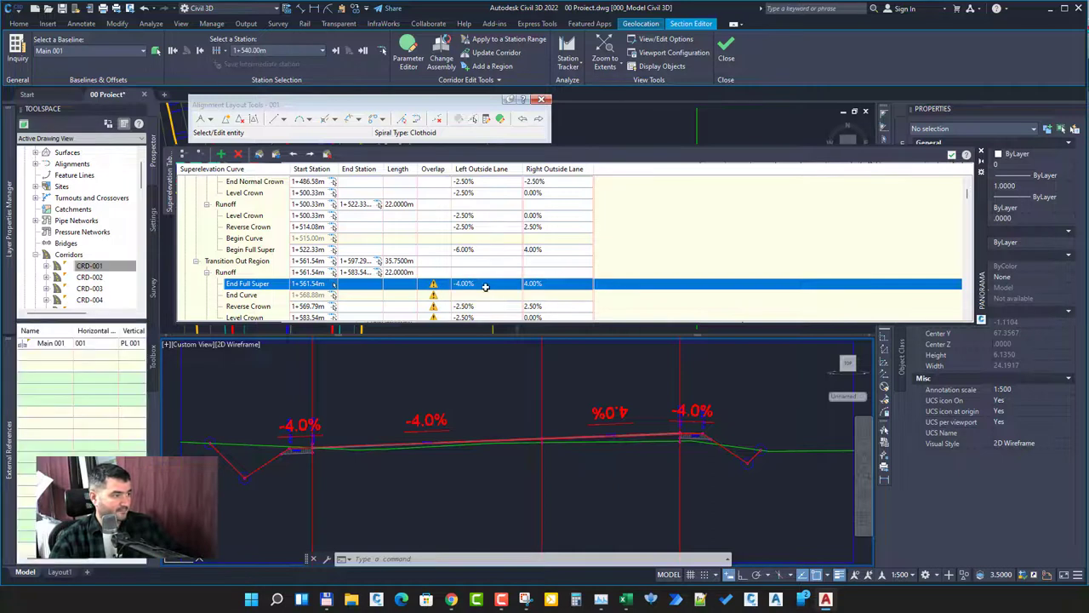
pyautogui.click(485, 284)
pyautogui.write('-6')
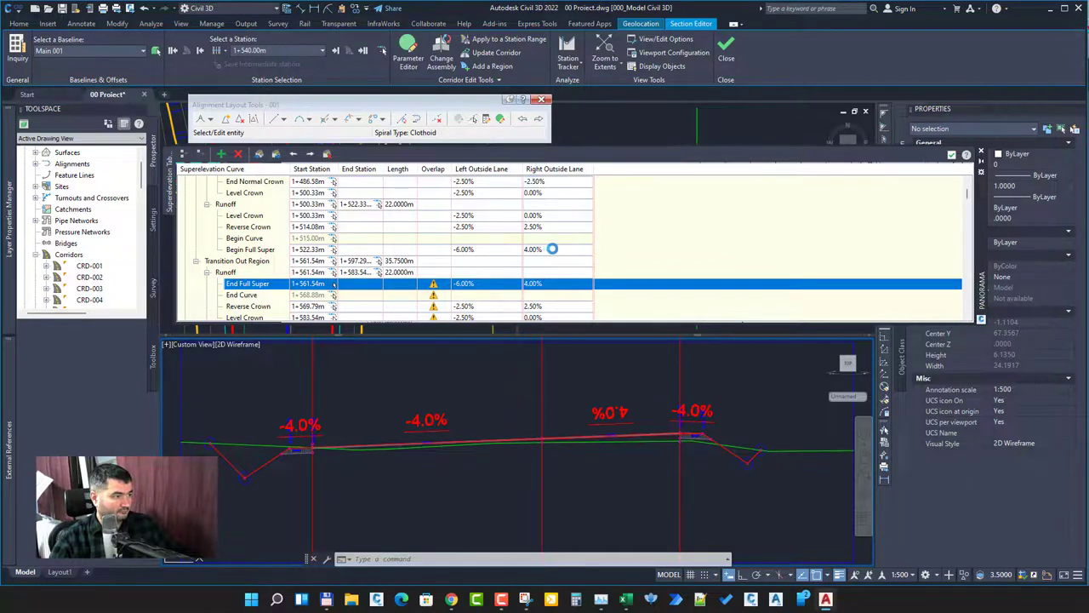
# Turn off automatic rebuilding of corridor CRD-001
pyautogui.click(554, 248)
pyautogui.doubleClick(539, 250)
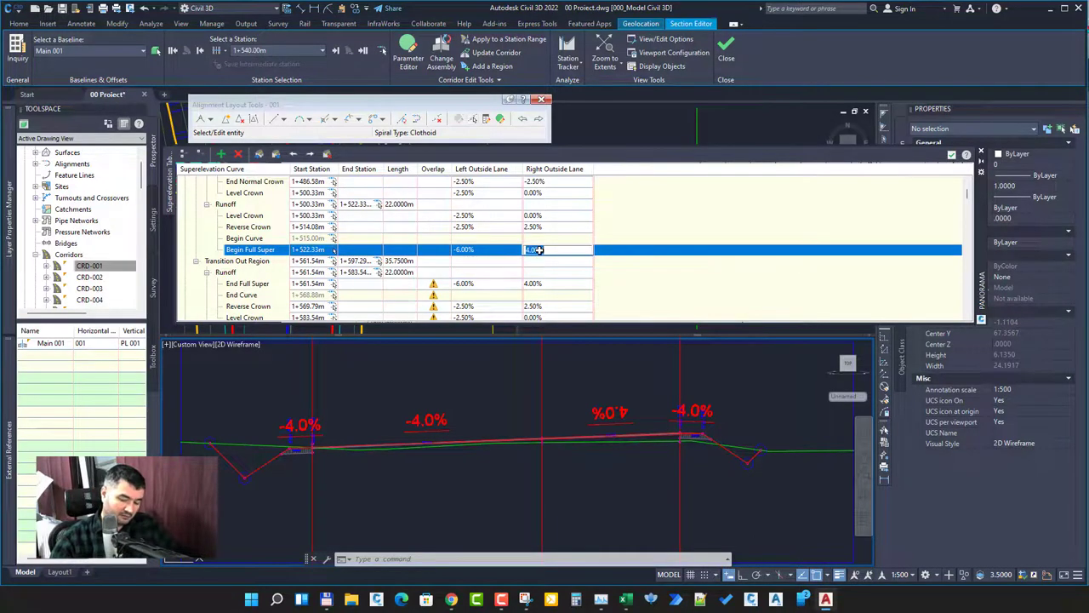
pyautogui.press('Return')
pyautogui.click(100, 266)
pyautogui.rightClick(95, 268)
pyautogui.click(144, 313)
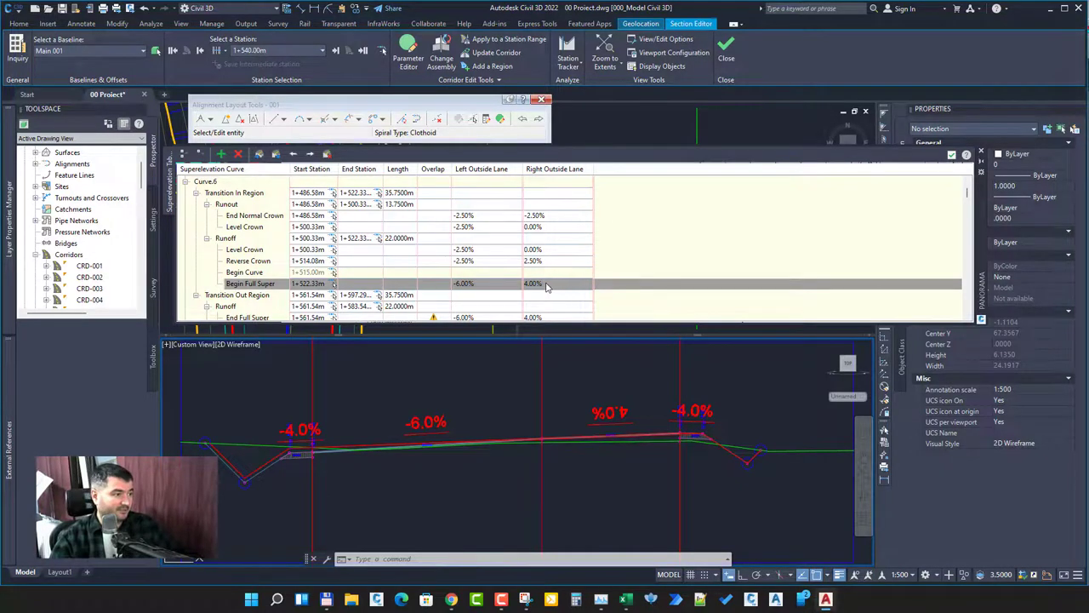
# Set Curve.6's Right Outside Lane slope to 6% at Begin Full Super and End Full Super
pyautogui.click(545, 285)
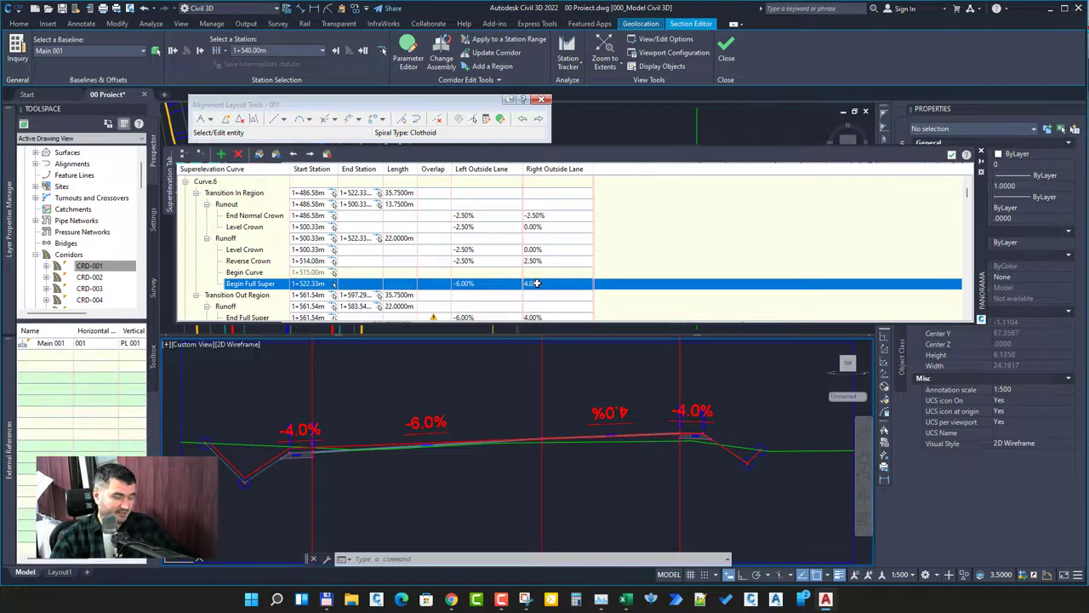
pyautogui.click(545, 283)
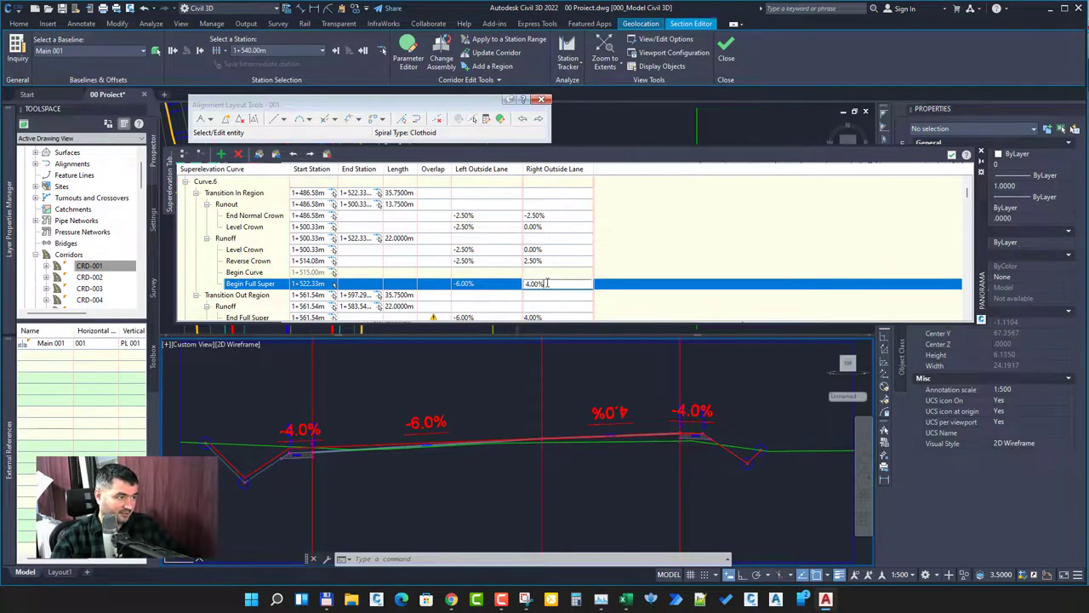
pyautogui.write('6')
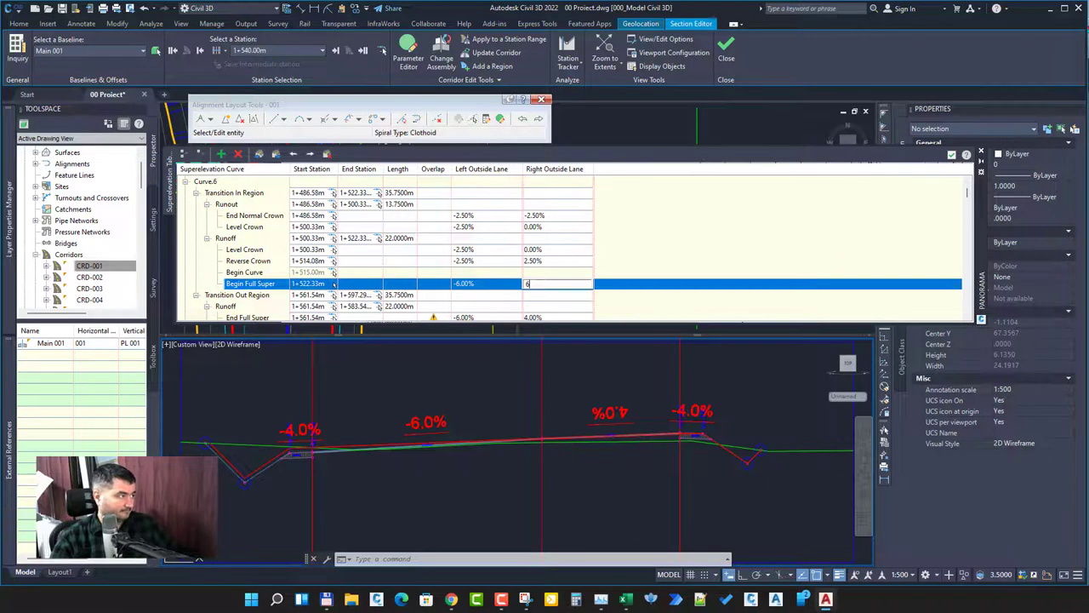
pyautogui.press('Return')
pyautogui.scroll(-1, 575, 285)
pyautogui.click(549, 286)
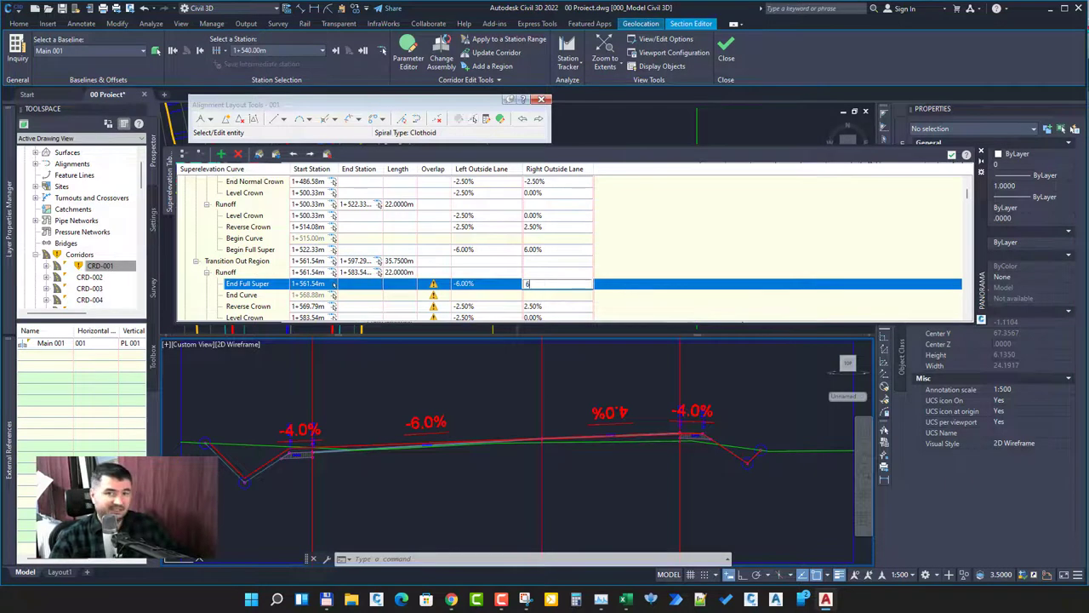
pyautogui.press('Return')
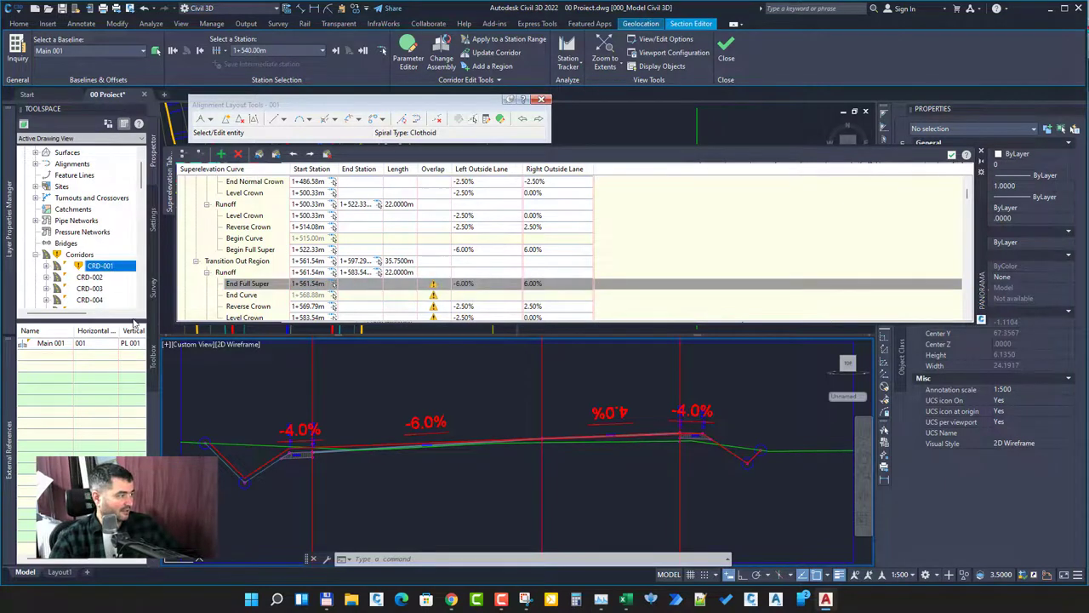
# Rebuild corridor CRD-001 to apply the edited superelevation to the section
pyautogui.rightClick(122, 266)
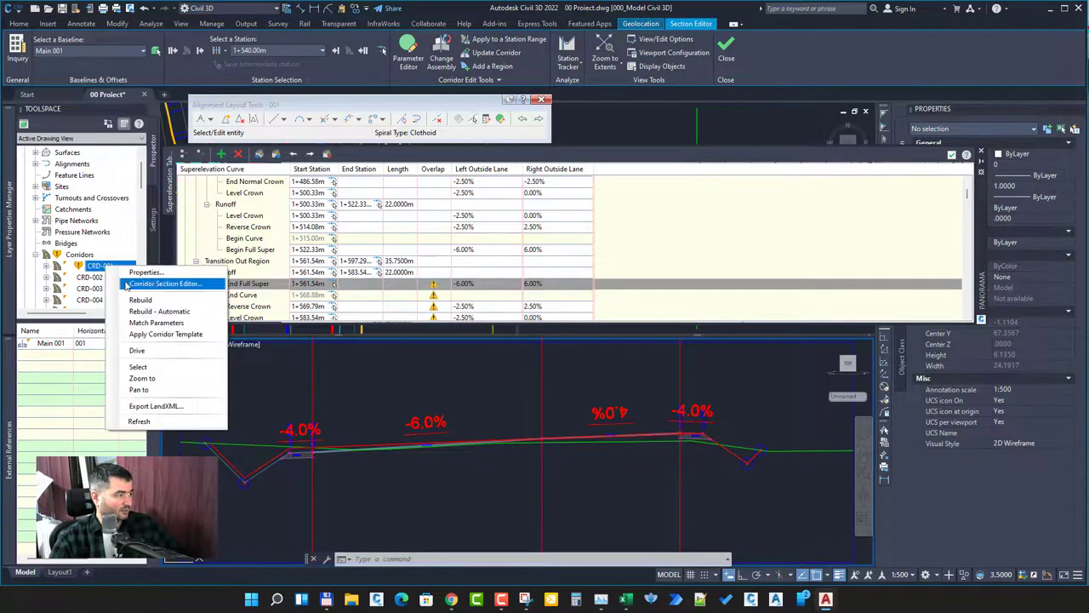
pyautogui.click(198, 302)
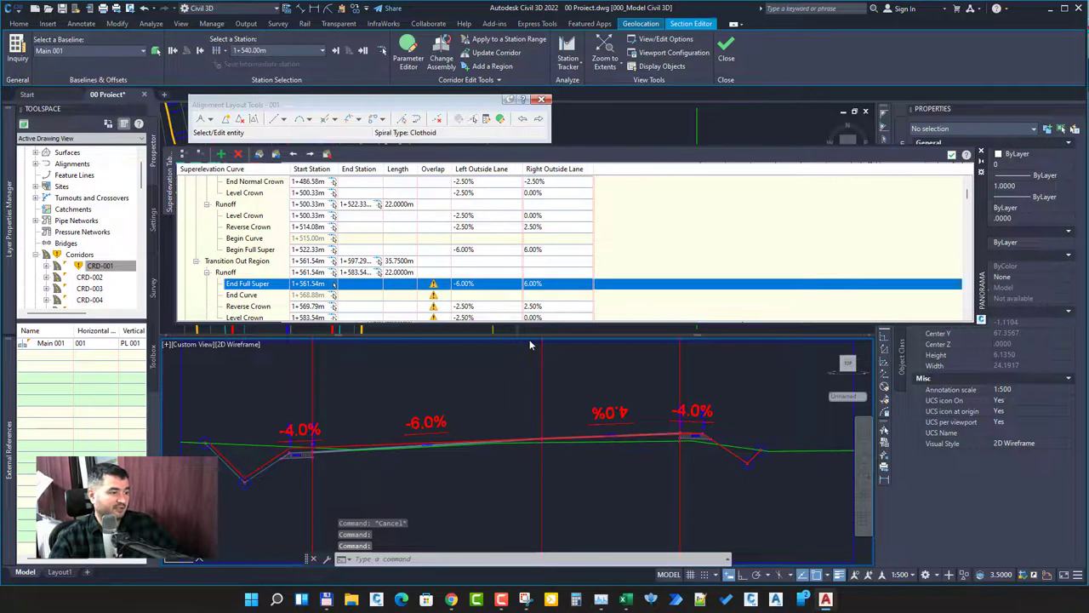
pyautogui.click(473, 446)
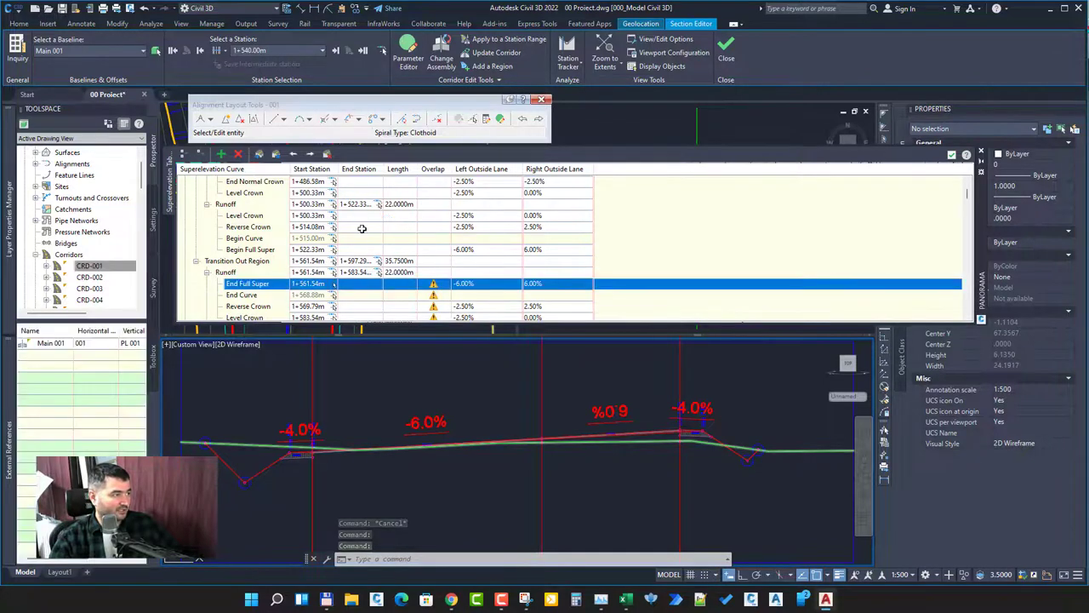
# Collapse the Runout and Runoff groups in both transition regions of Curve.6
pyautogui.scroll(-1, 362, 225)
pyautogui.scroll(2, 359, 241)
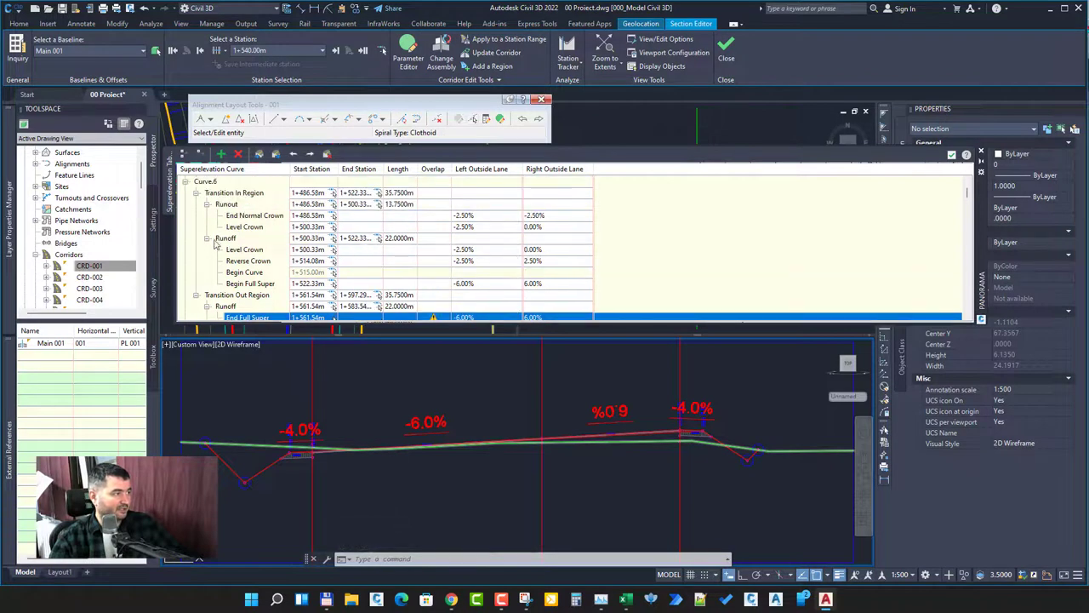
pyautogui.click(207, 240)
pyautogui.click(207, 204)
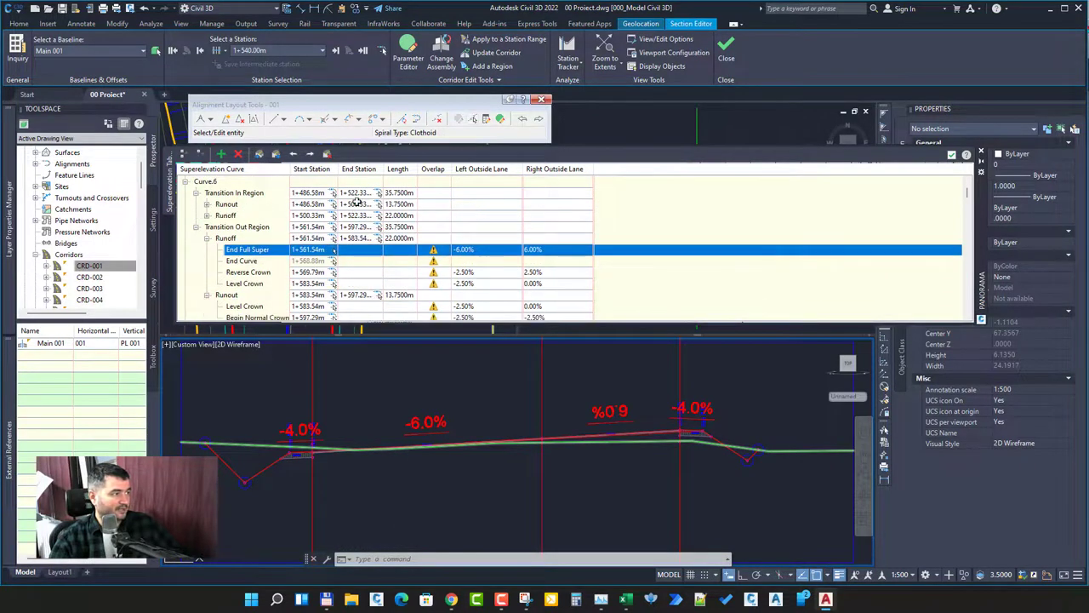
pyautogui.click(207, 240)
pyautogui.click(207, 249)
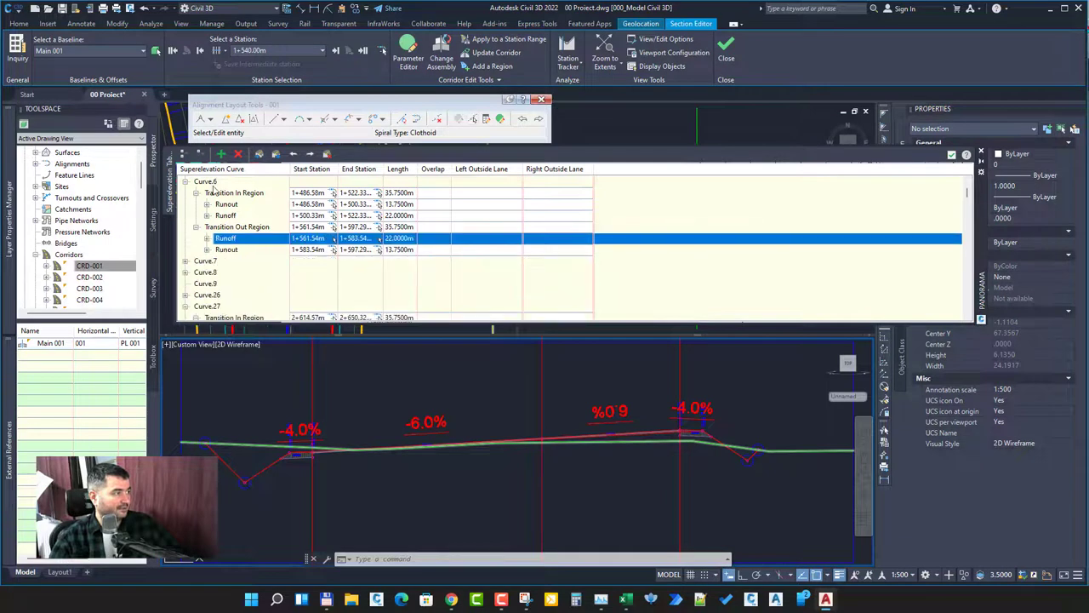
# Examine Curve.6's Transition In and Transition Out regions with their Runout and Runoff stations and lengths
pyautogui.click(232, 194)
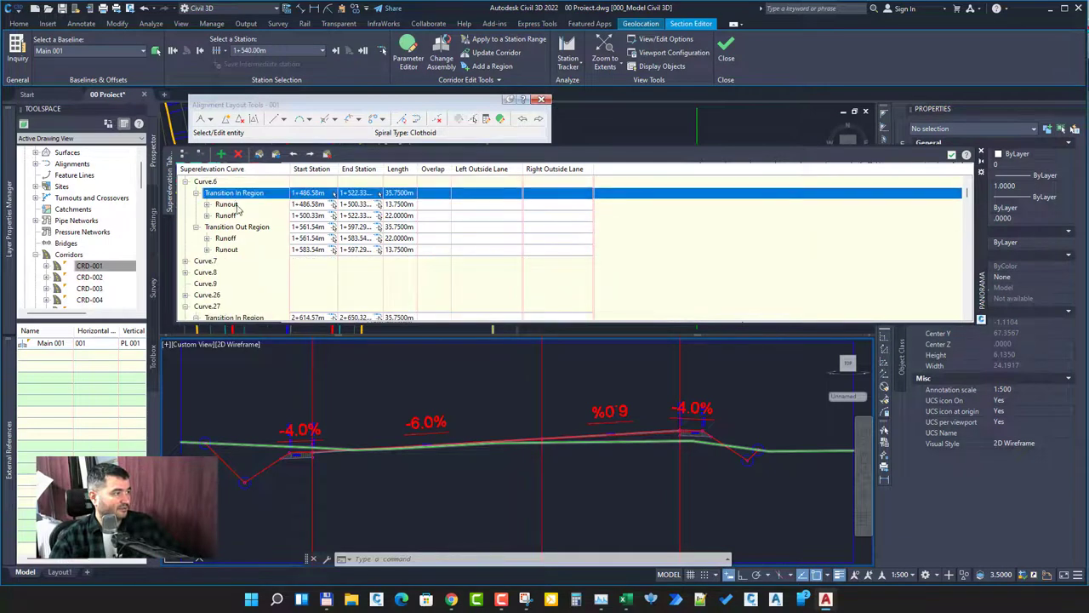
pyautogui.click(238, 205)
pyautogui.click(238, 215)
pyautogui.click(239, 226)
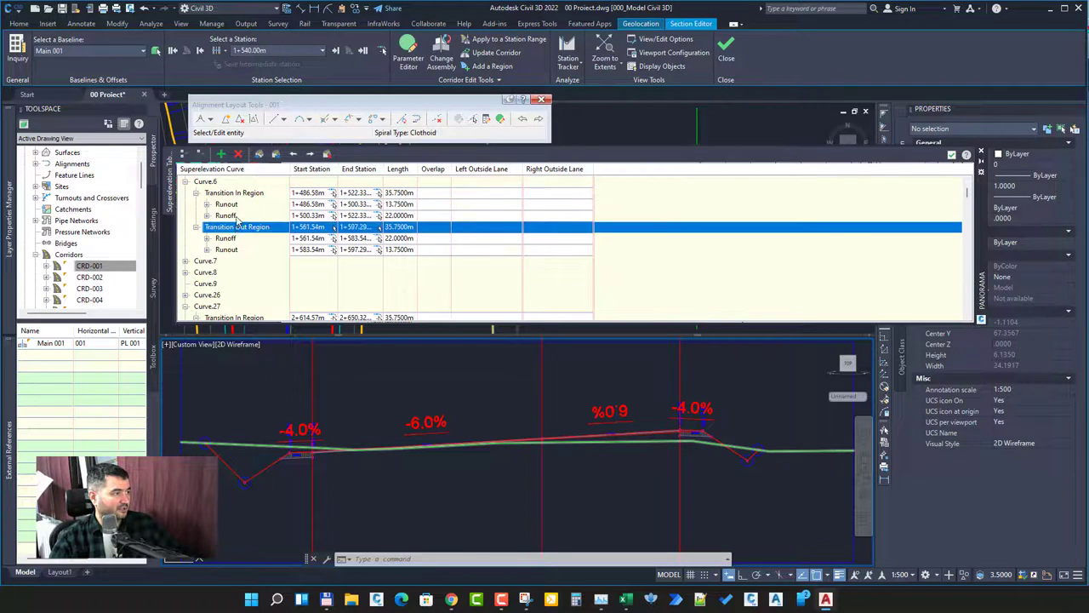
pyautogui.click(235, 239)
pyautogui.click(234, 251)
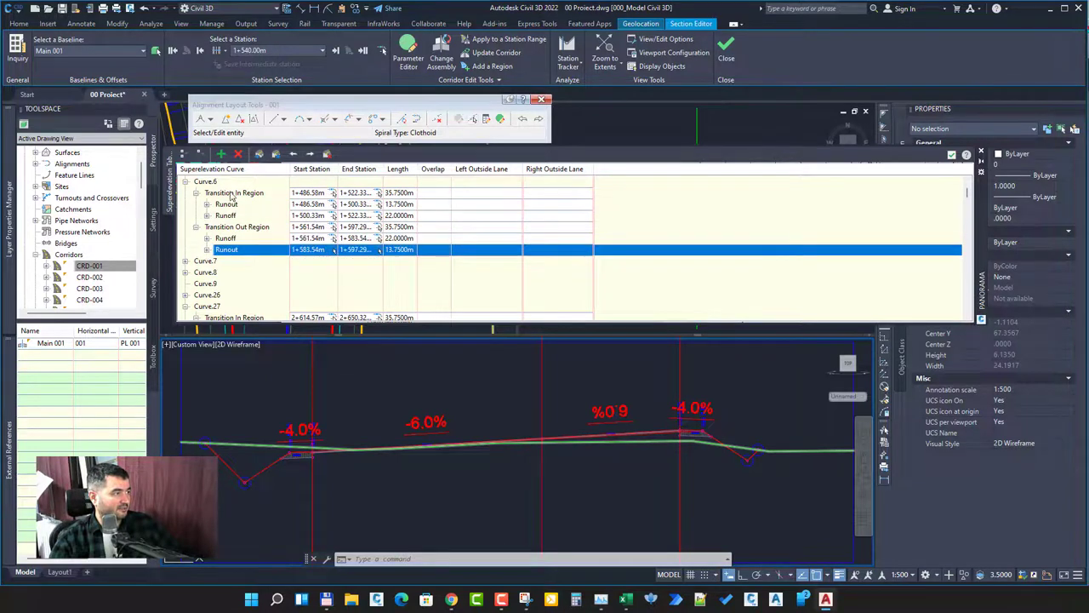
pyautogui.click(232, 194)
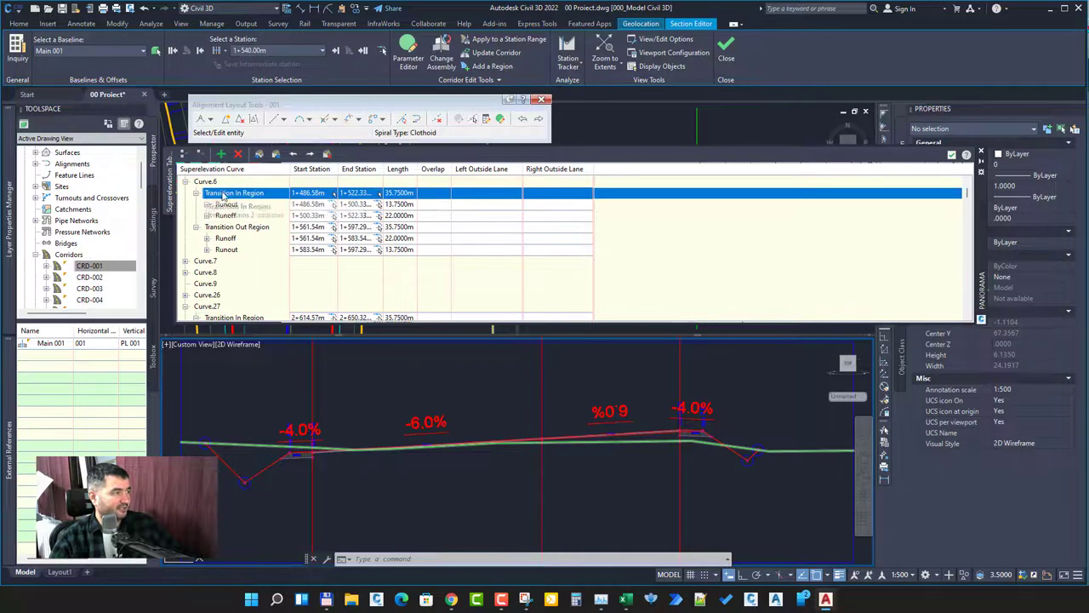
# Expand the Runoff and Runout groups of Curve.6's Transition In Region to review their stations and lane slopes
pyautogui.click(207, 216)
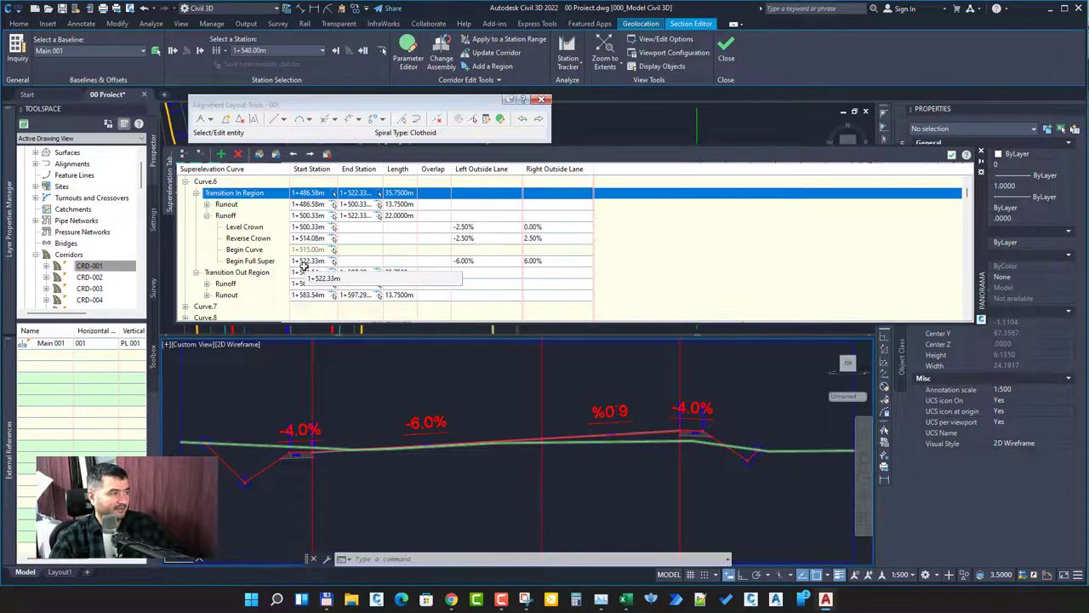
pyautogui.click(206, 205)
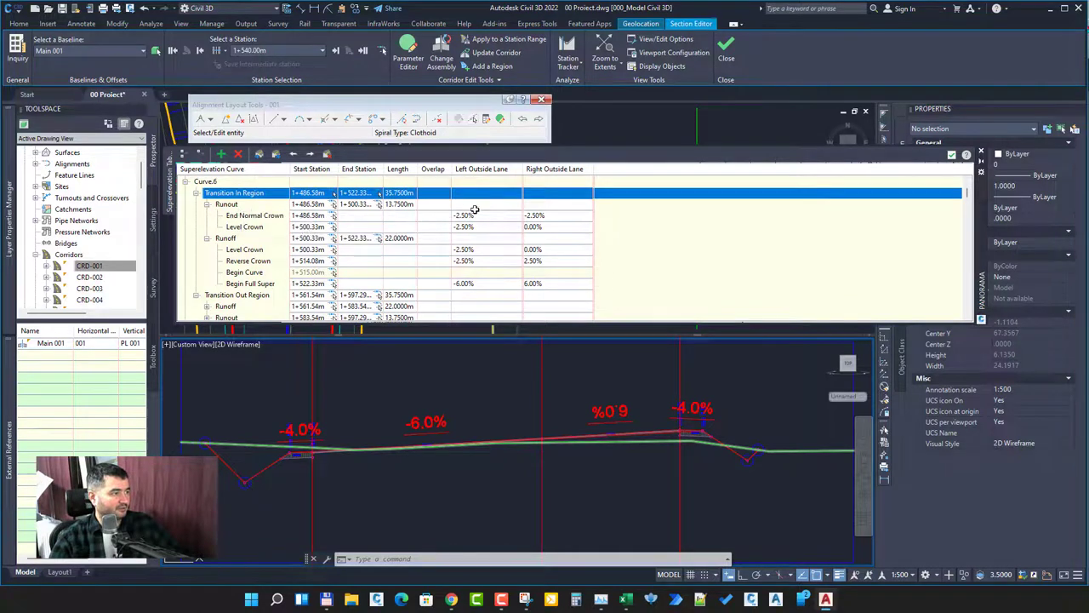
pyautogui.click(503, 205)
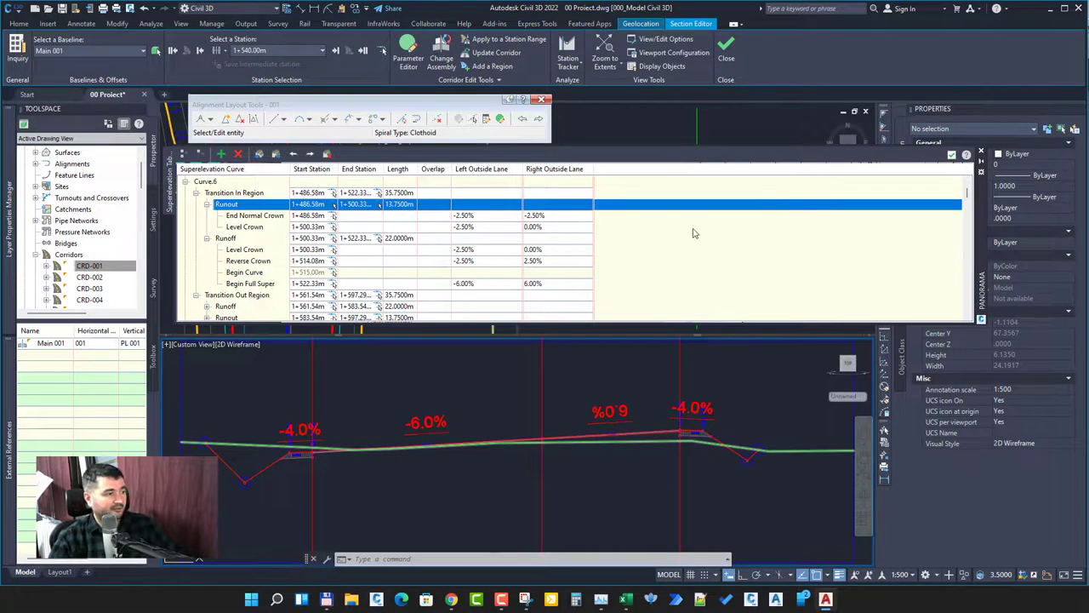
# Close the superelevation table and make the plan viewport active
pyautogui.scroll(-1, 528, 291)
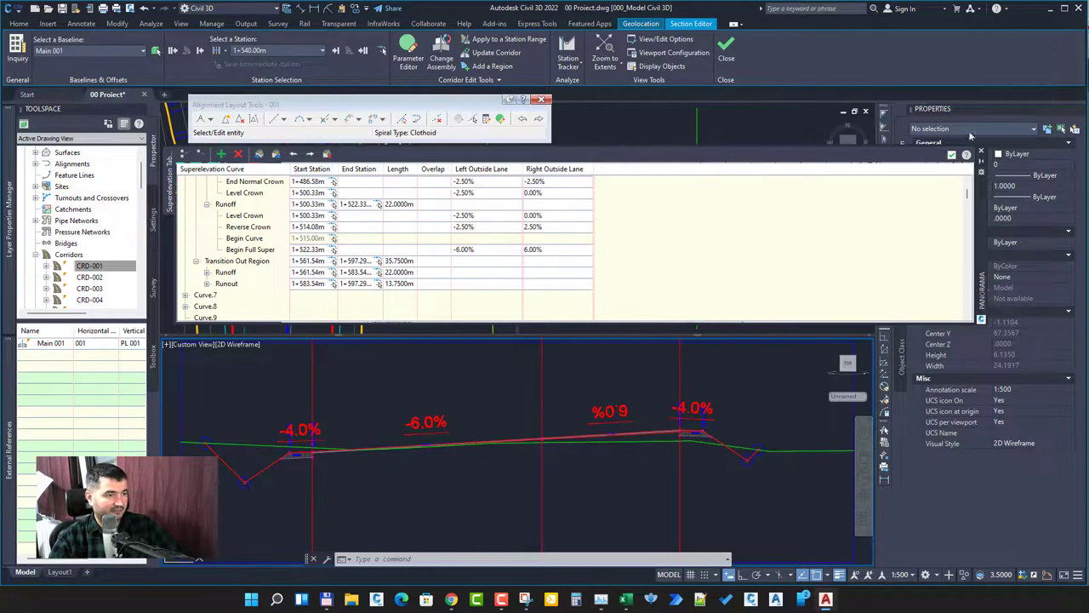
pyautogui.click(951, 154)
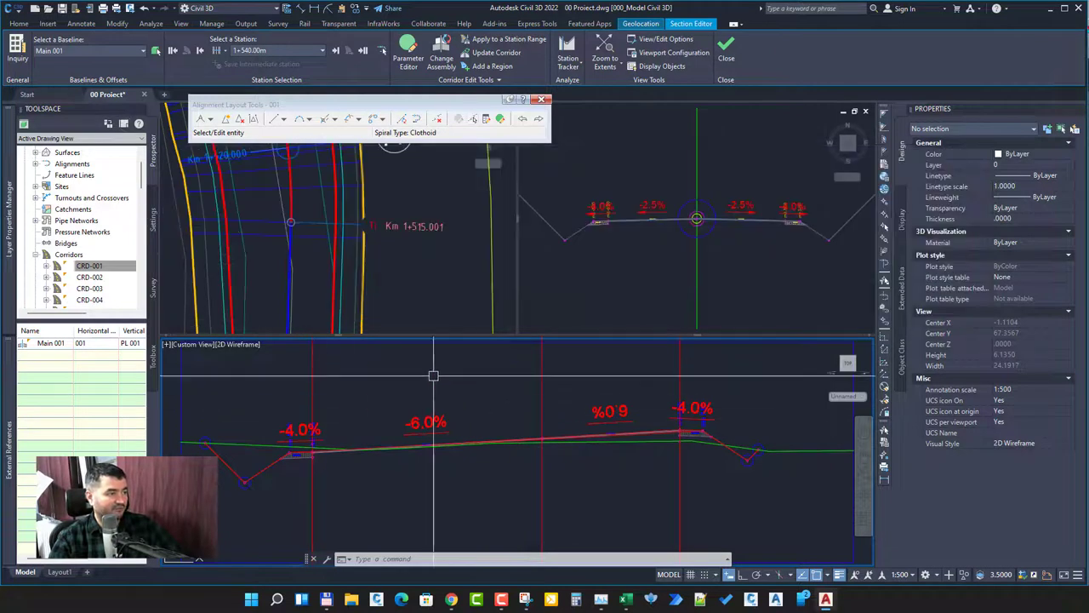
pyautogui.click(414, 248)
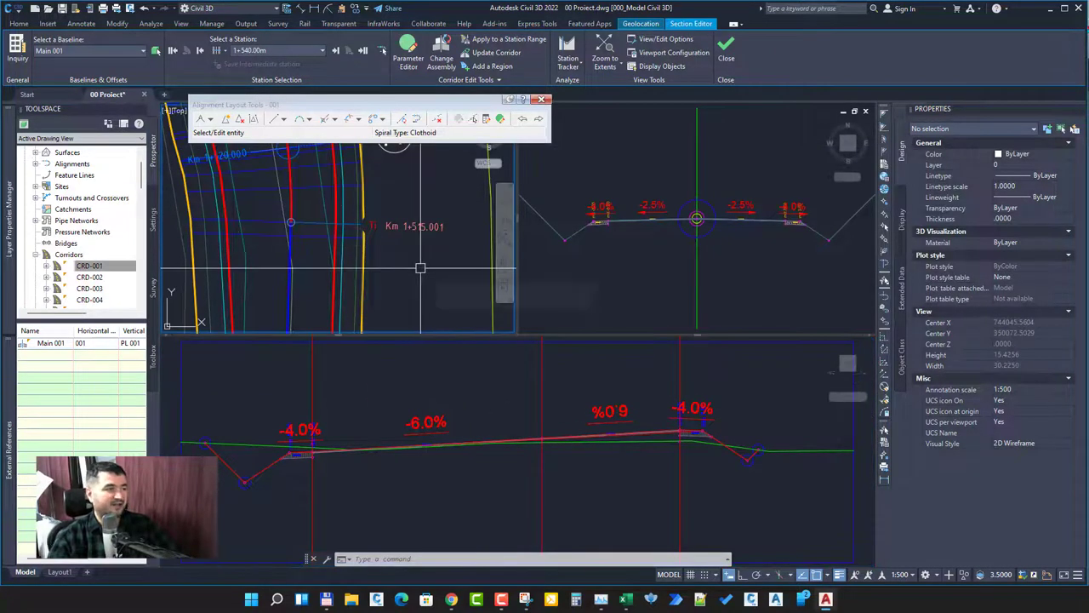